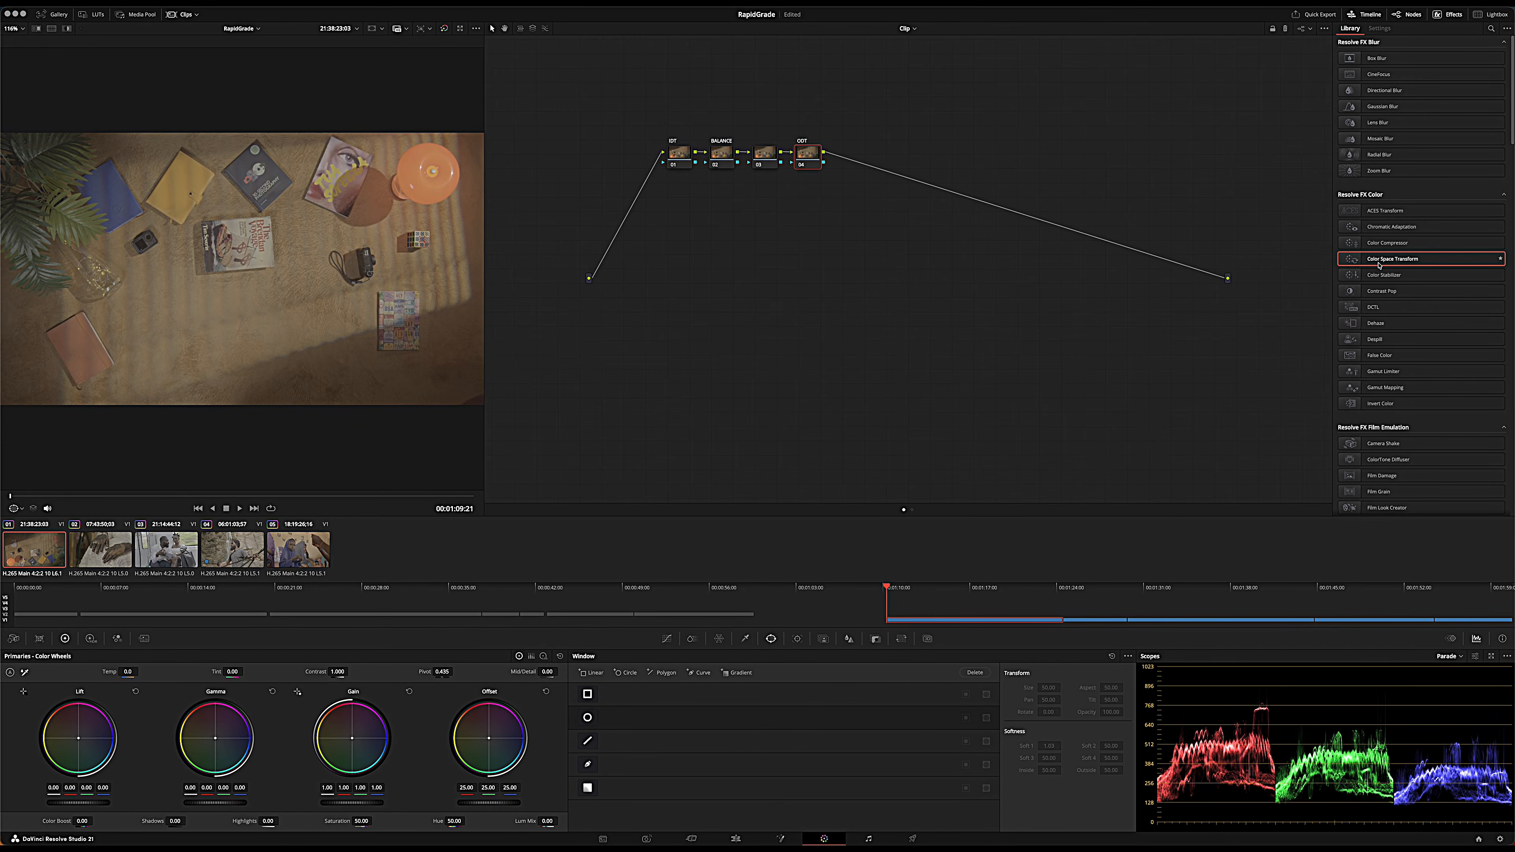
Add a Color Space Transform to the IDT node with input color space Rec.2020 and input gamma Fujifilm F-Log2.
{"action": "left_click_drag", "start_coordinate": [1394, 262], "coordinate": [680, 157]}
{"action": "left_click", "coordinate": [676, 151]}
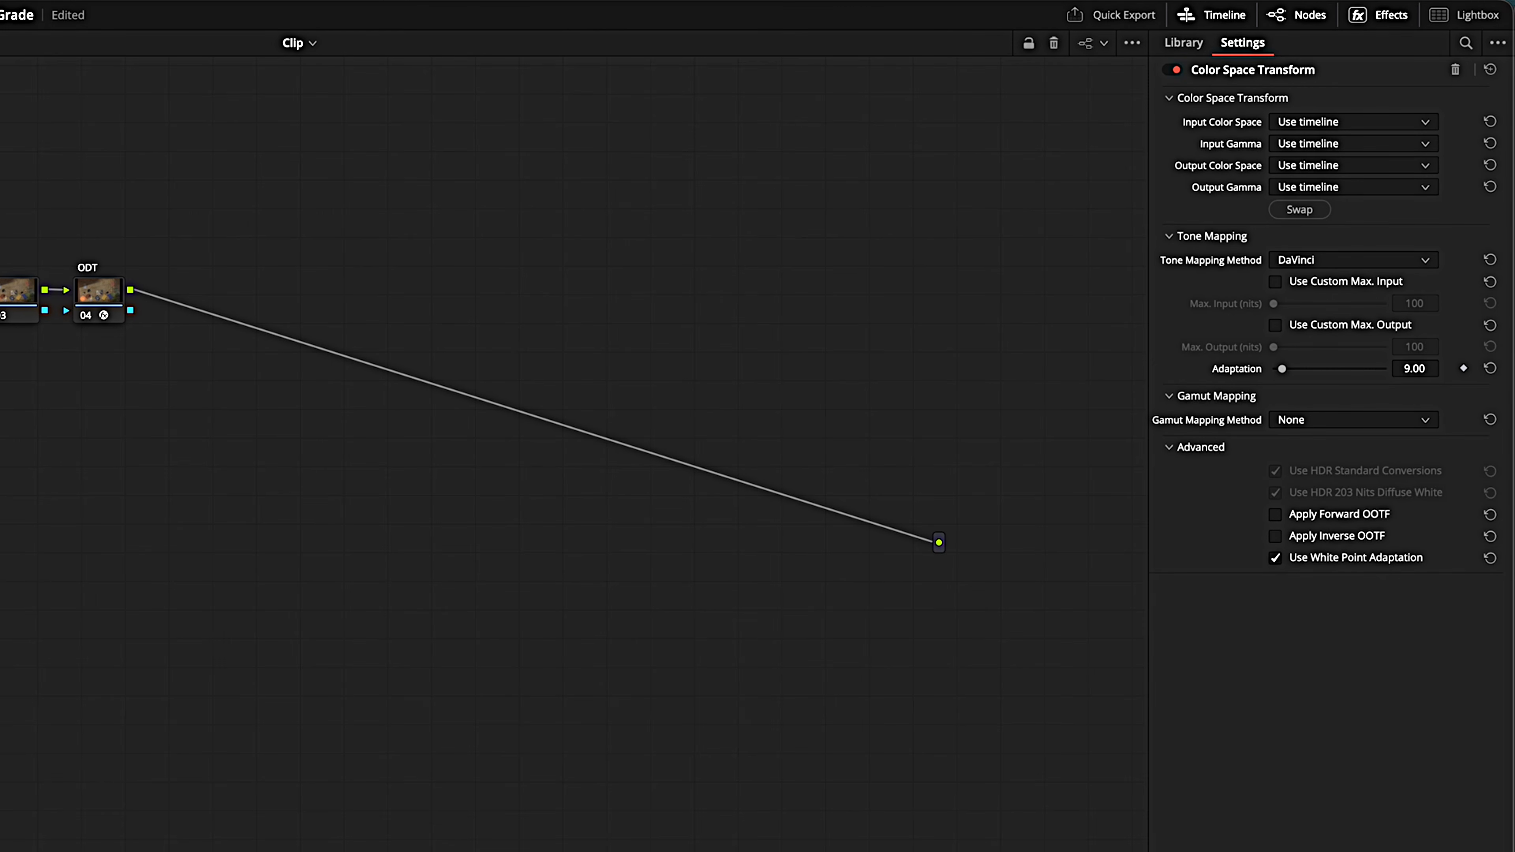
{"action": "left_click", "coordinate": [1331, 124]}
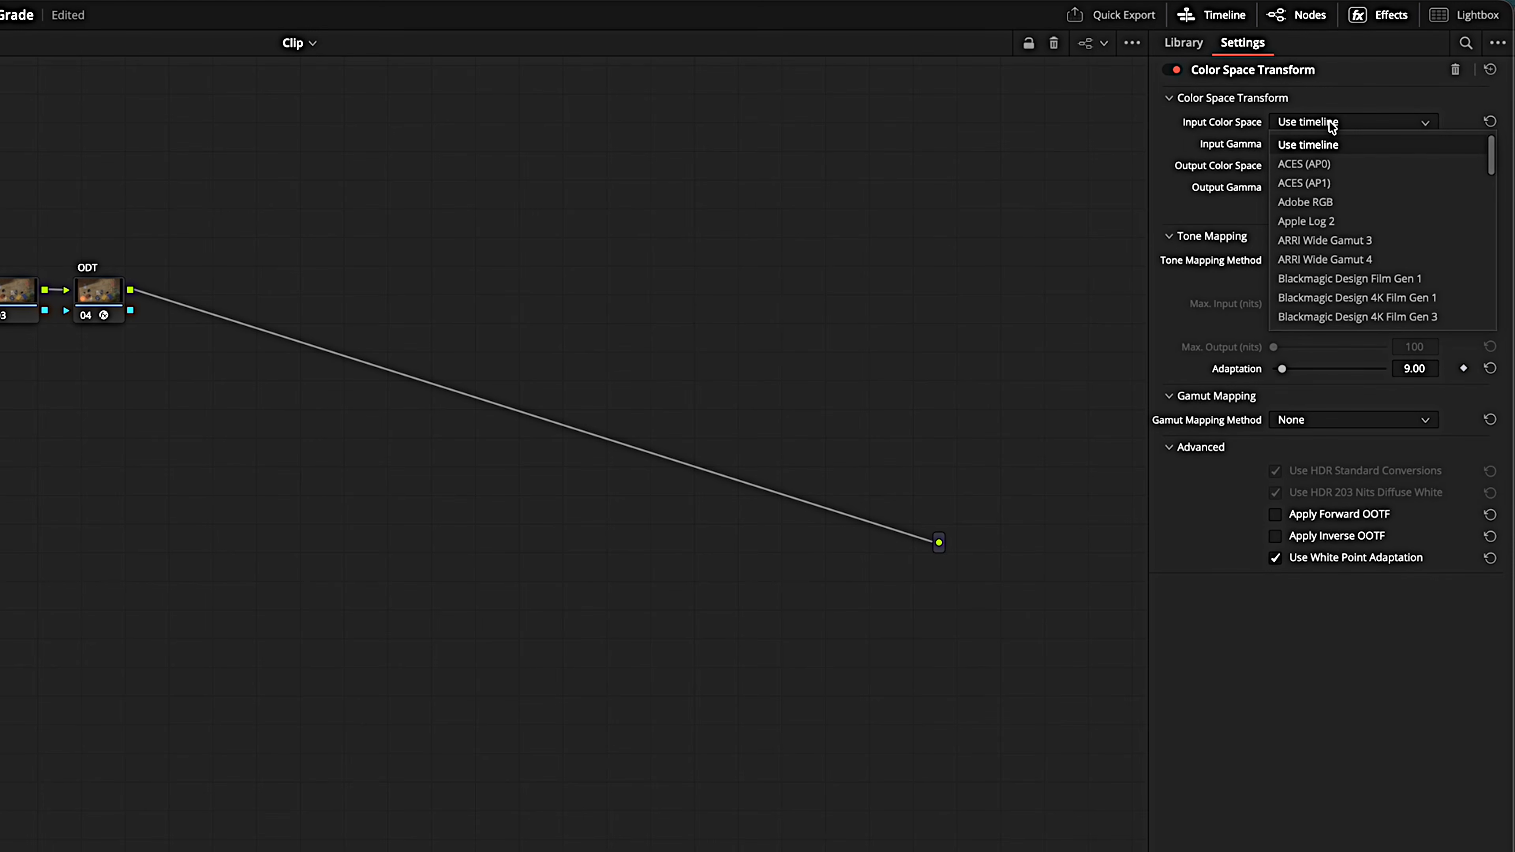
{"action": "key", "text": "r"}
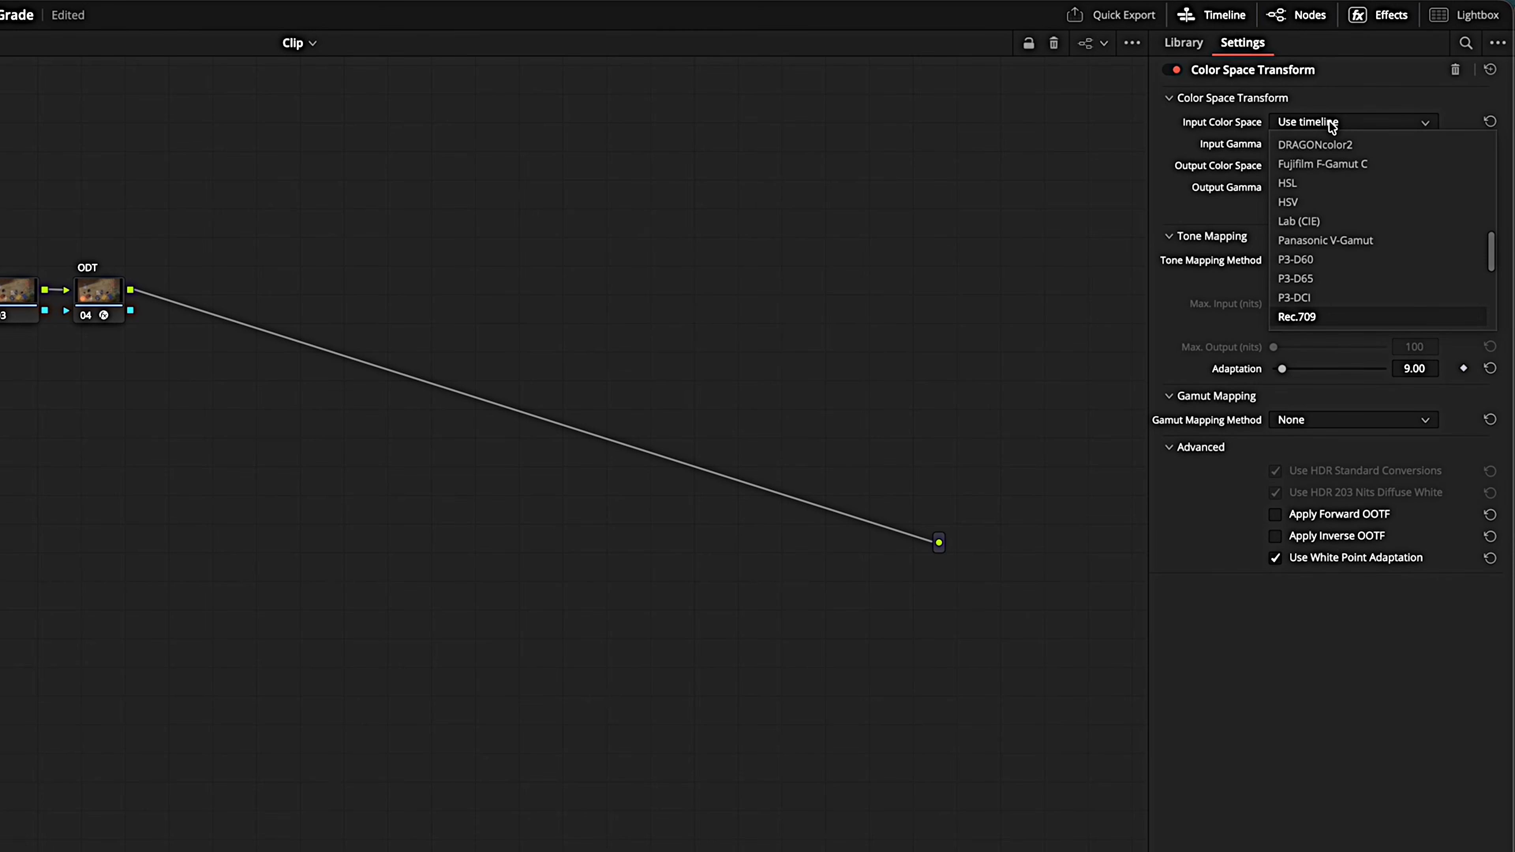
{"action": "key", "text": "Down"}
{"action": "key", "text": "Return"}
{"action": "left_click", "coordinate": [1317, 142]}
{"action": "key", "text": "f"}
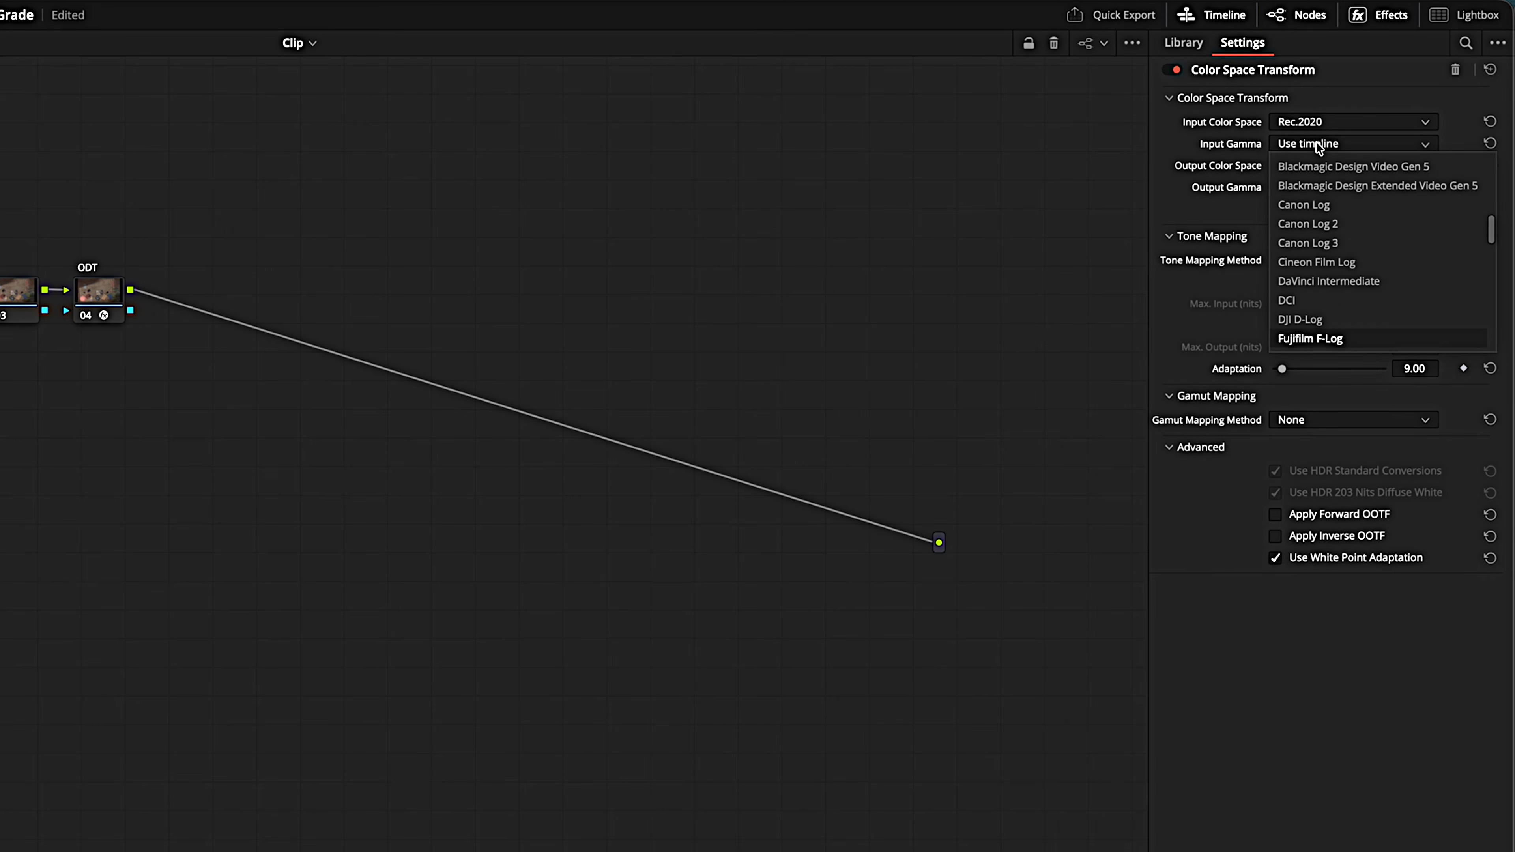
{"action": "key", "text": "Down"}
{"action": "key", "text": "Return"}
Set the IDT transform's output color space to DaVinci Wide Gamut and its output gamma to DaVinci Intermediate.
{"action": "left_click", "coordinate": [1346, 167]}
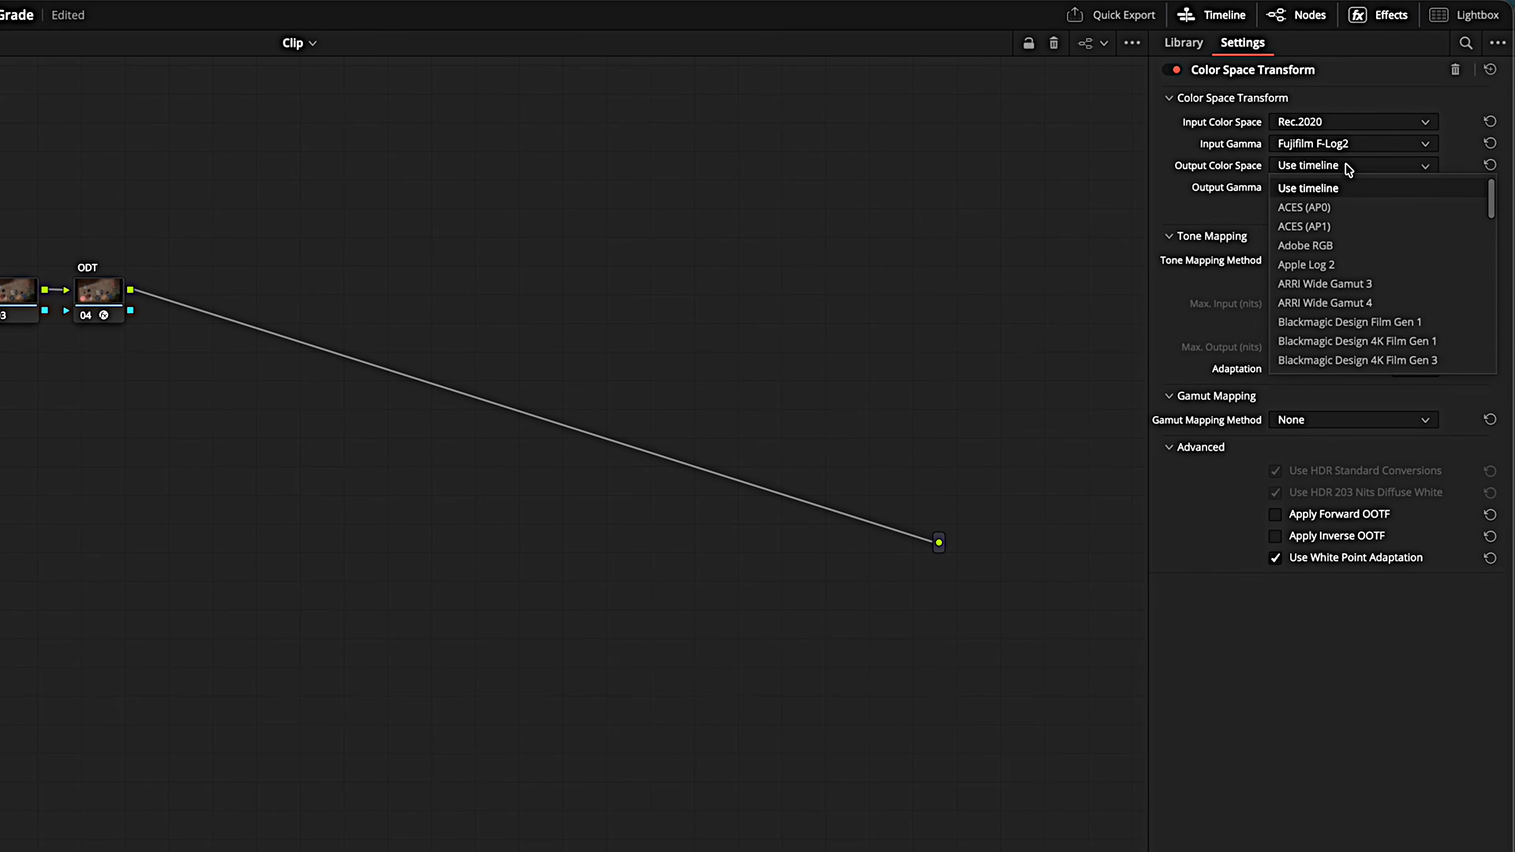
{"action": "key", "text": "d"}
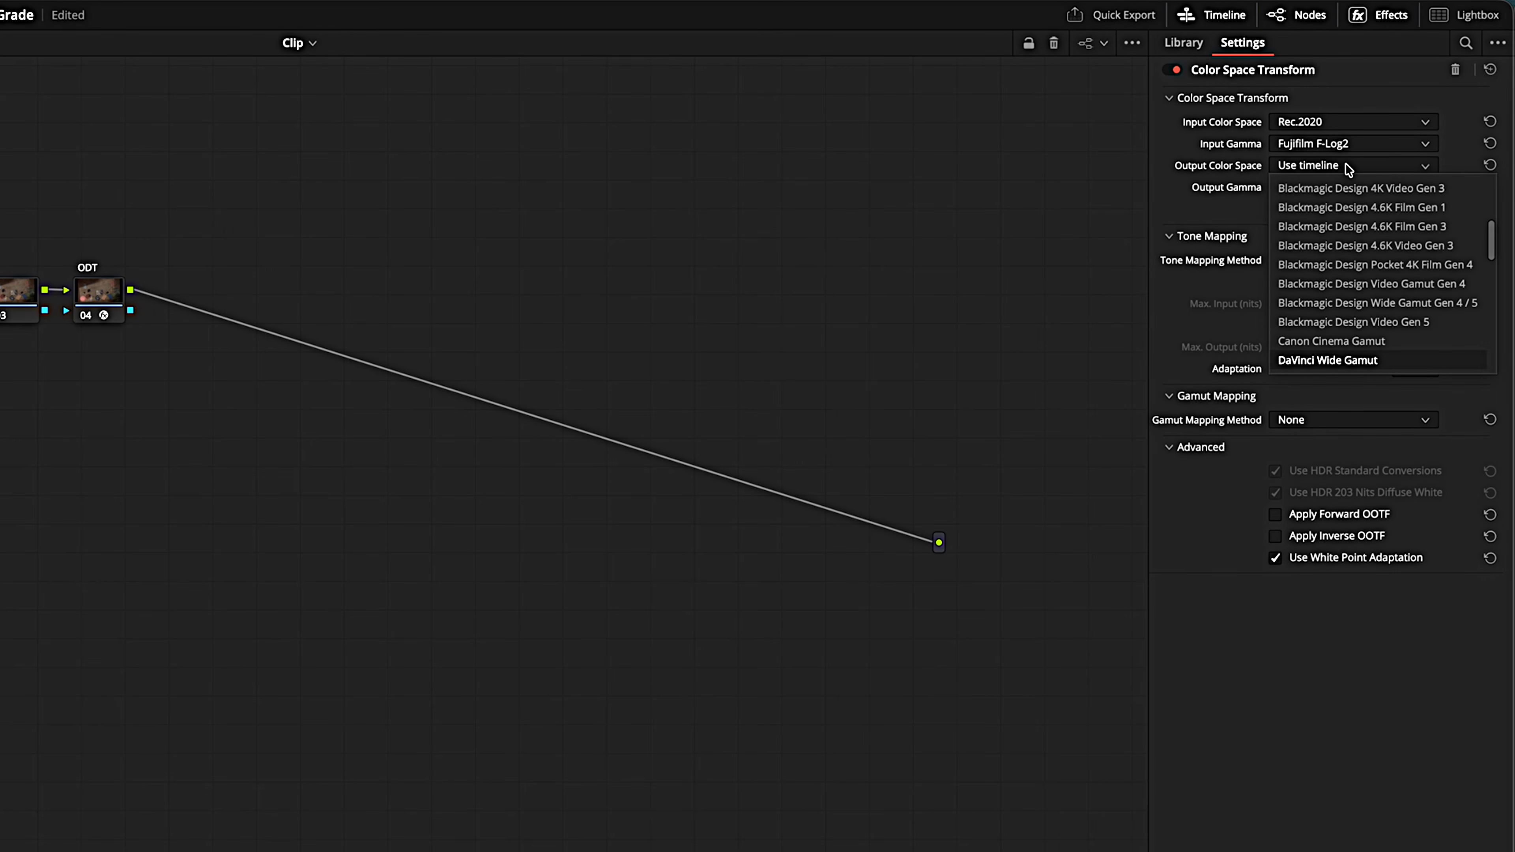
{"action": "left_click", "coordinate": [1322, 361]}
{"action": "left_click", "coordinate": [1314, 189]}
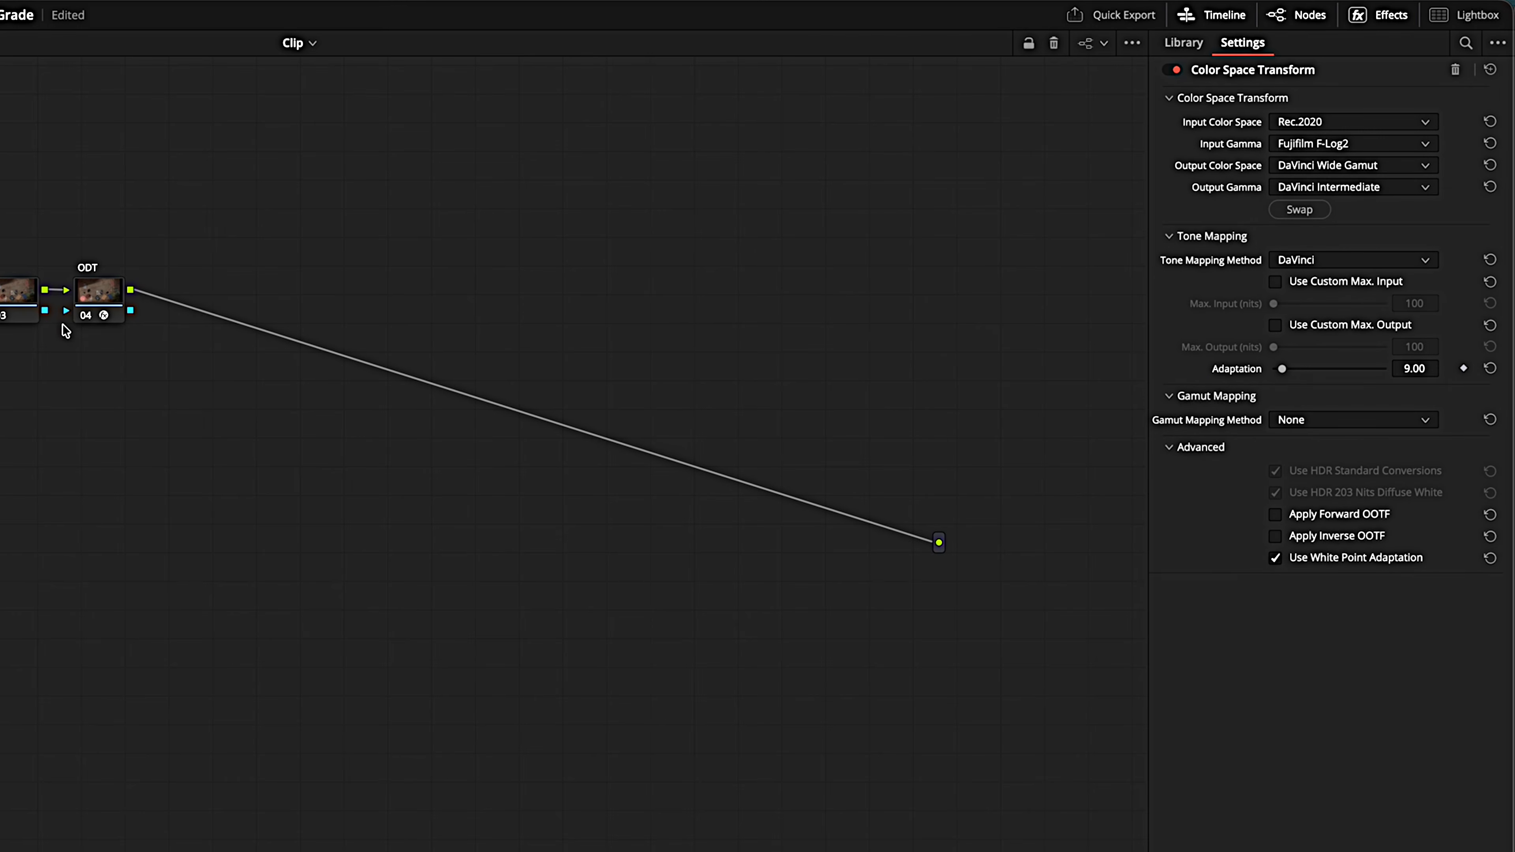
Set the ODT node's Color Space Transform input to DaVinci Wide Gamut color space and DaVinci Intermediate gamma.
{"action": "left_click", "coordinate": [99, 294]}
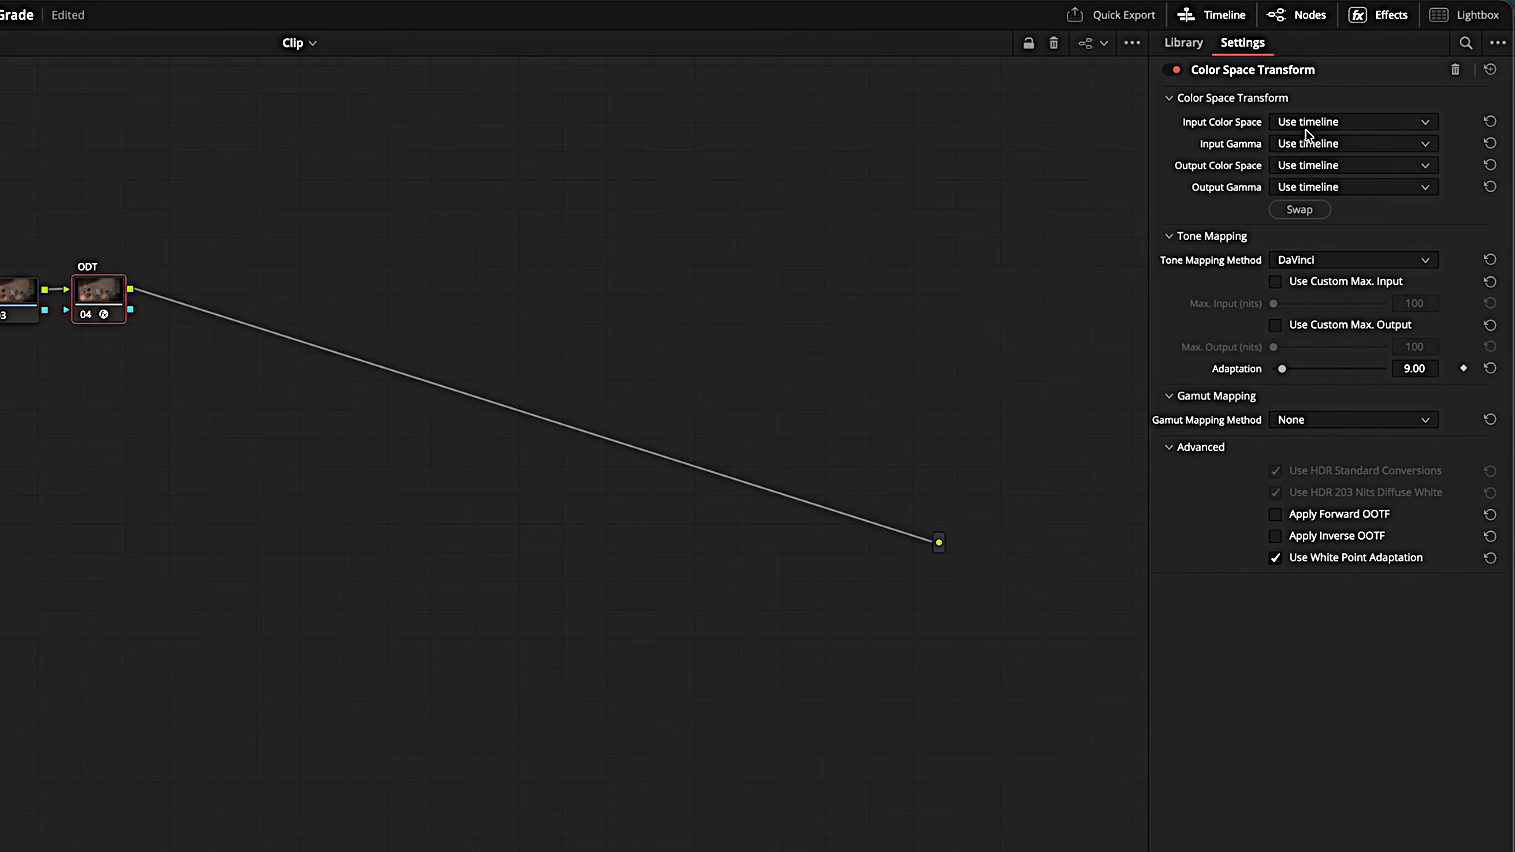
{"action": "left_click", "coordinate": [1318, 122]}
{"action": "key", "text": "d"}
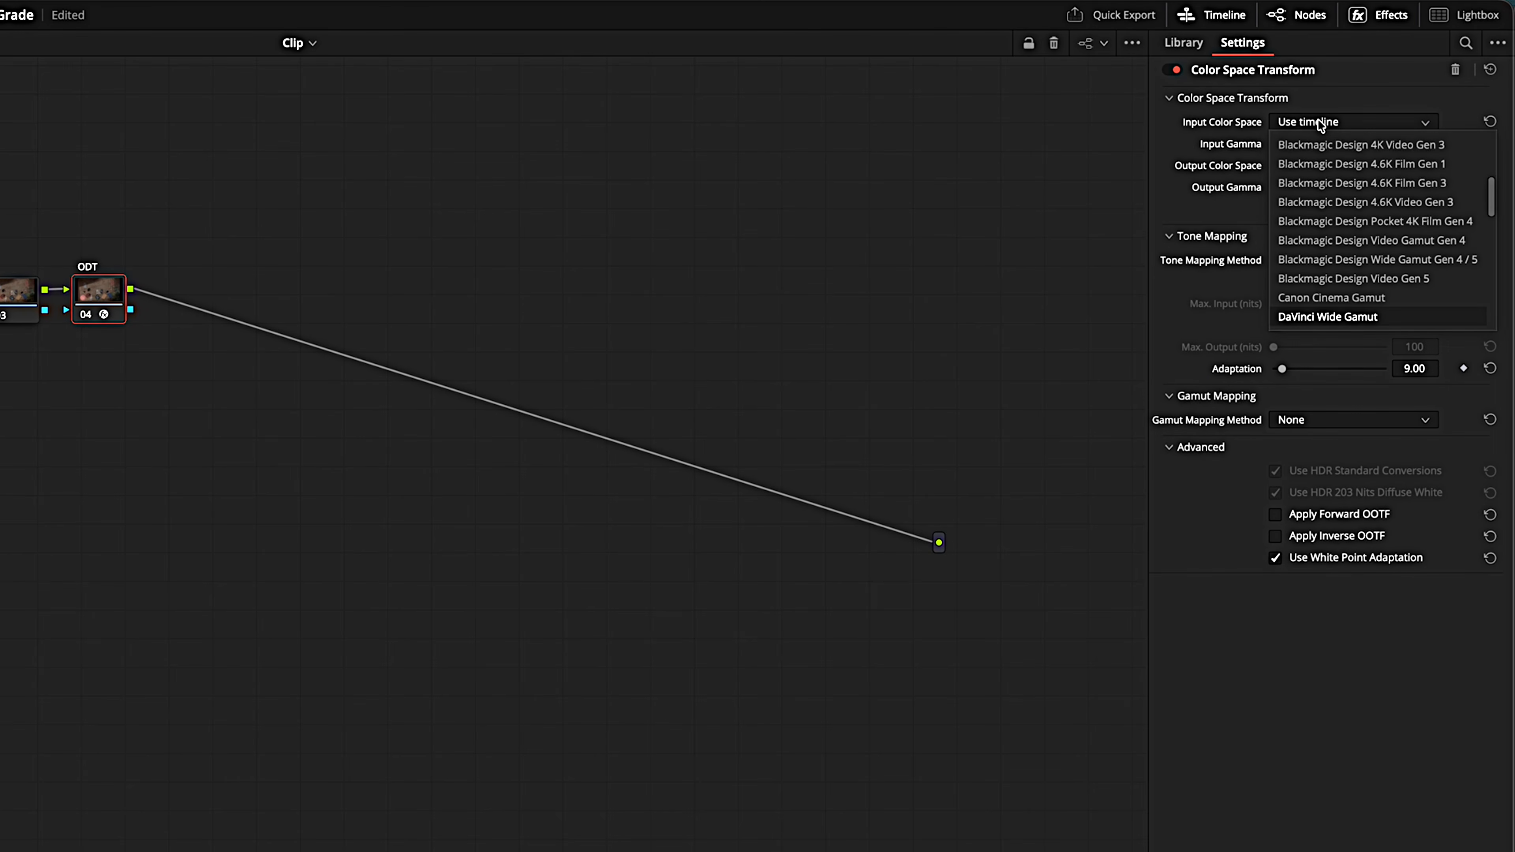
{"action": "key", "text": "Return"}
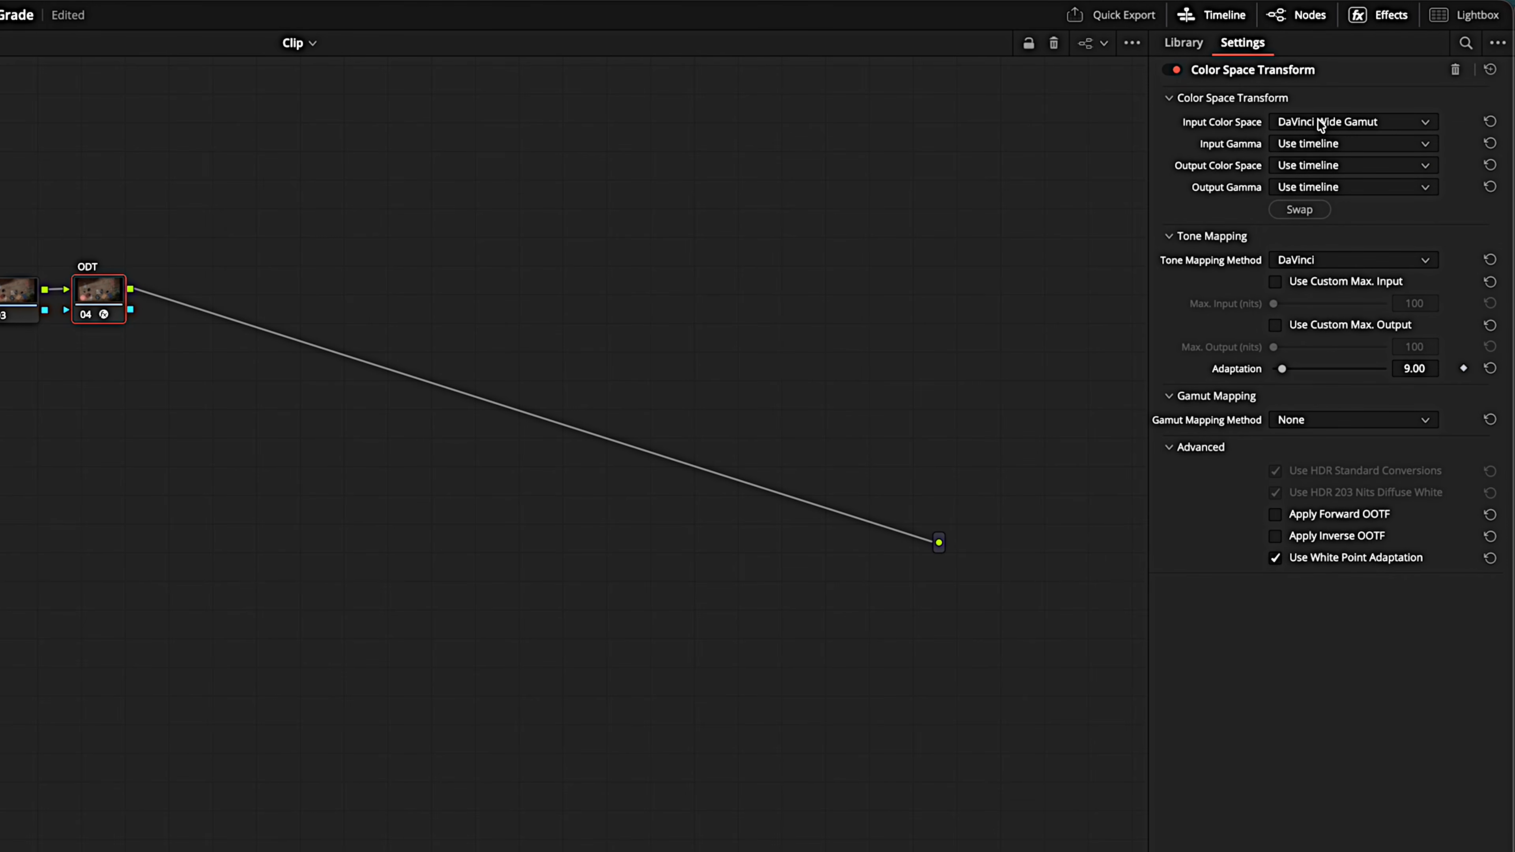
{"action": "left_click", "coordinate": [1323, 144]}
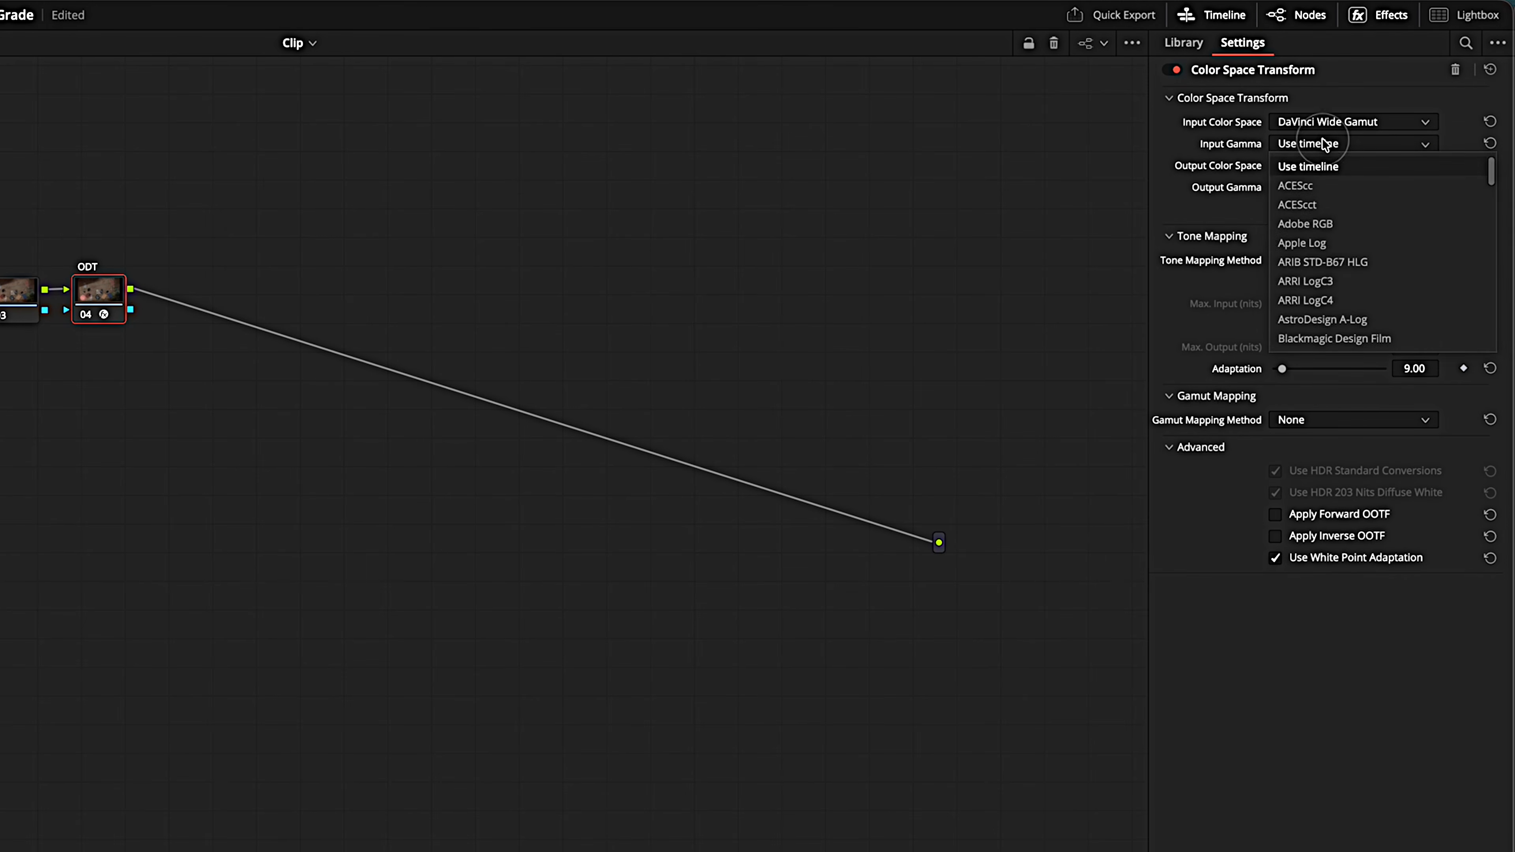
{"action": "key", "text": "d"}
{"action": "key", "text": "a"}
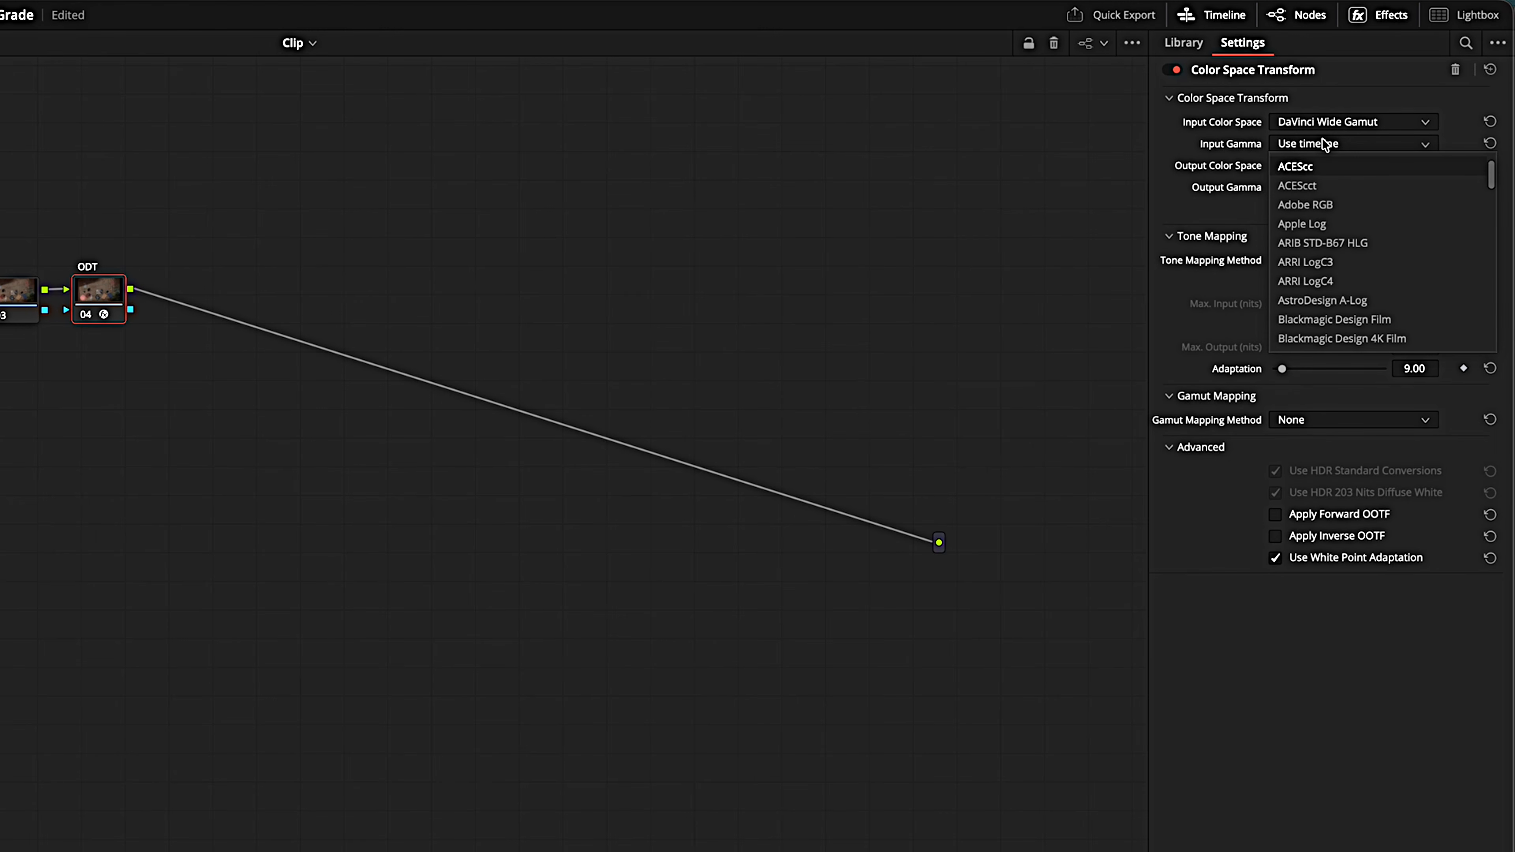
{"action": "key", "text": "d"}
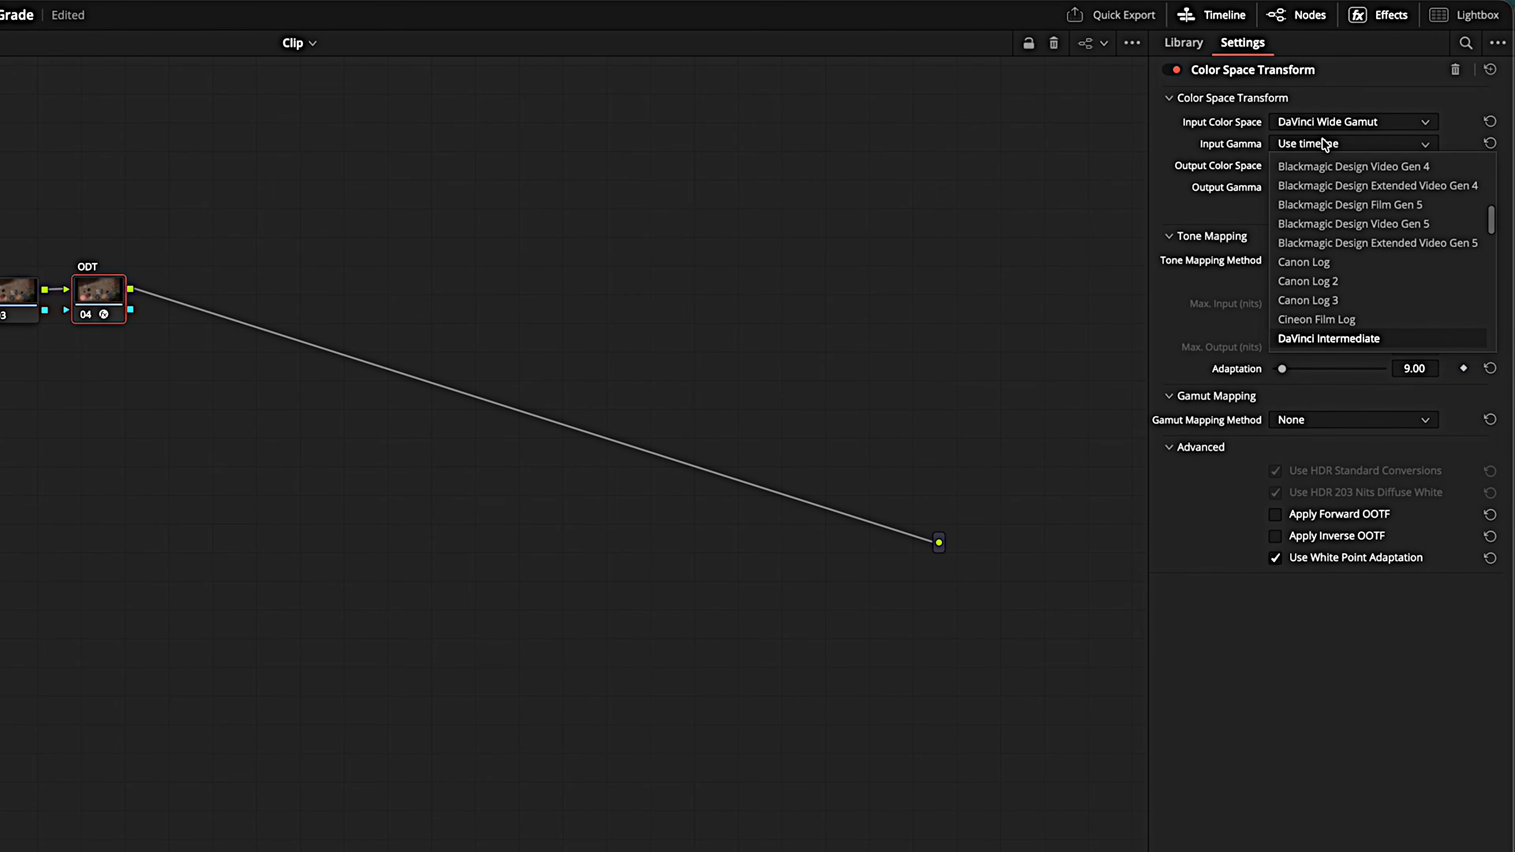
{"action": "key", "text": "Return"}
Set the ODT transform's output color space to Rec.709 and its output gamma to Gamma 2.4.
{"action": "left_click", "coordinate": [1315, 165]}
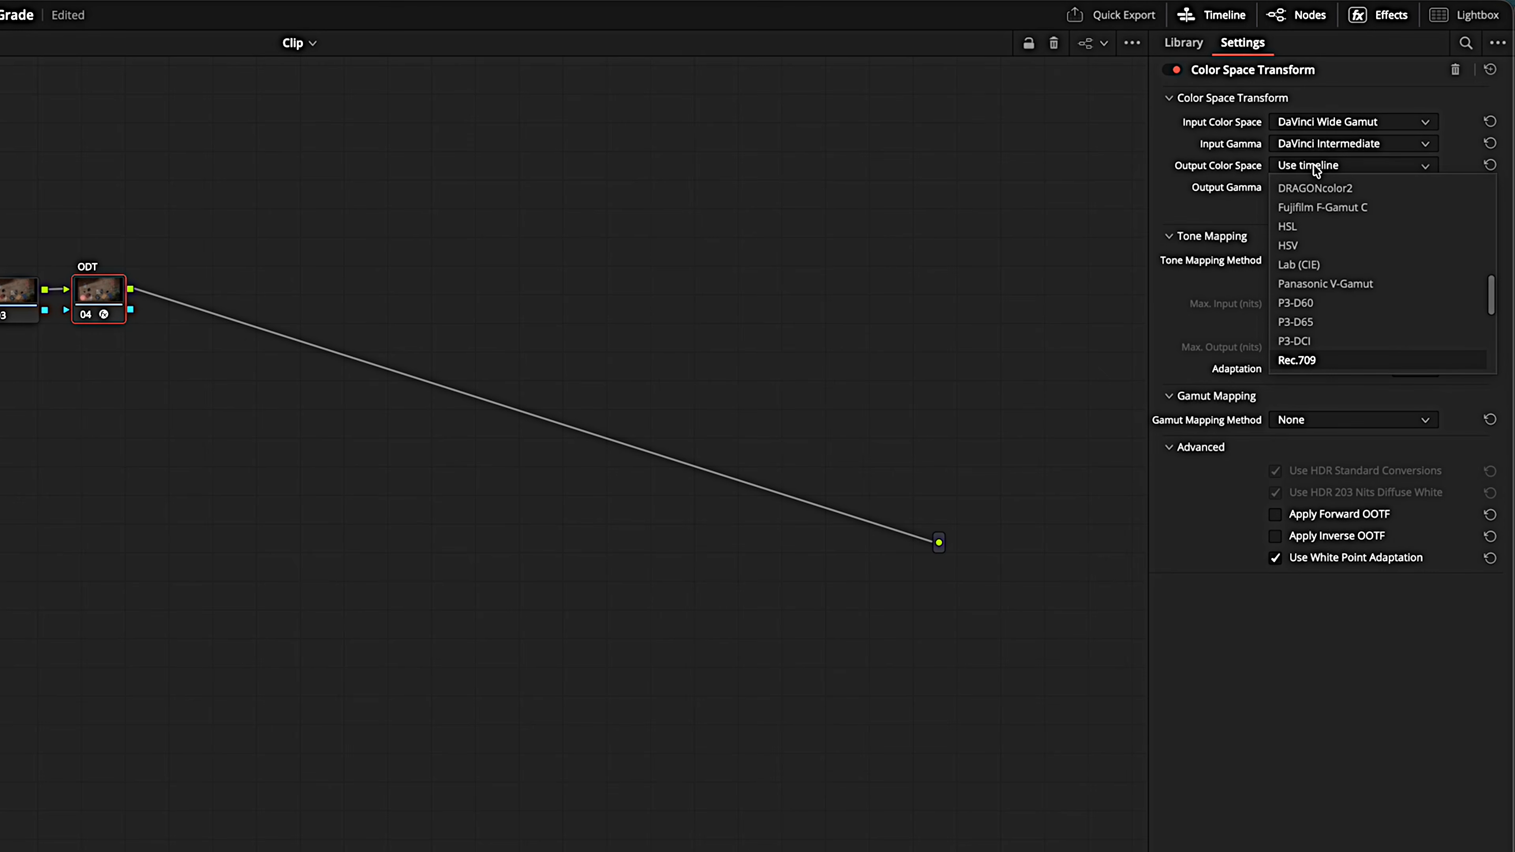
{"action": "key", "text": "Return"}
{"action": "left_click", "coordinate": [1314, 190]}
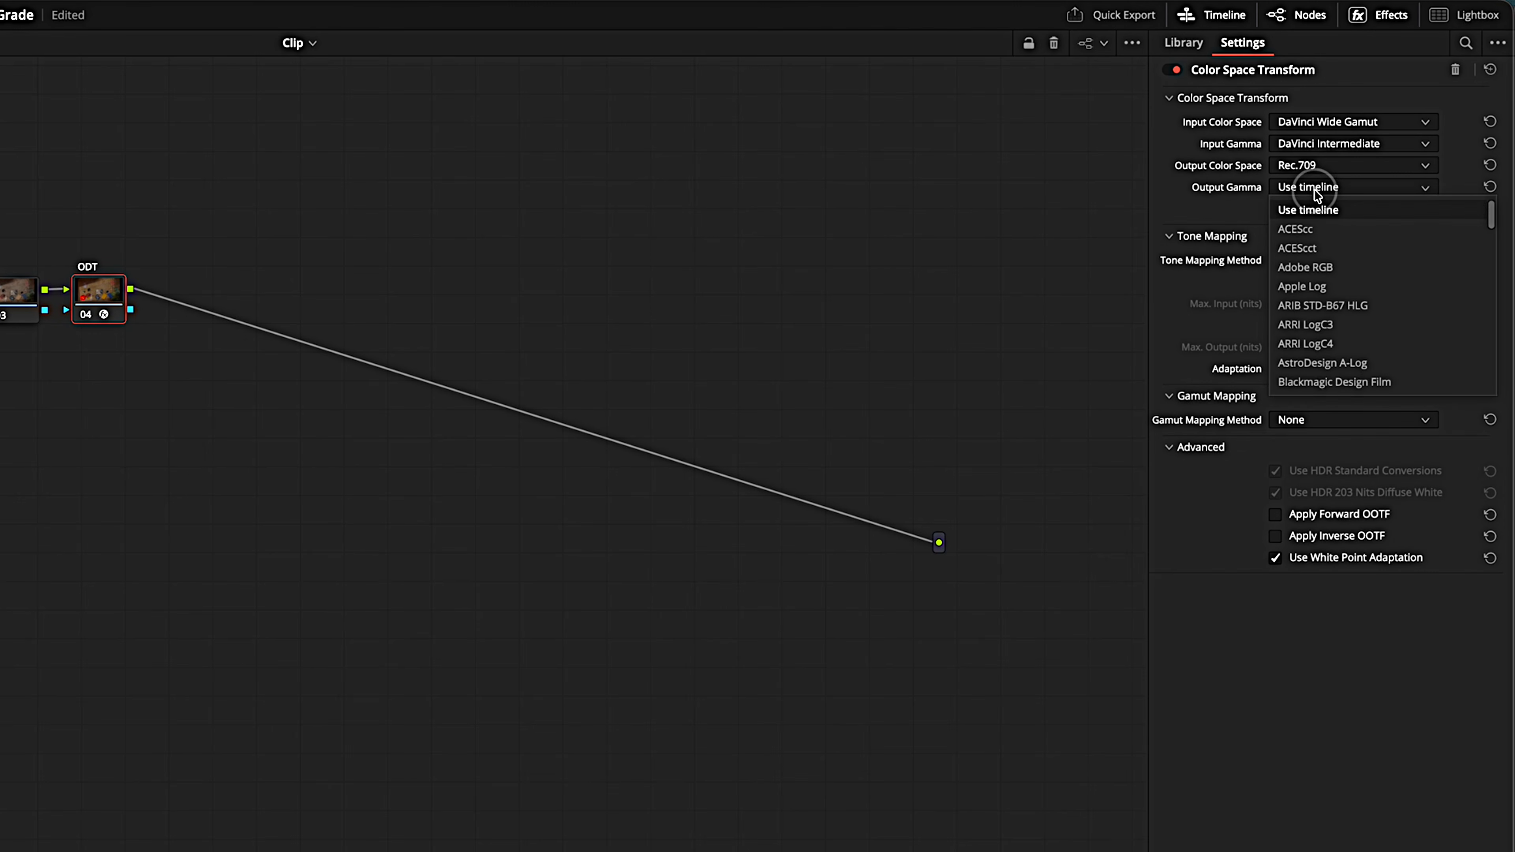
{"action": "type", "text": "gamma 2.4"}
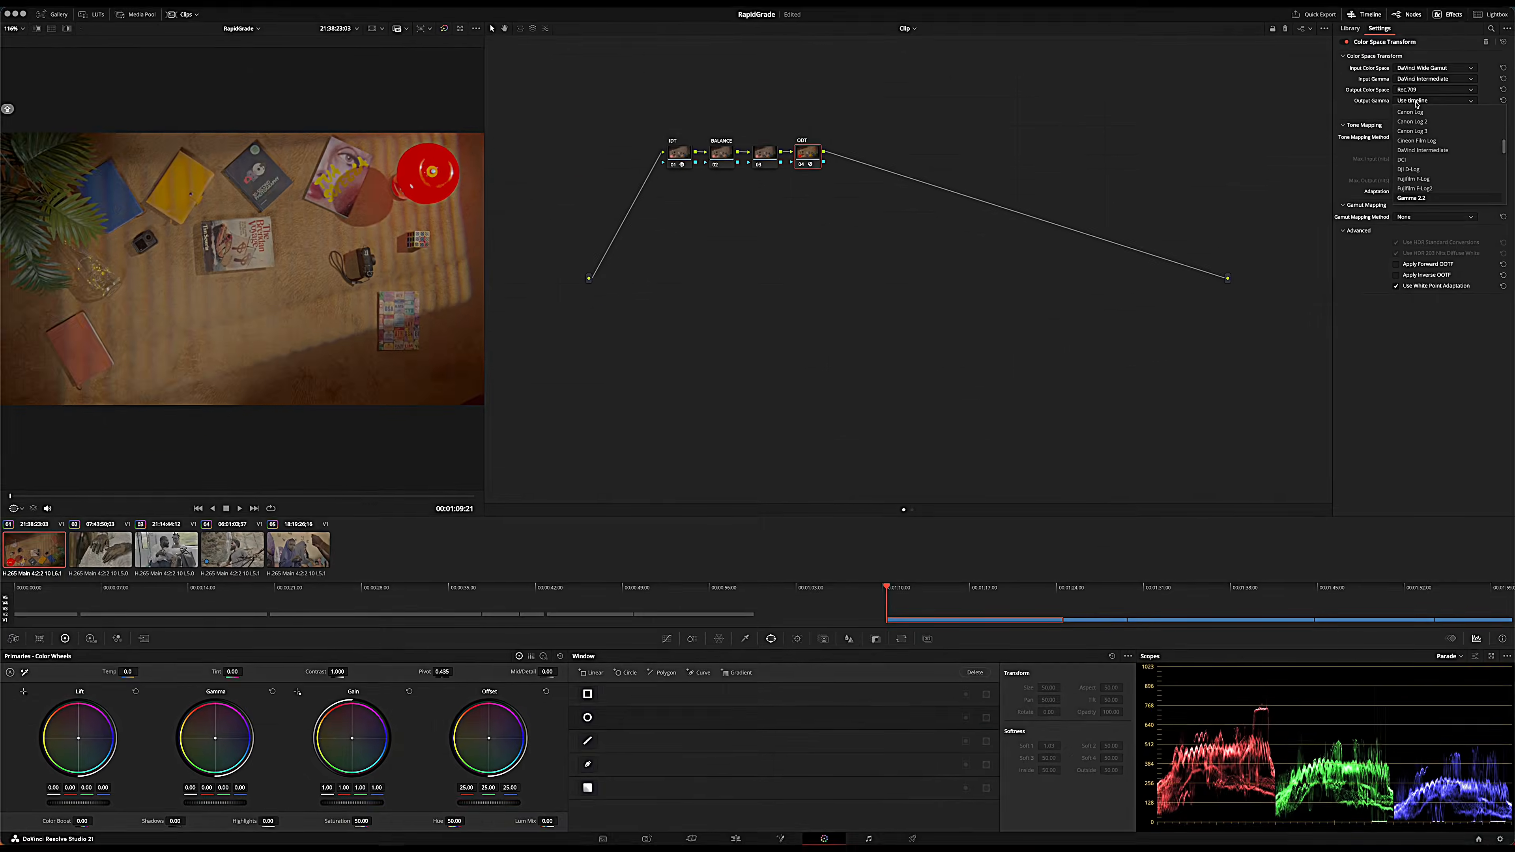
{"action": "key", "text": "Return"}
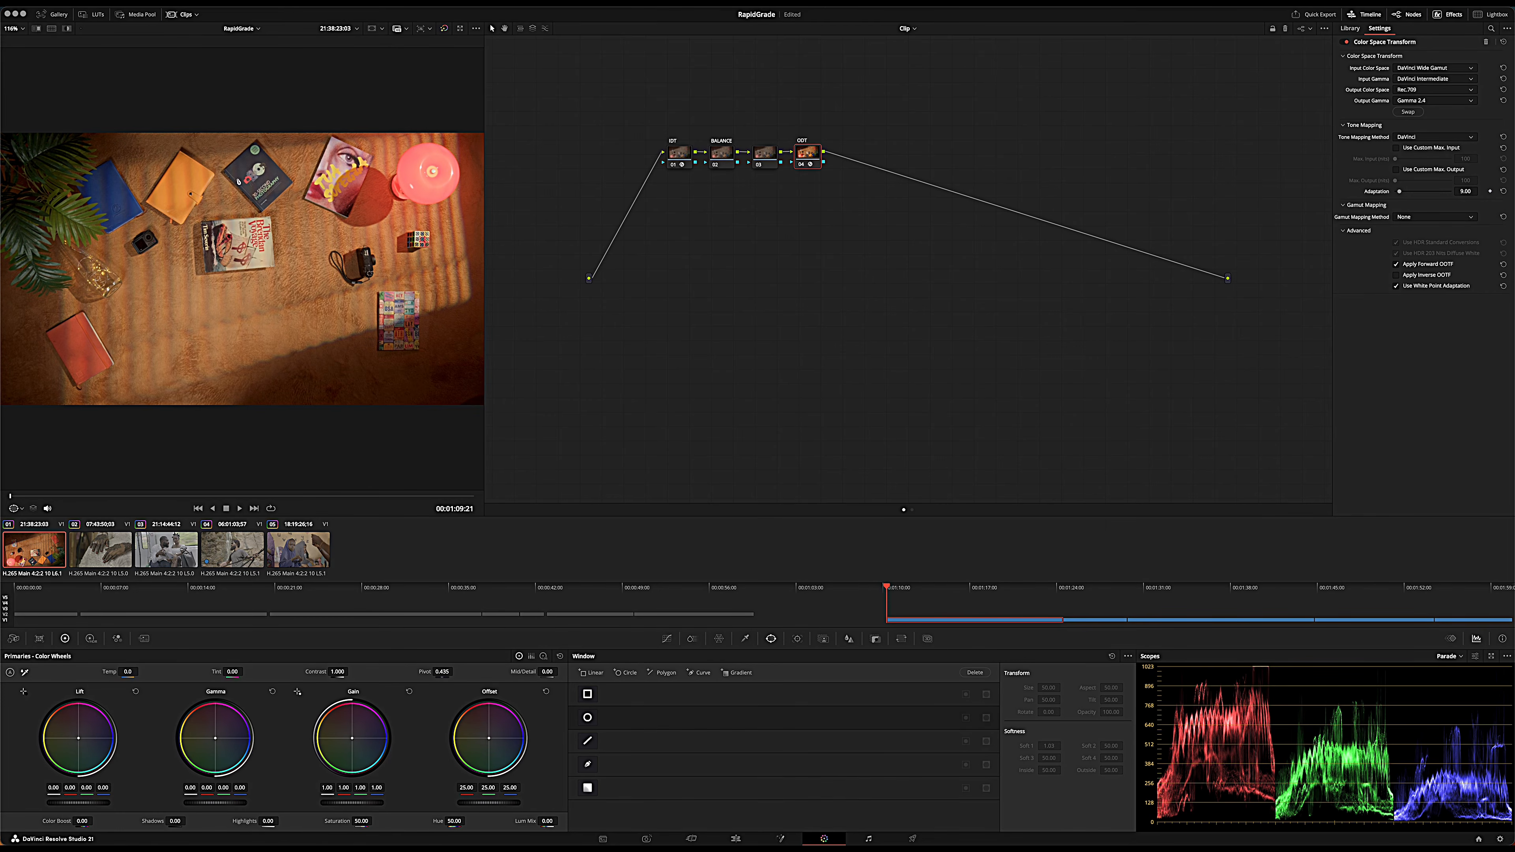
Change the gamma setting of the BALANCE node and lower its HDR global exposure to about -0.75.
{"action": "left_click", "coordinate": [722, 154]}
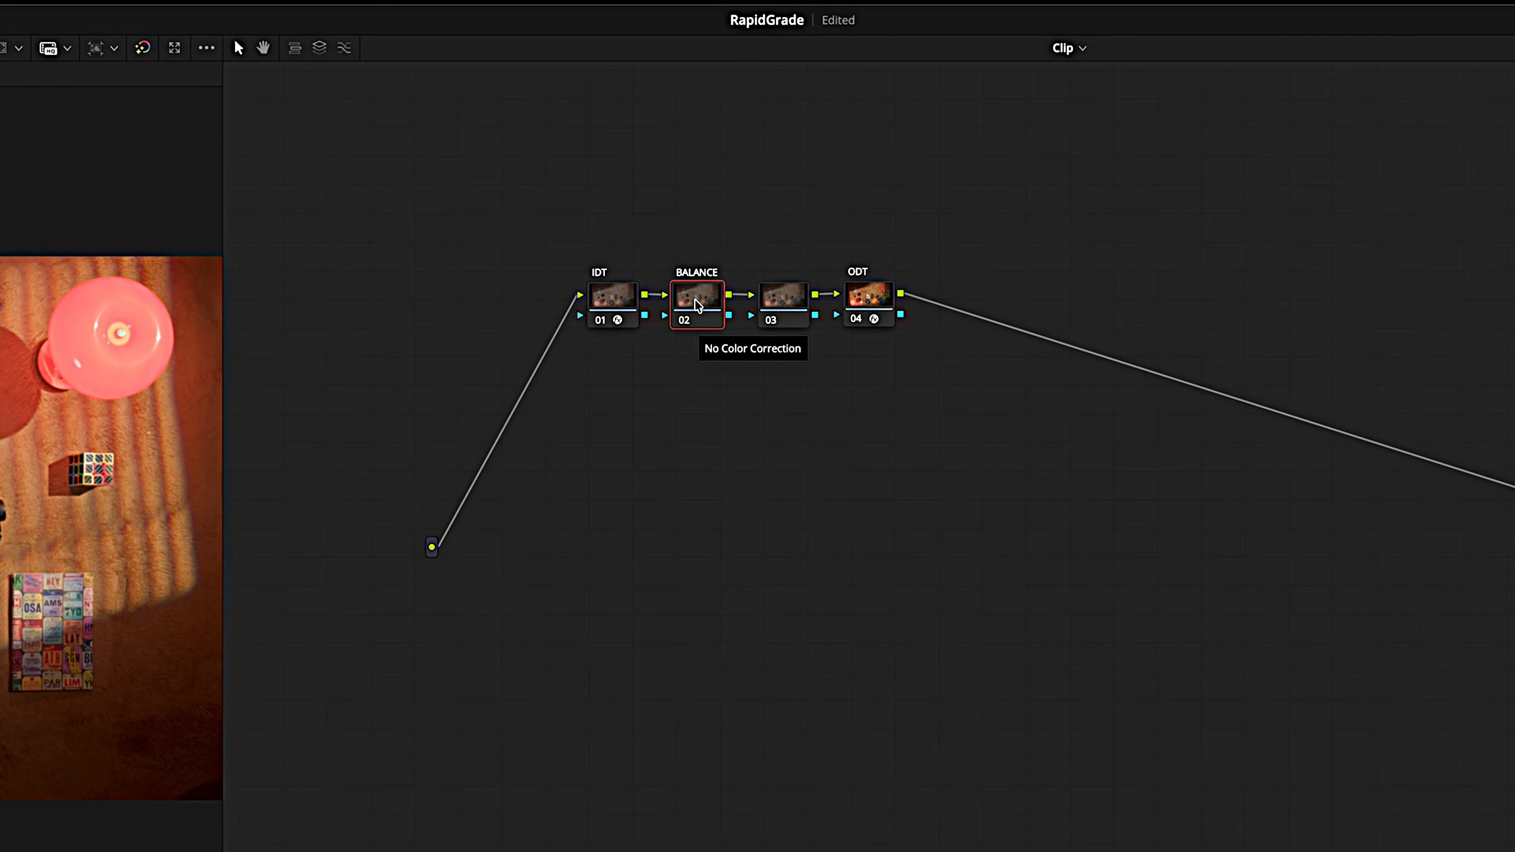
{"action": "right_click", "coordinate": [698, 306]}
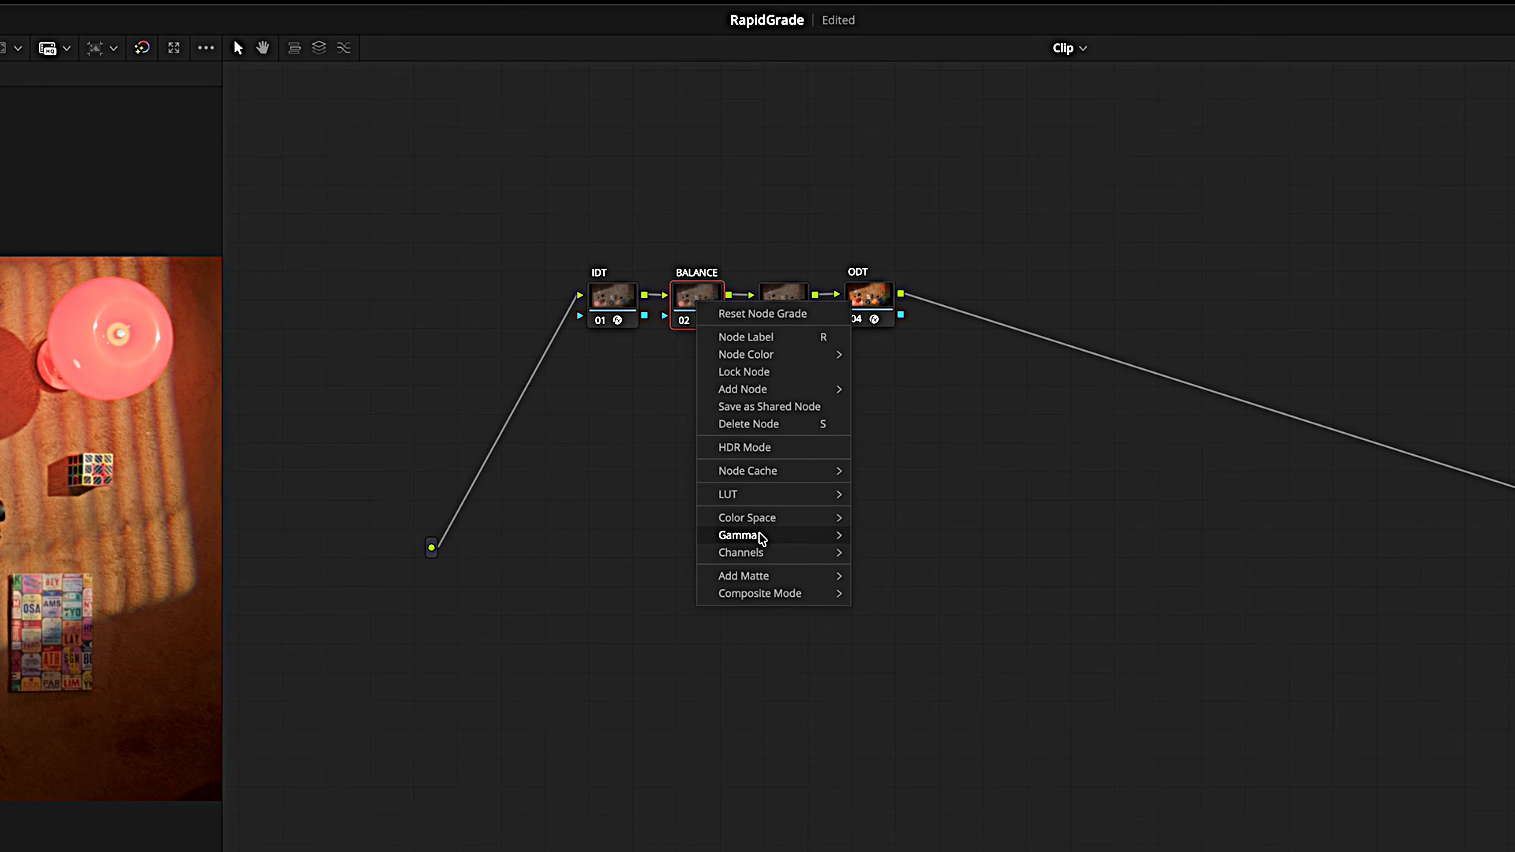
{"action": "mouse_move", "coordinate": [790, 536]}
{"action": "left_click", "coordinate": [885, 554]}
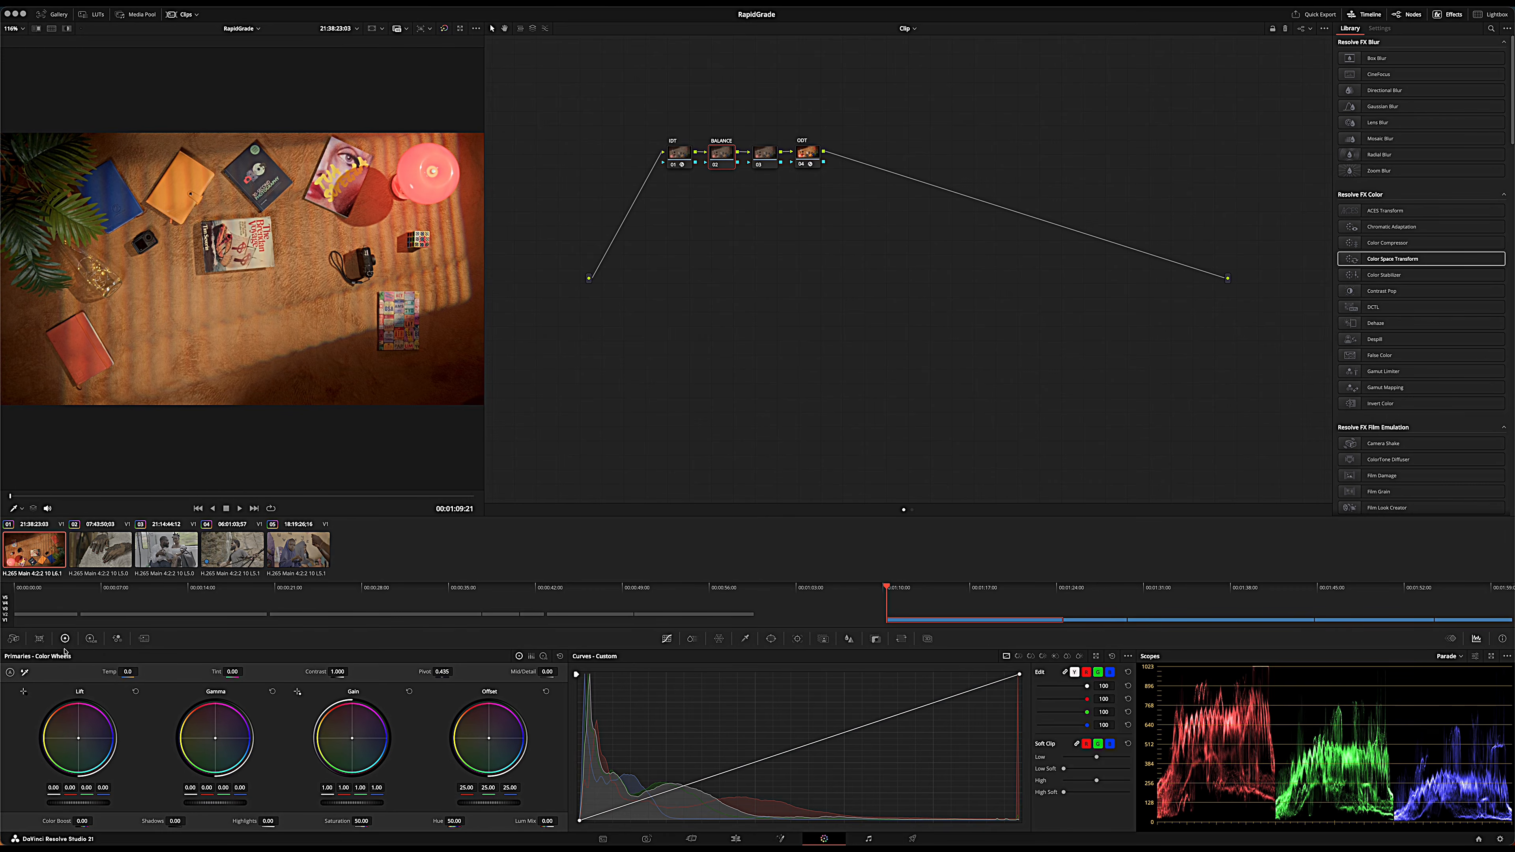
{"action": "left_click", "coordinate": [91, 638]}
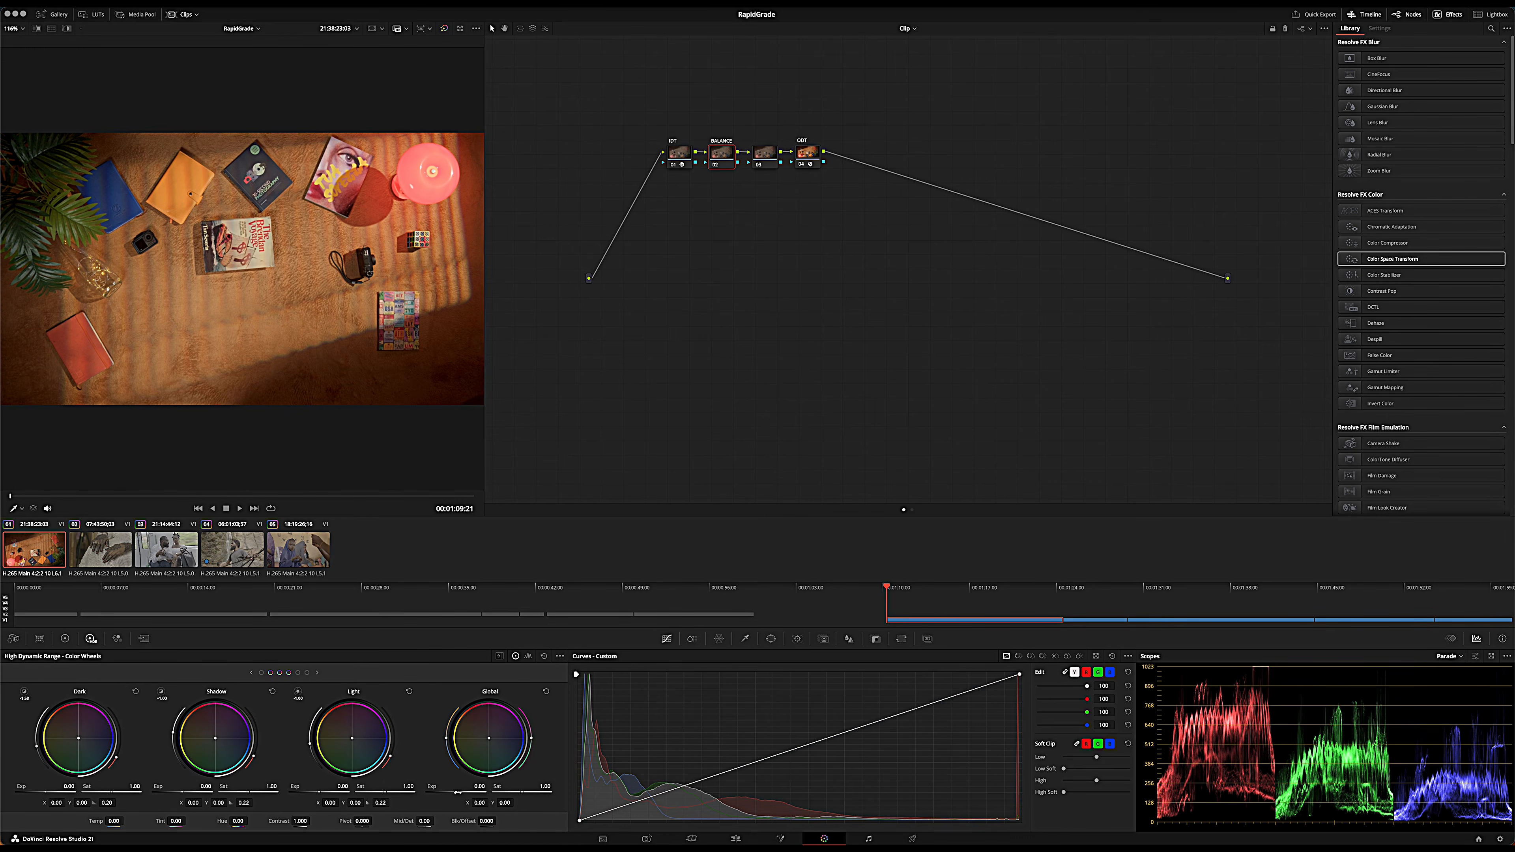
{"action": "left_click_drag", "start_coordinate": [442, 792], "coordinate": [323, 803]}
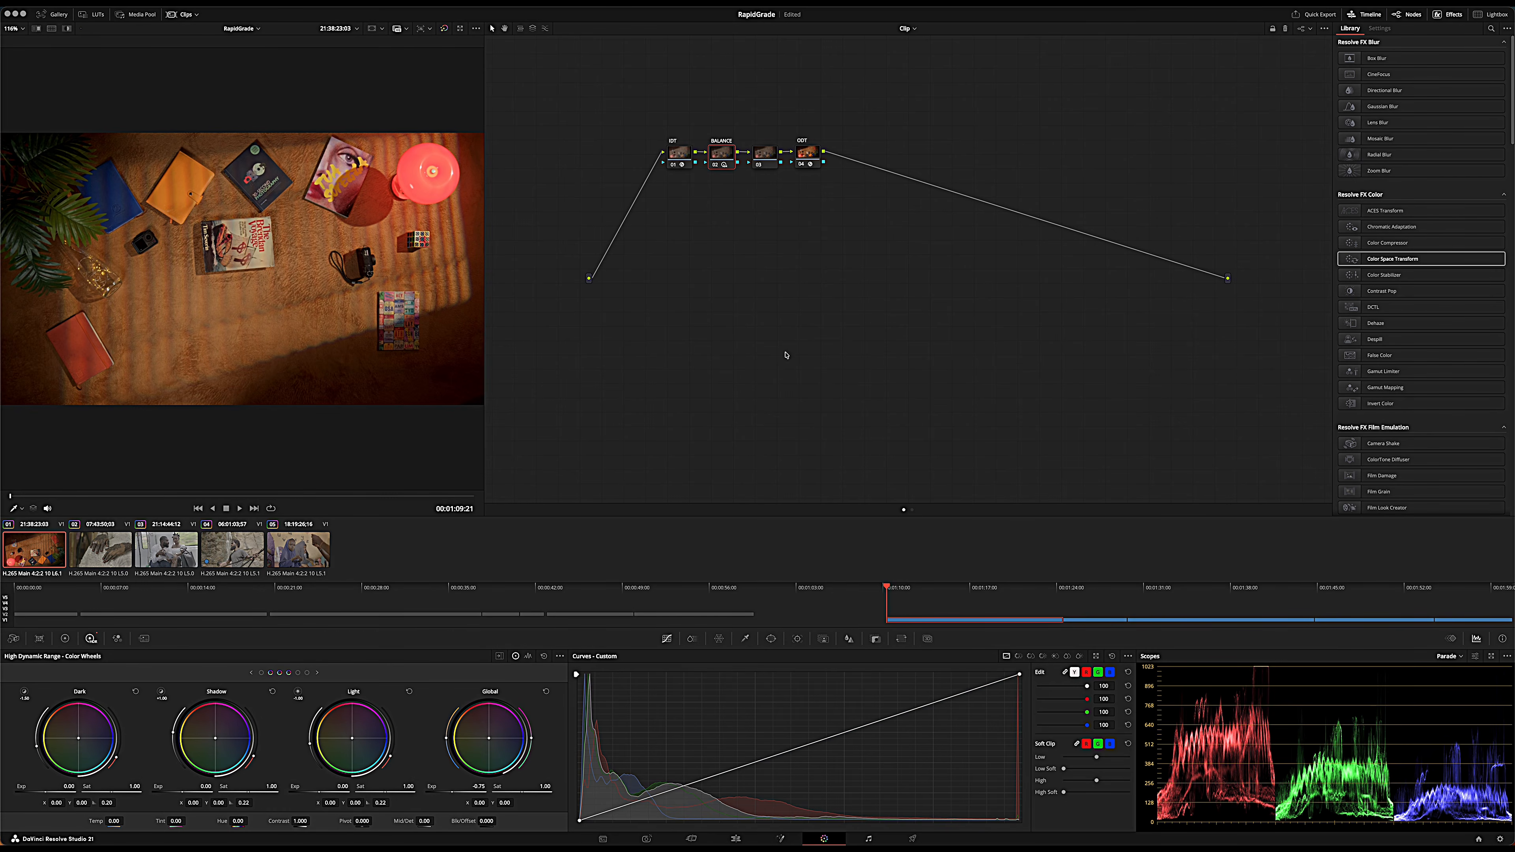
Shift the BALANCE node's primary Gain toward blue, to about 0.91 red, 1.01 green and 1.13 blue.
{"action": "left_click", "coordinate": [65, 639]}
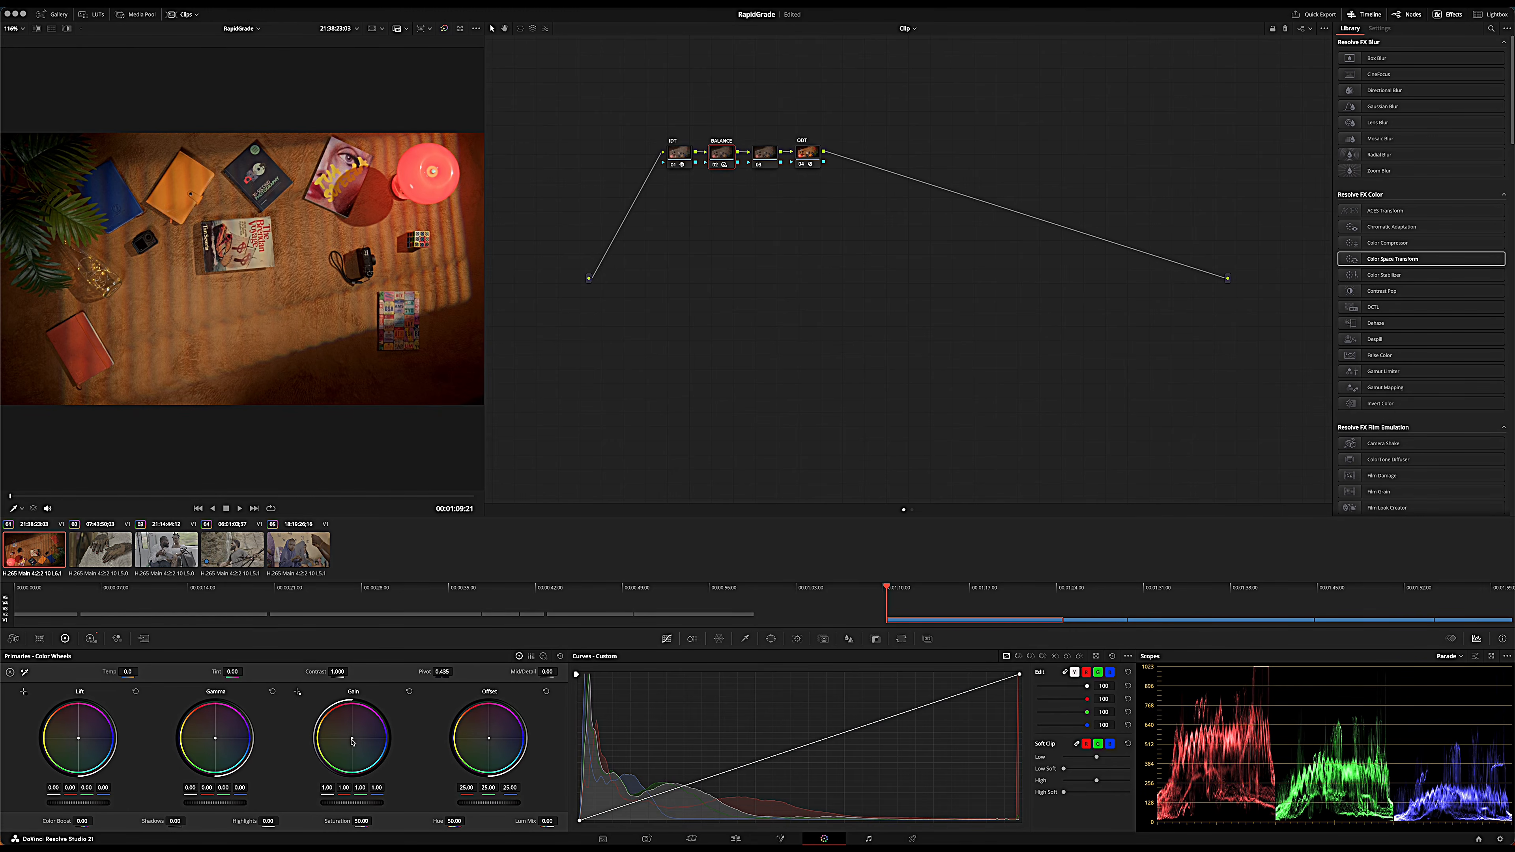
{"action": "left_click", "coordinate": [352, 739]}
{"action": "left_click_drag", "start_coordinate": [352, 738], "coordinate": [374, 755]}
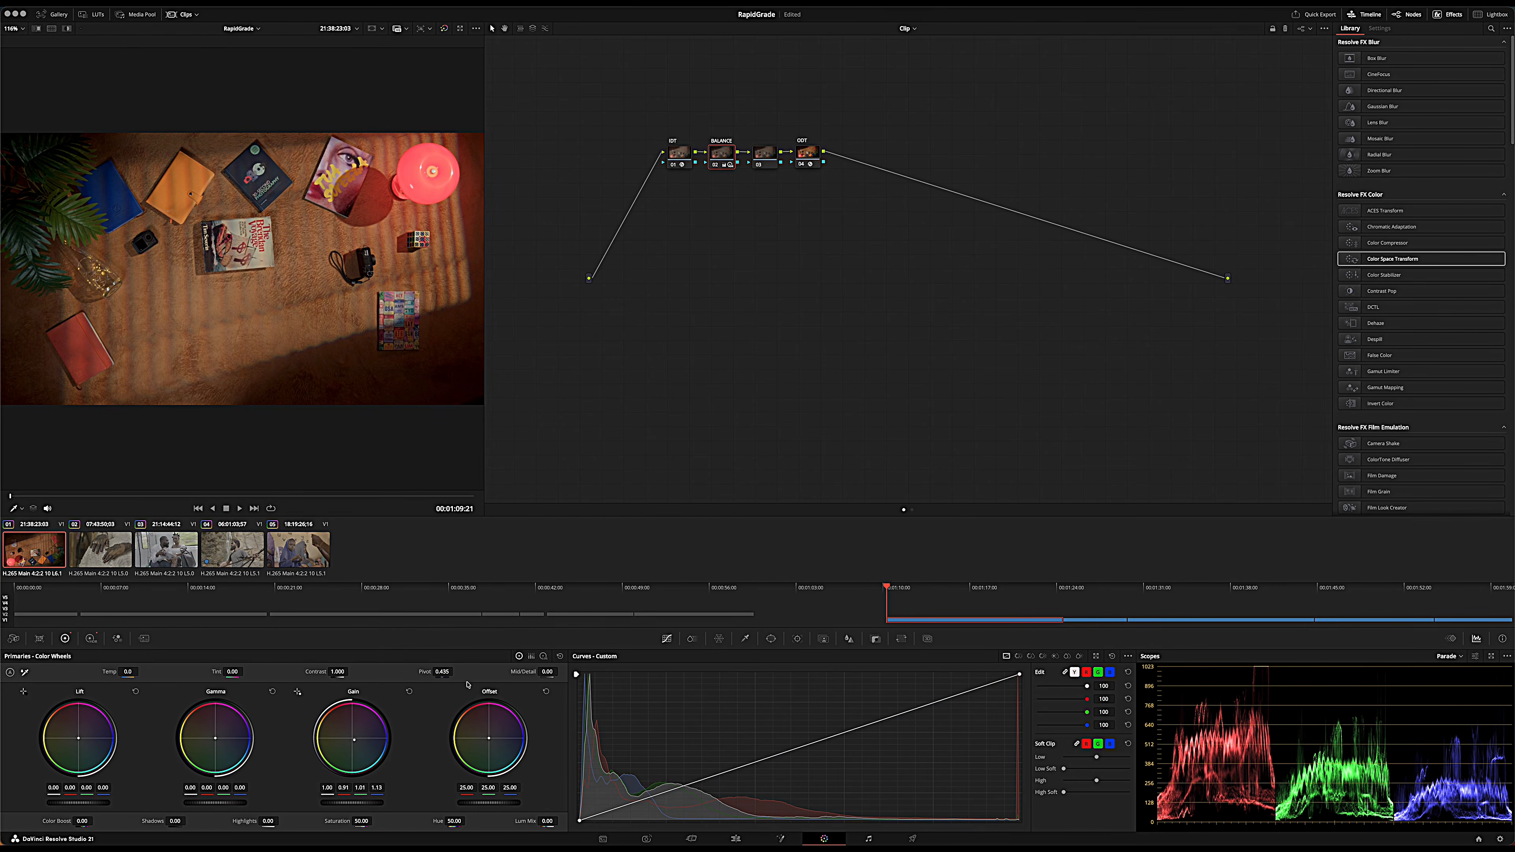
Switch the scope to Vectorscope and refine the Gain balance to about 0.93 red, 0.99 green and 1.15 blue.
{"action": "left_click", "coordinate": [1459, 656]}
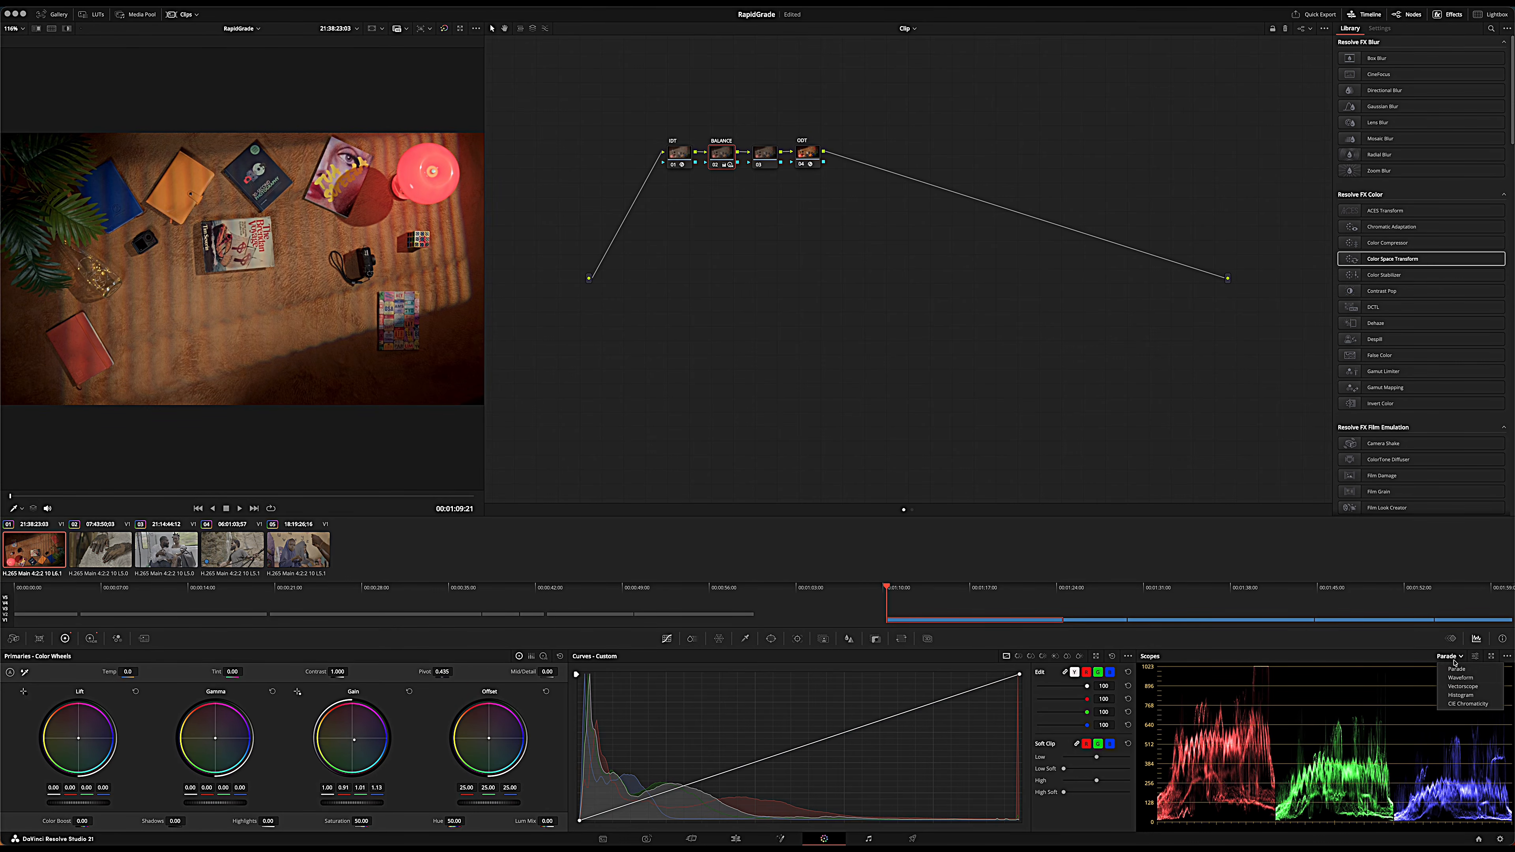
{"action": "left_click", "coordinate": [1459, 687]}
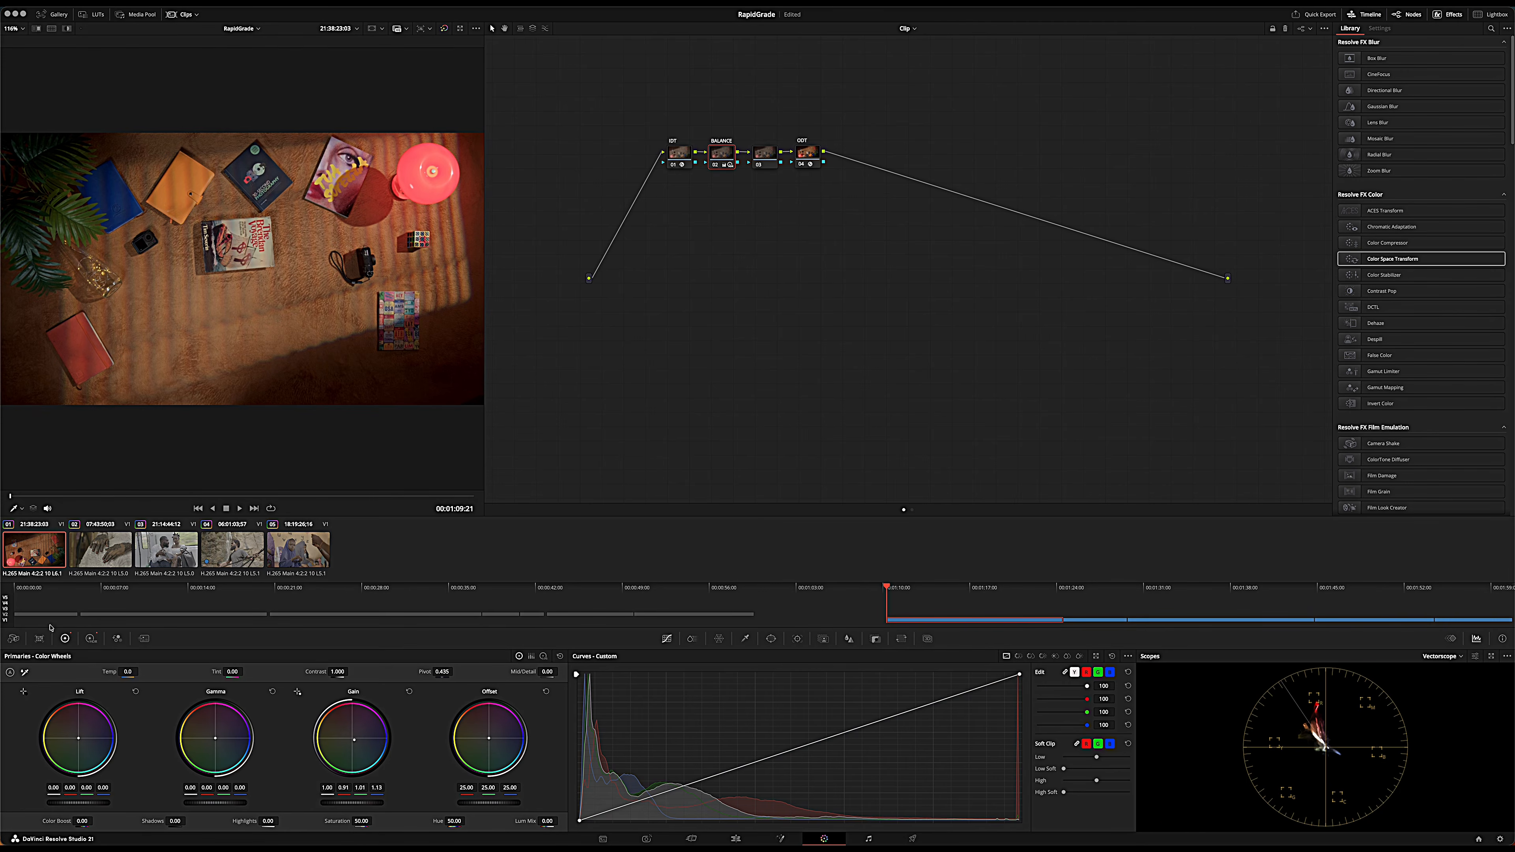
{"action": "left_click_drag", "start_coordinate": [376, 746], "coordinate": [365, 742]}
{"action": "left_click_drag", "start_coordinate": [362, 742], "coordinate": [356, 738]}
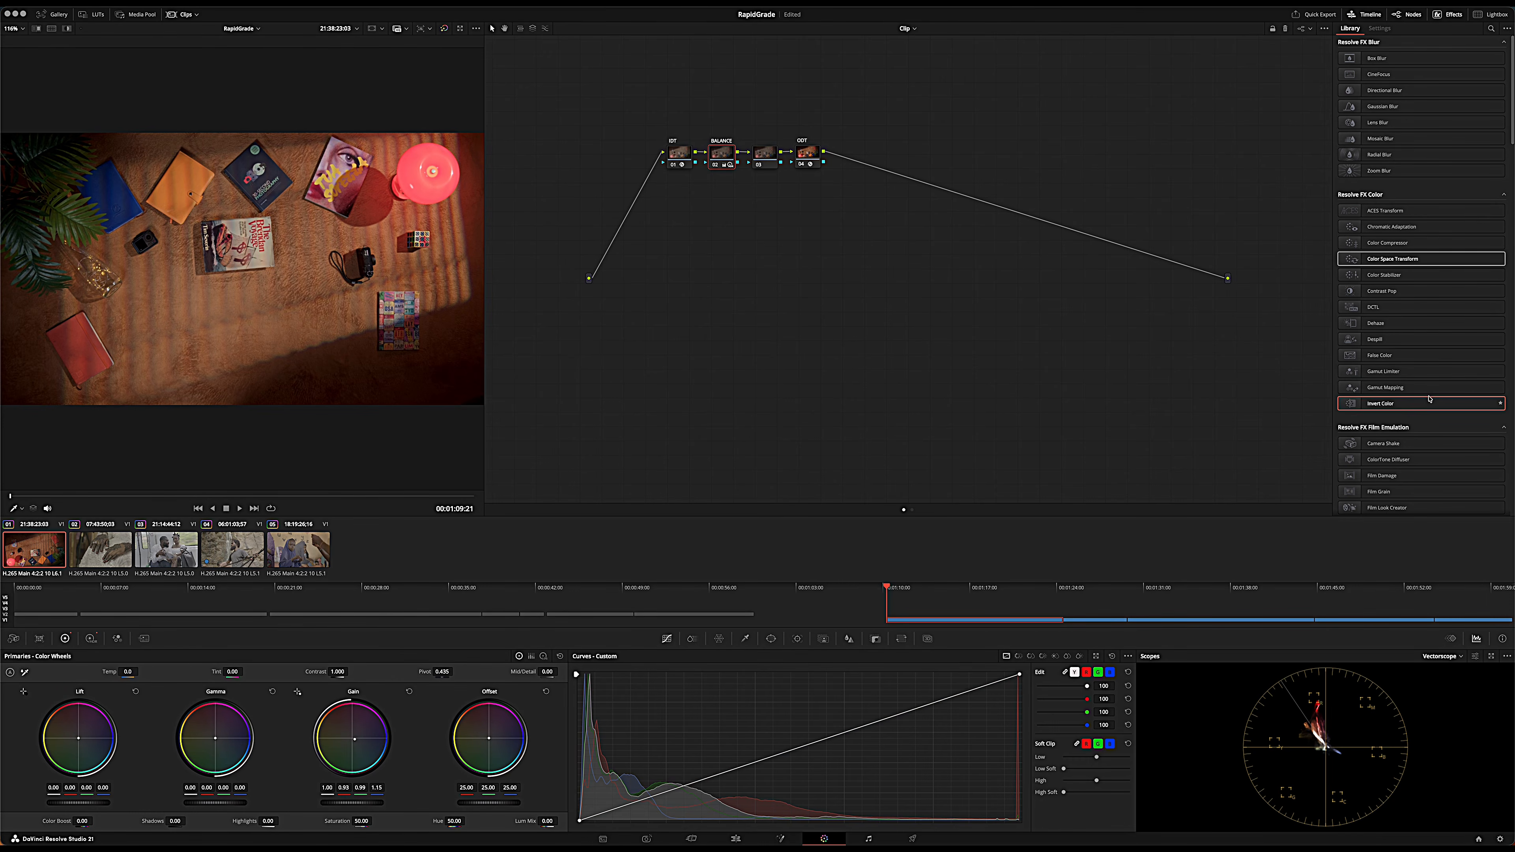
Search the effects library for RAPID, apply RapidGrade 1.6.6 to node 03 and label that node RG.
{"action": "scroll", "coordinate": [1429, 398], "scroll_direction": "down", "scroll_amount": 10}
{"action": "scroll", "coordinate": [1429, 398], "scroll_direction": "up", "scroll_amount": 10}
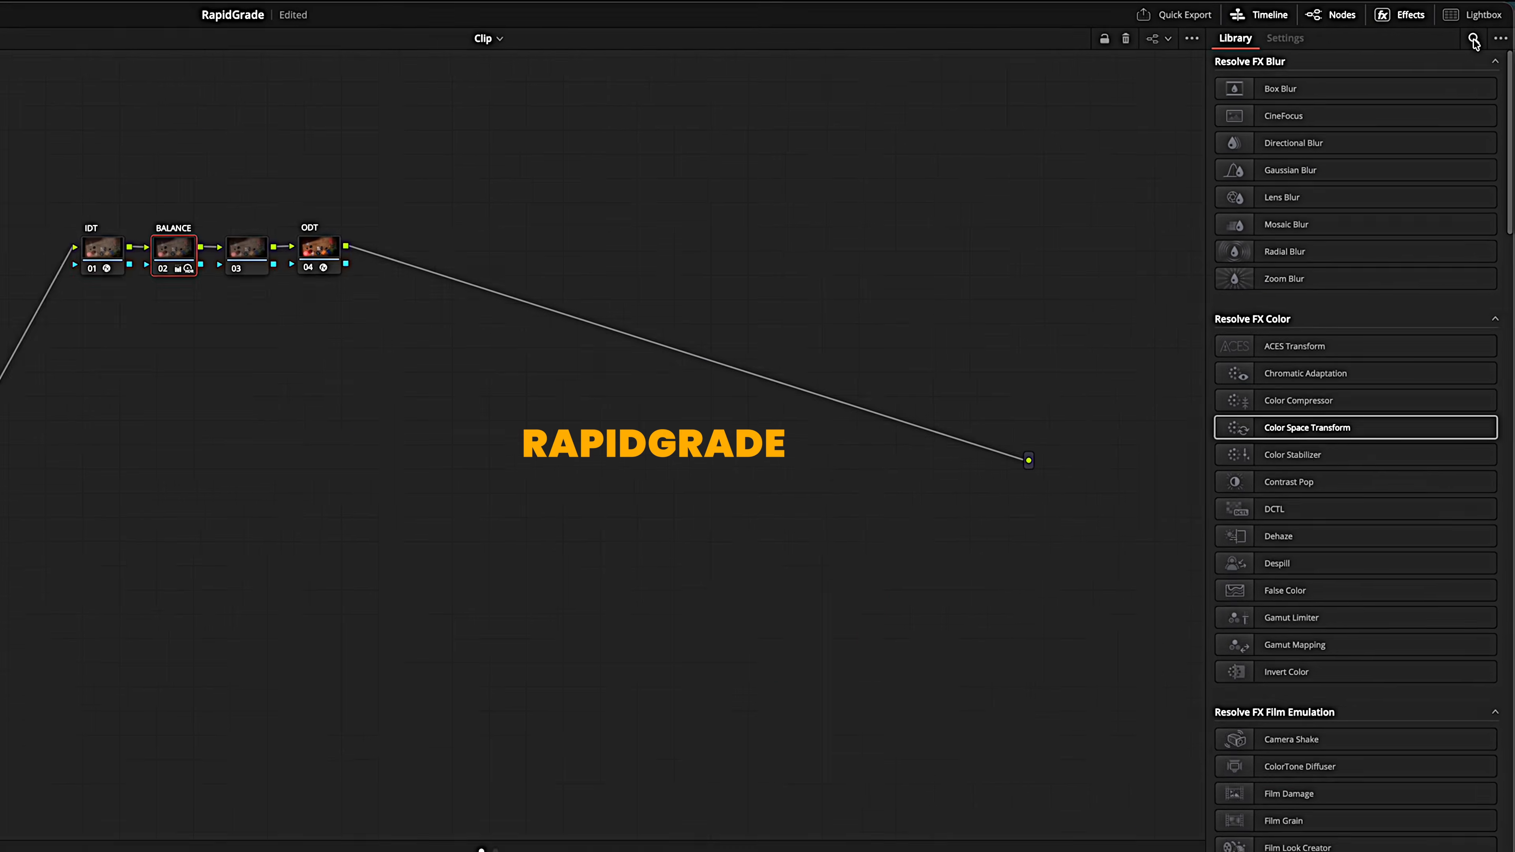
{"action": "left_click", "coordinate": [1491, 28]}
{"action": "type", "text": "RA"}
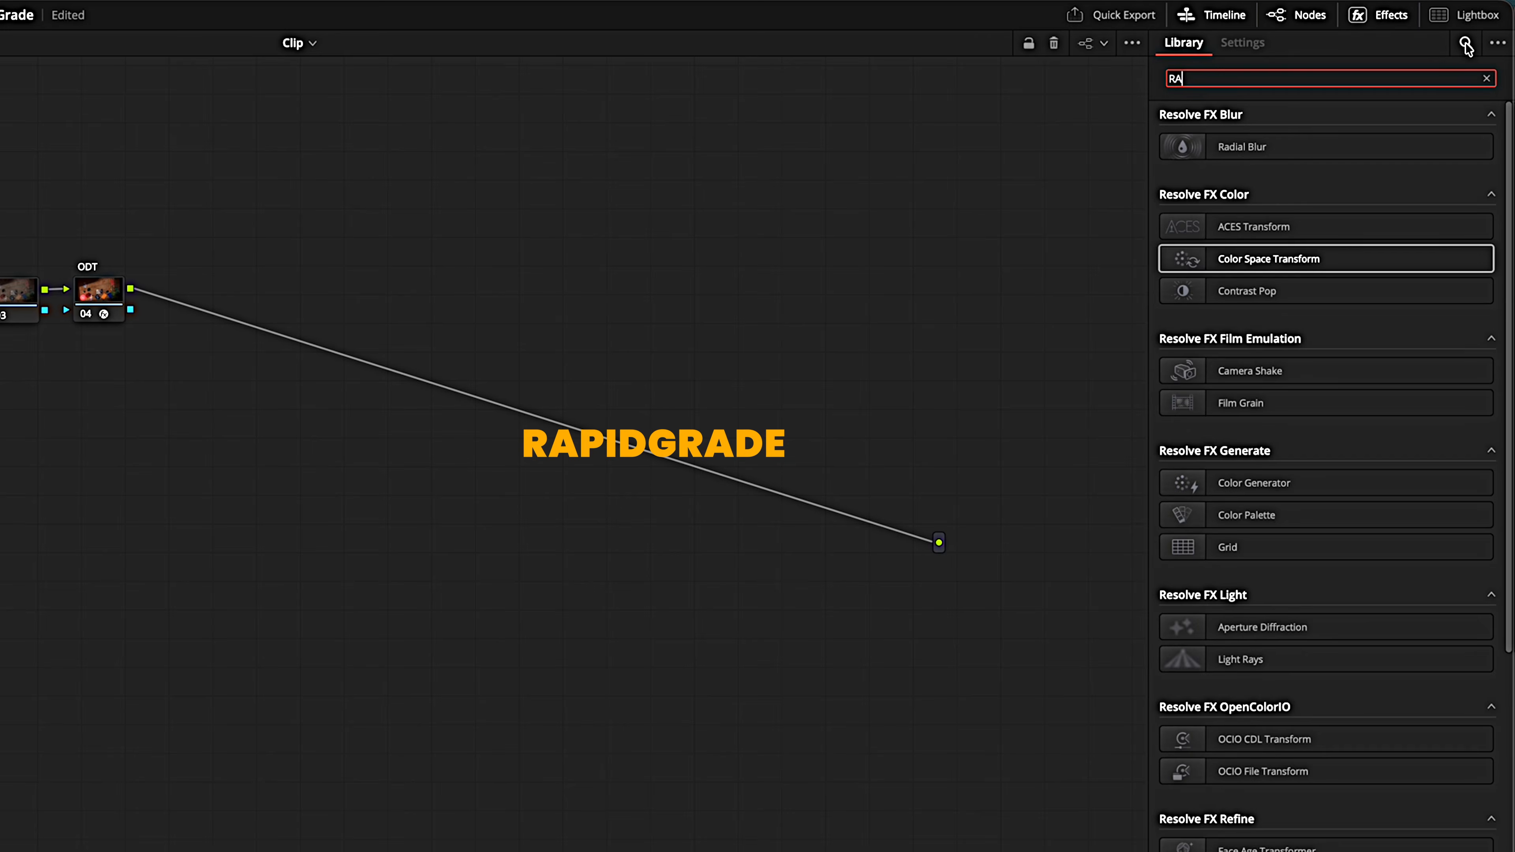
{"action": "type", "text": "PID"}
{"action": "left_click", "coordinate": [1289, 148]}
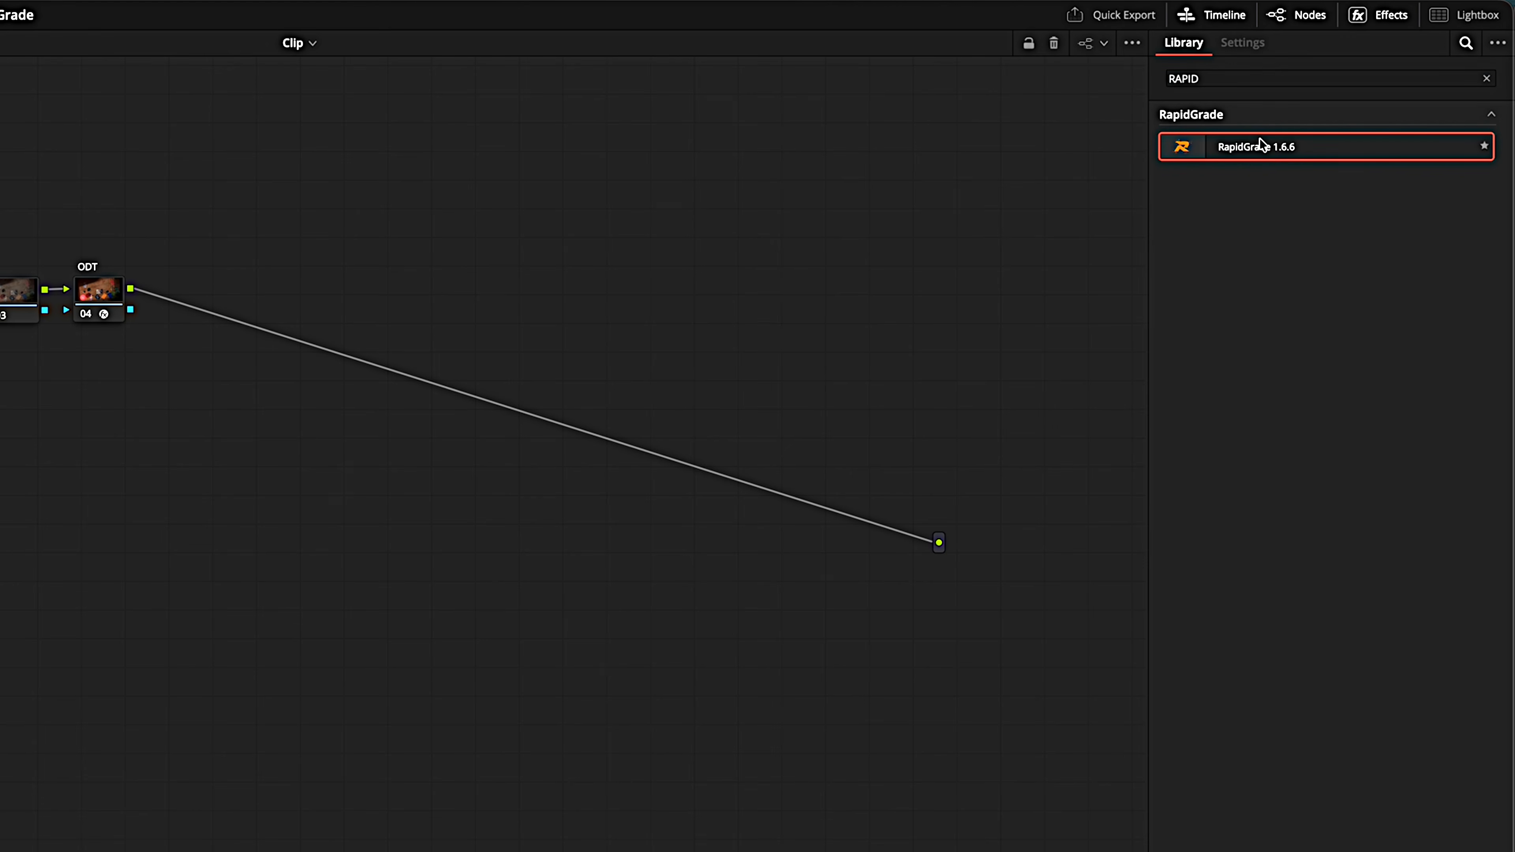
{"action": "left_click_drag", "start_coordinate": [1259, 143], "coordinate": [13, 300]}
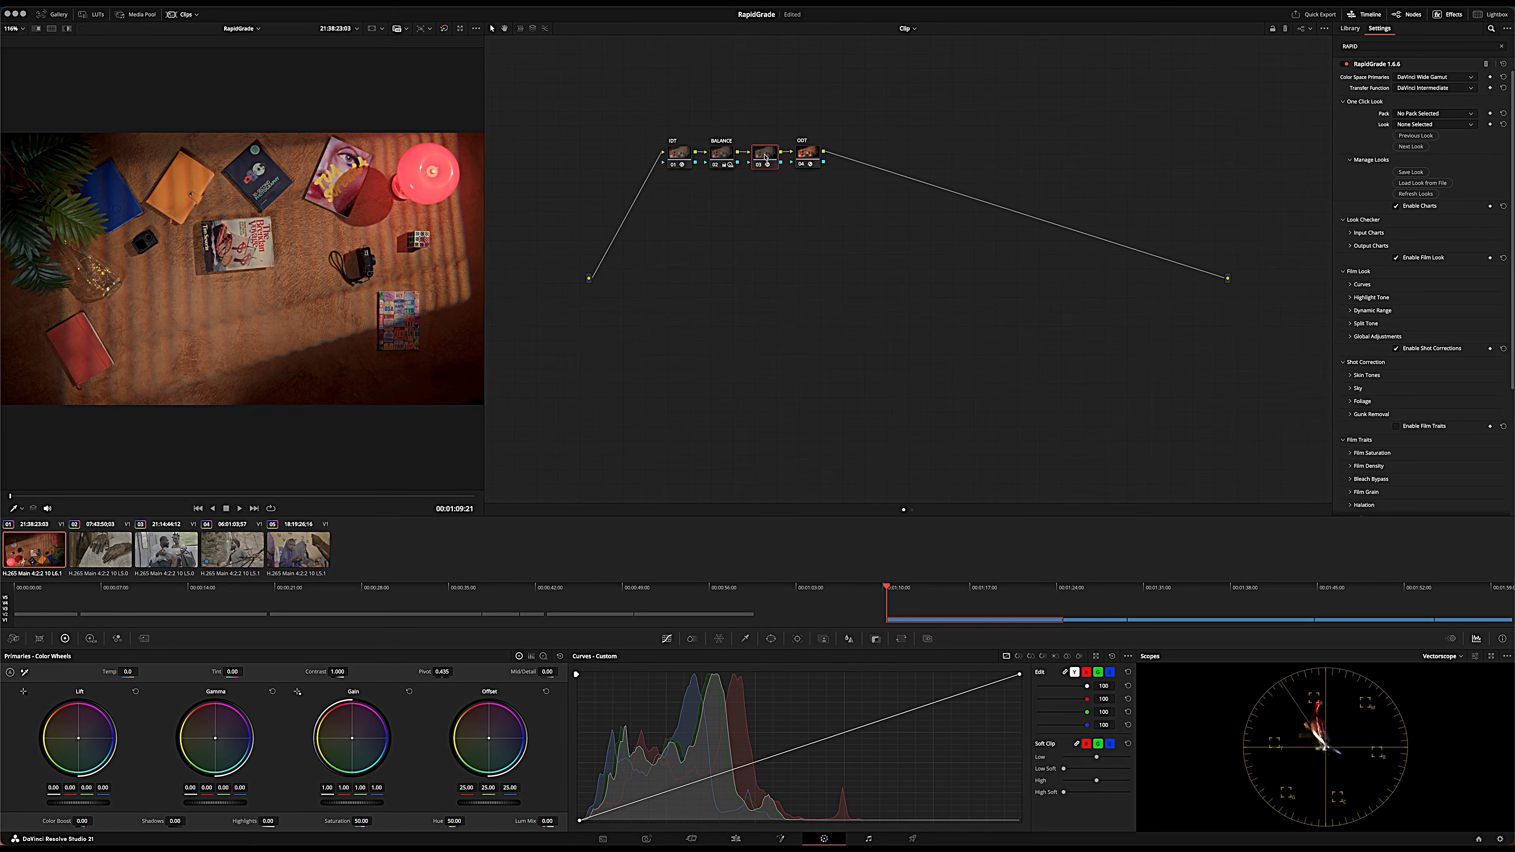
{"action": "type", "text": "R"}
{"action": "type", "text": "G"}
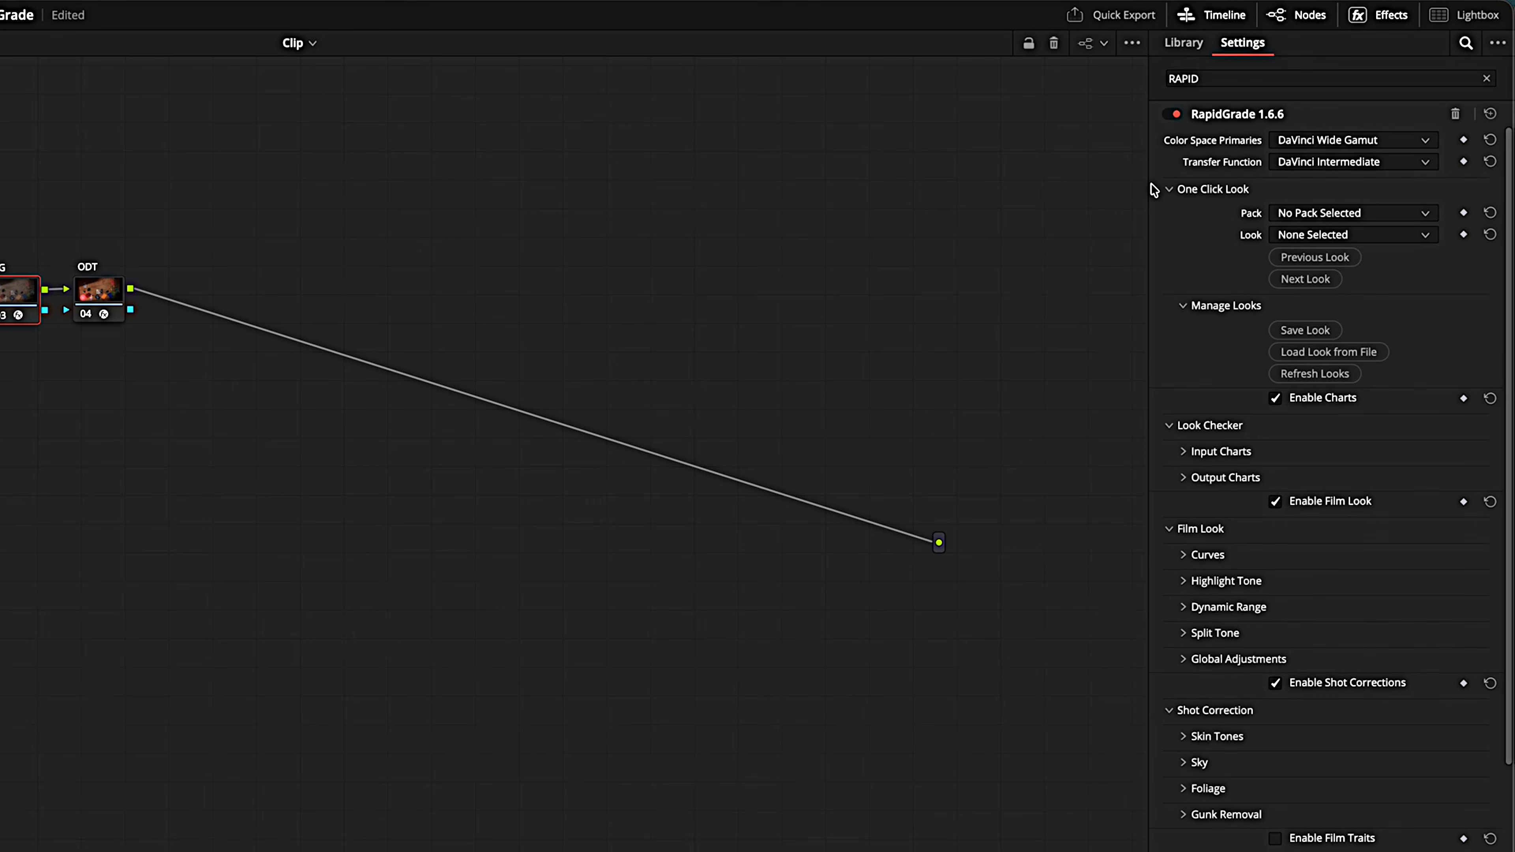
Review the available packs and looks in RapidGrade's One Click Look section.
{"action": "left_click", "coordinate": [1342, 210]}
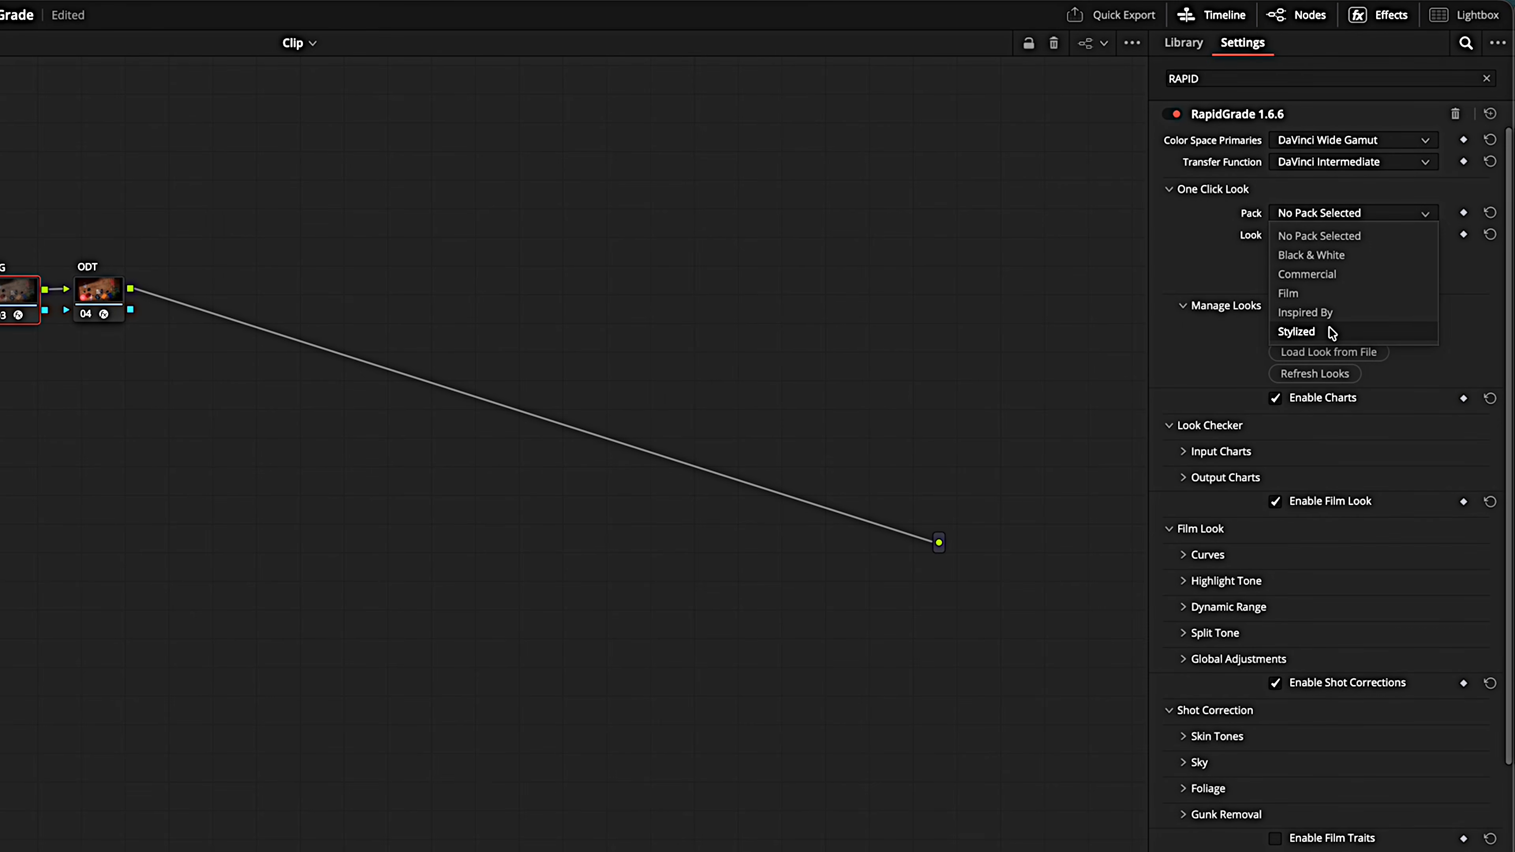
{"action": "left_click", "coordinate": [1320, 236]}
{"action": "left_click", "coordinate": [1322, 234]}
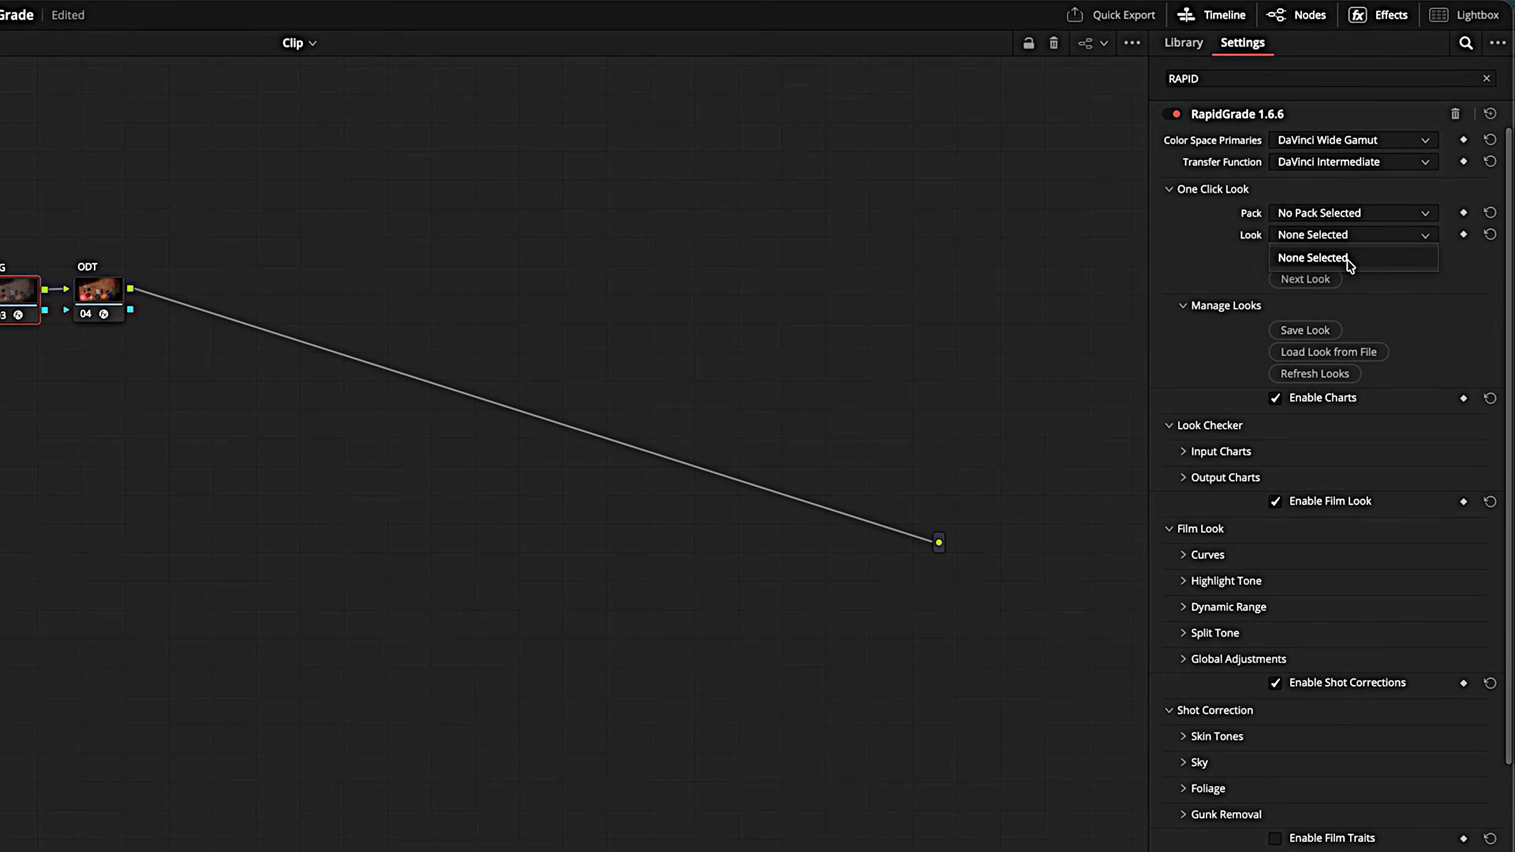
{"action": "left_click", "coordinate": [1327, 207]}
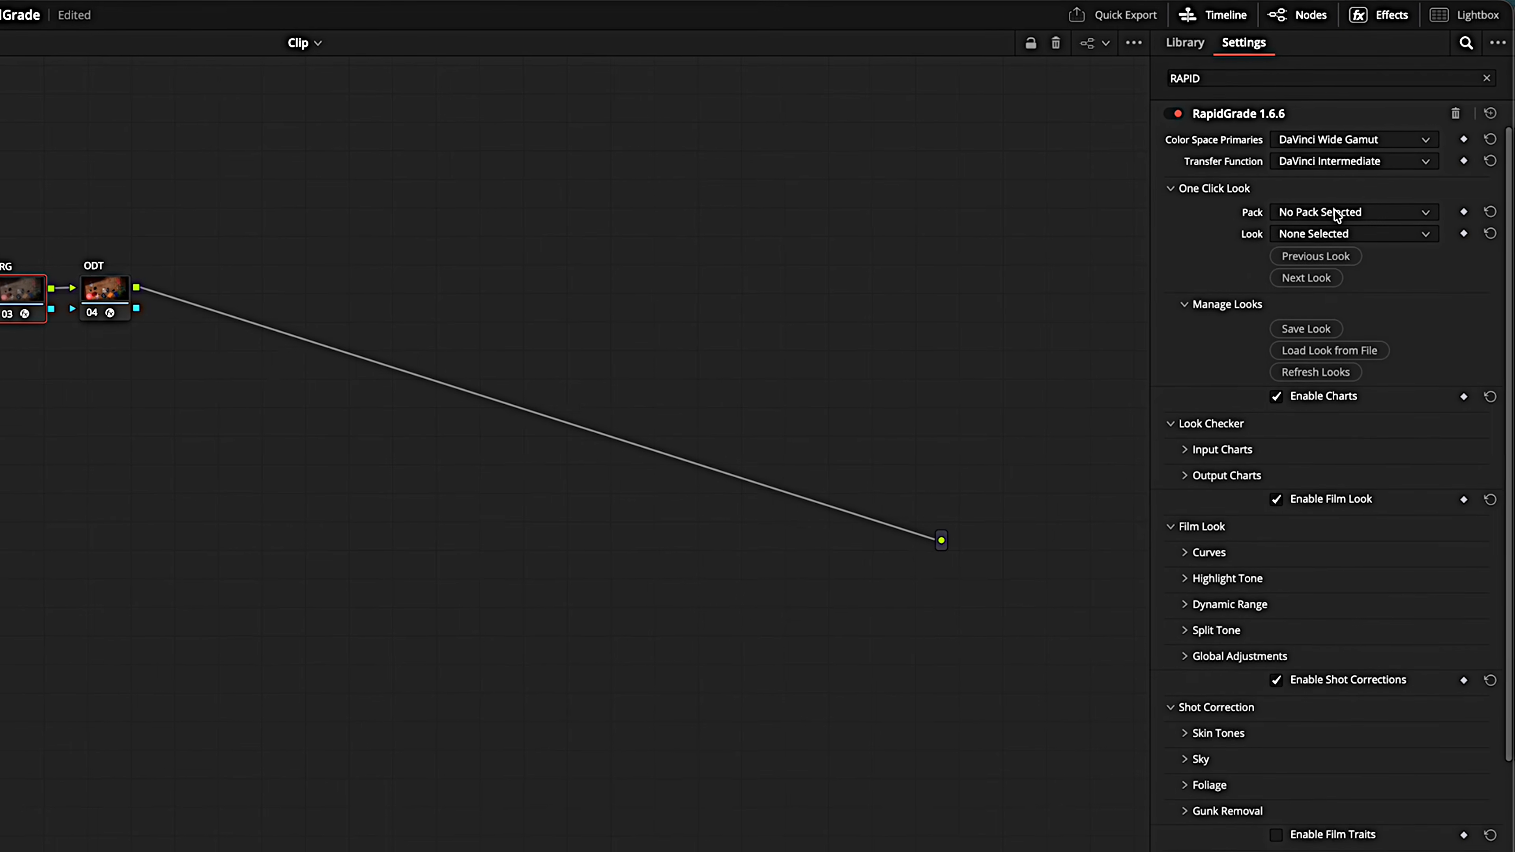
Choose the Black & White pack in One Click Look and step through its looks on the RG node.
{"action": "left_click", "coordinate": [1334, 209]}
{"action": "left_click", "coordinate": [1353, 206]}
{"action": "left_click", "coordinate": [1348, 224]}
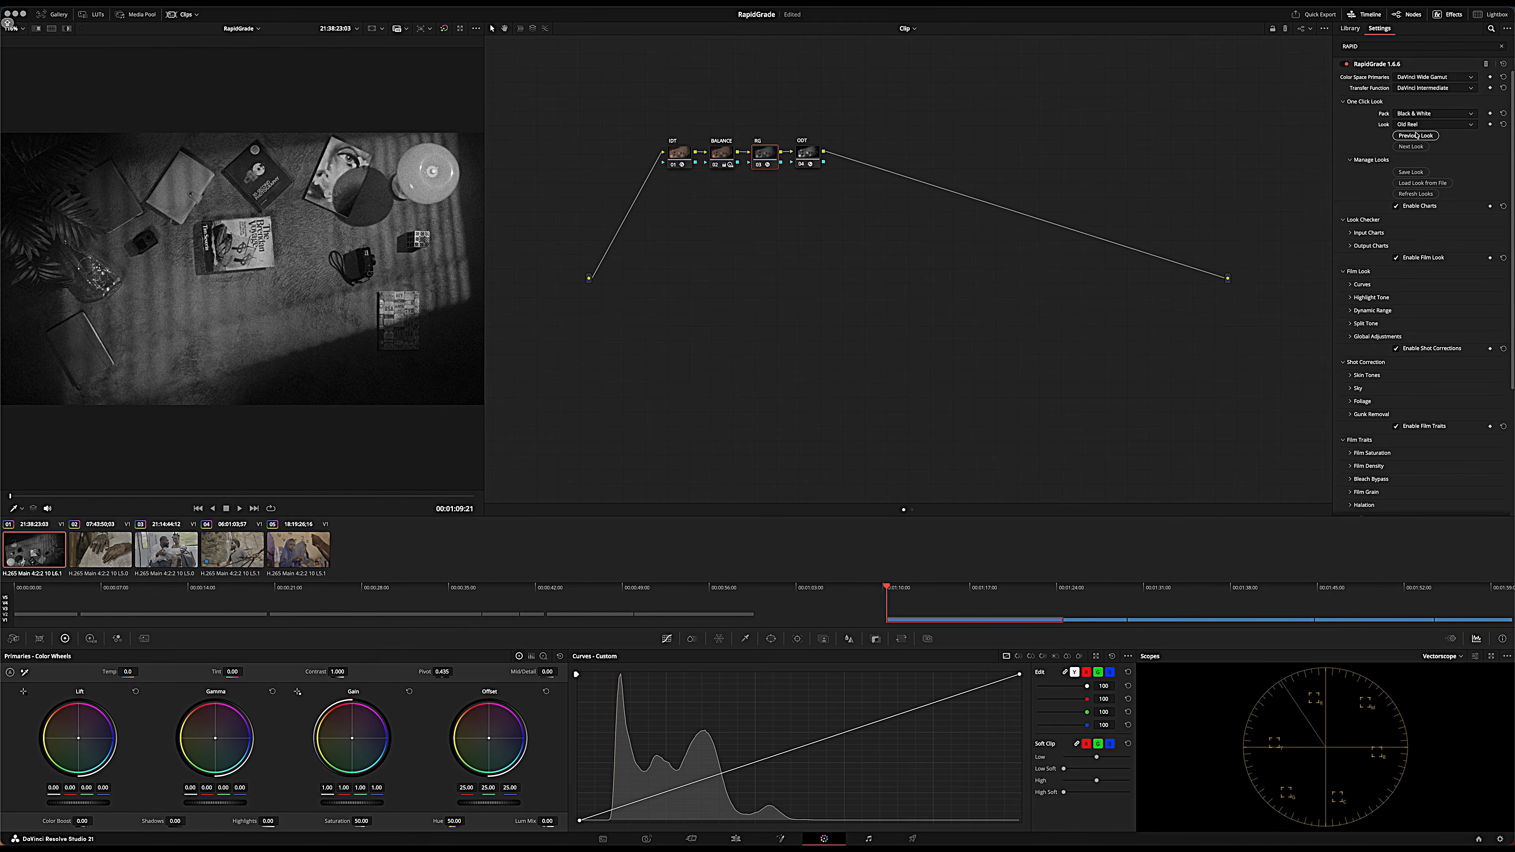
{"action": "left_click", "coordinate": [1414, 146]}
{"action": "left_click", "coordinate": [1418, 147]}
{"action": "left_click", "coordinate": [1418, 147]}
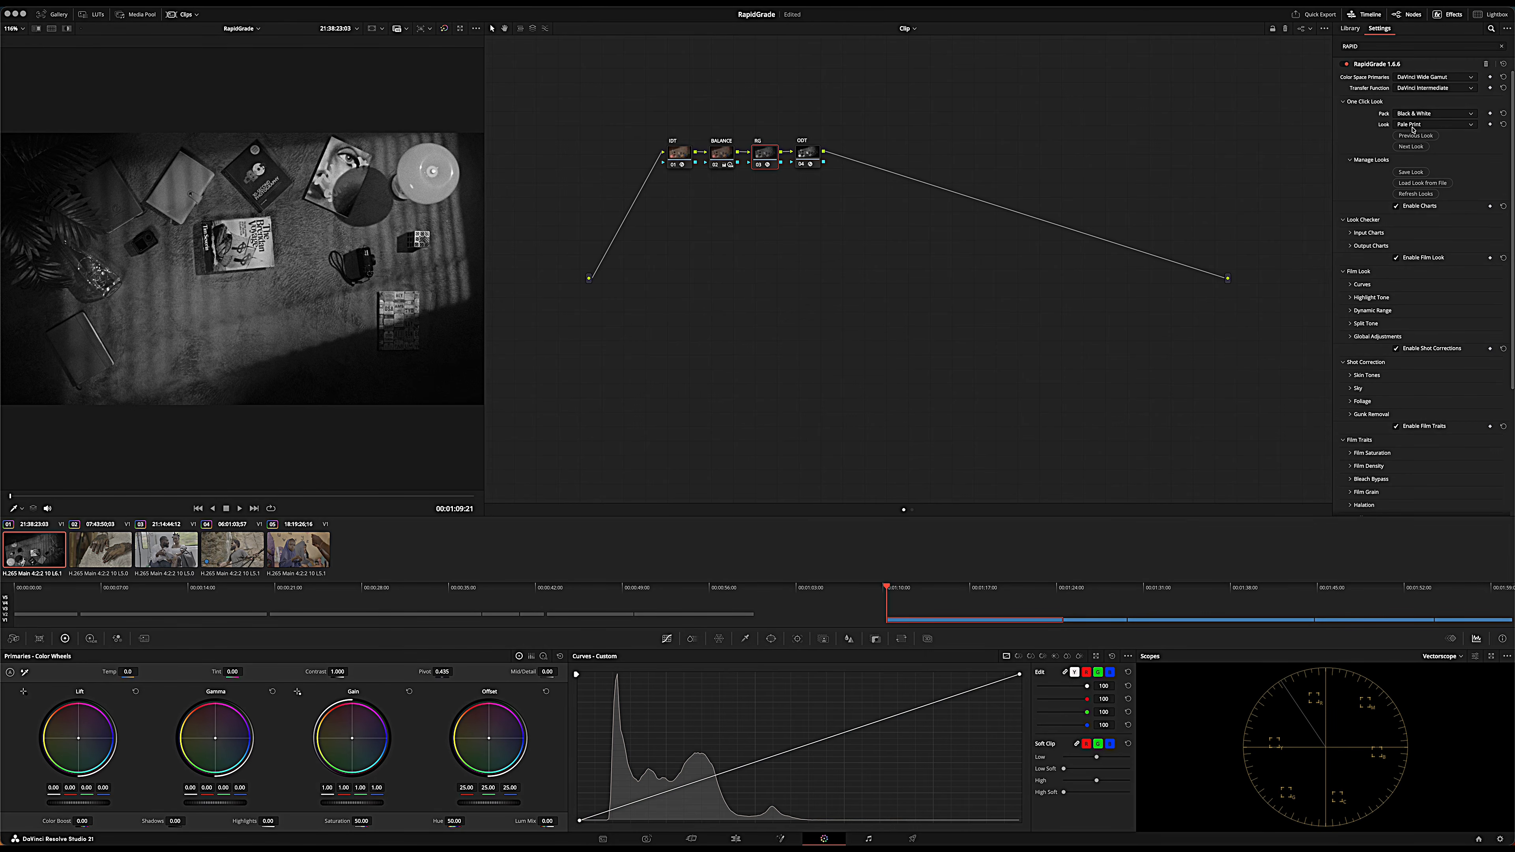
Preview the Commercial pack's looks on the shot, including 90s Vibe, Commercial White, Deep Portrait, Nightclub and Pacific Rose.
{"action": "left_click", "coordinate": [1415, 147]}
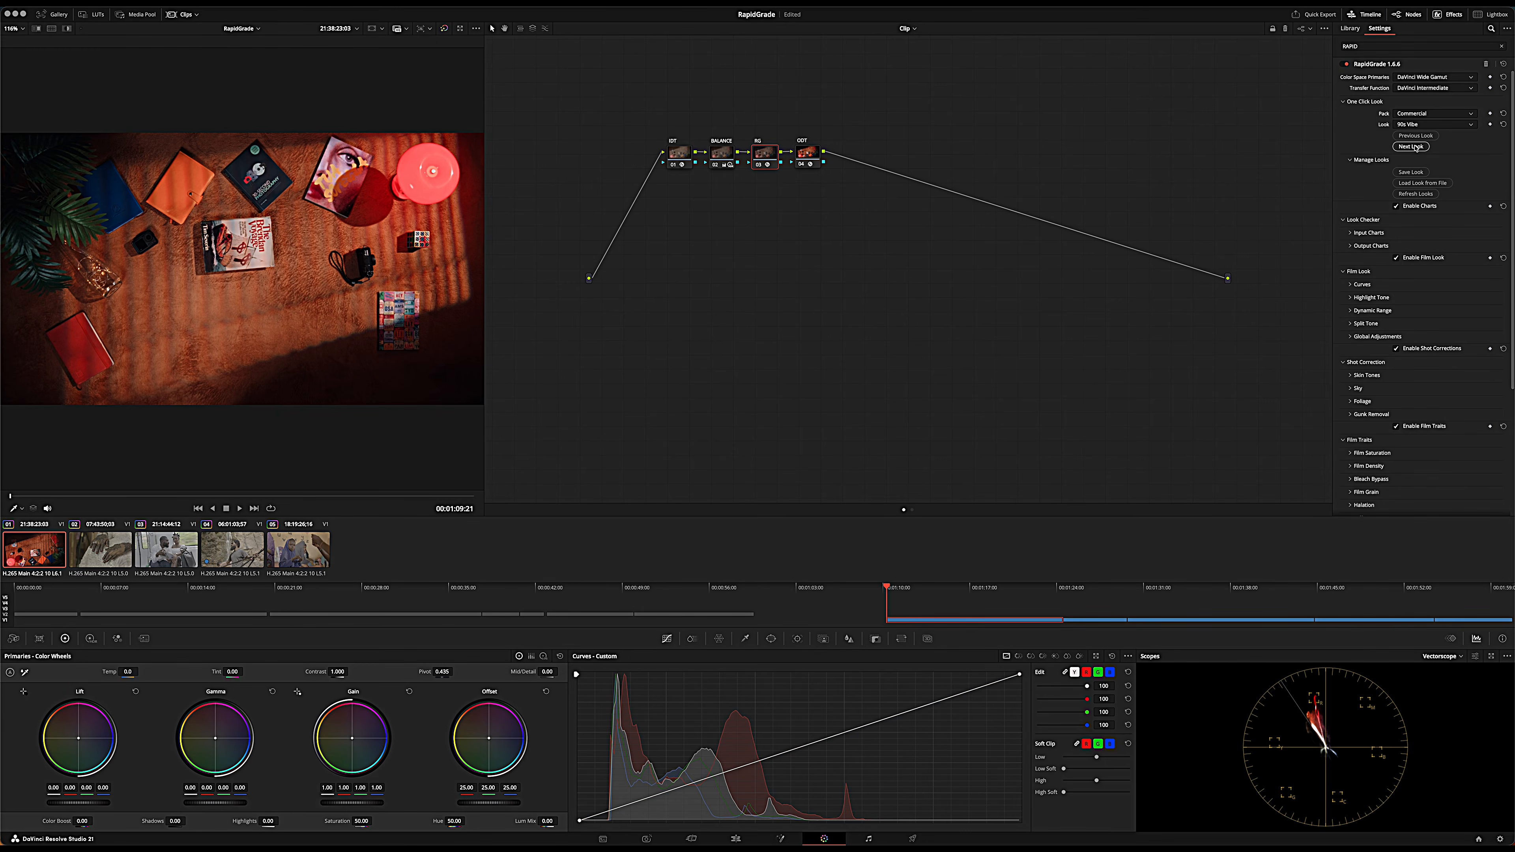
{"action": "left_click", "coordinate": [1415, 147]}
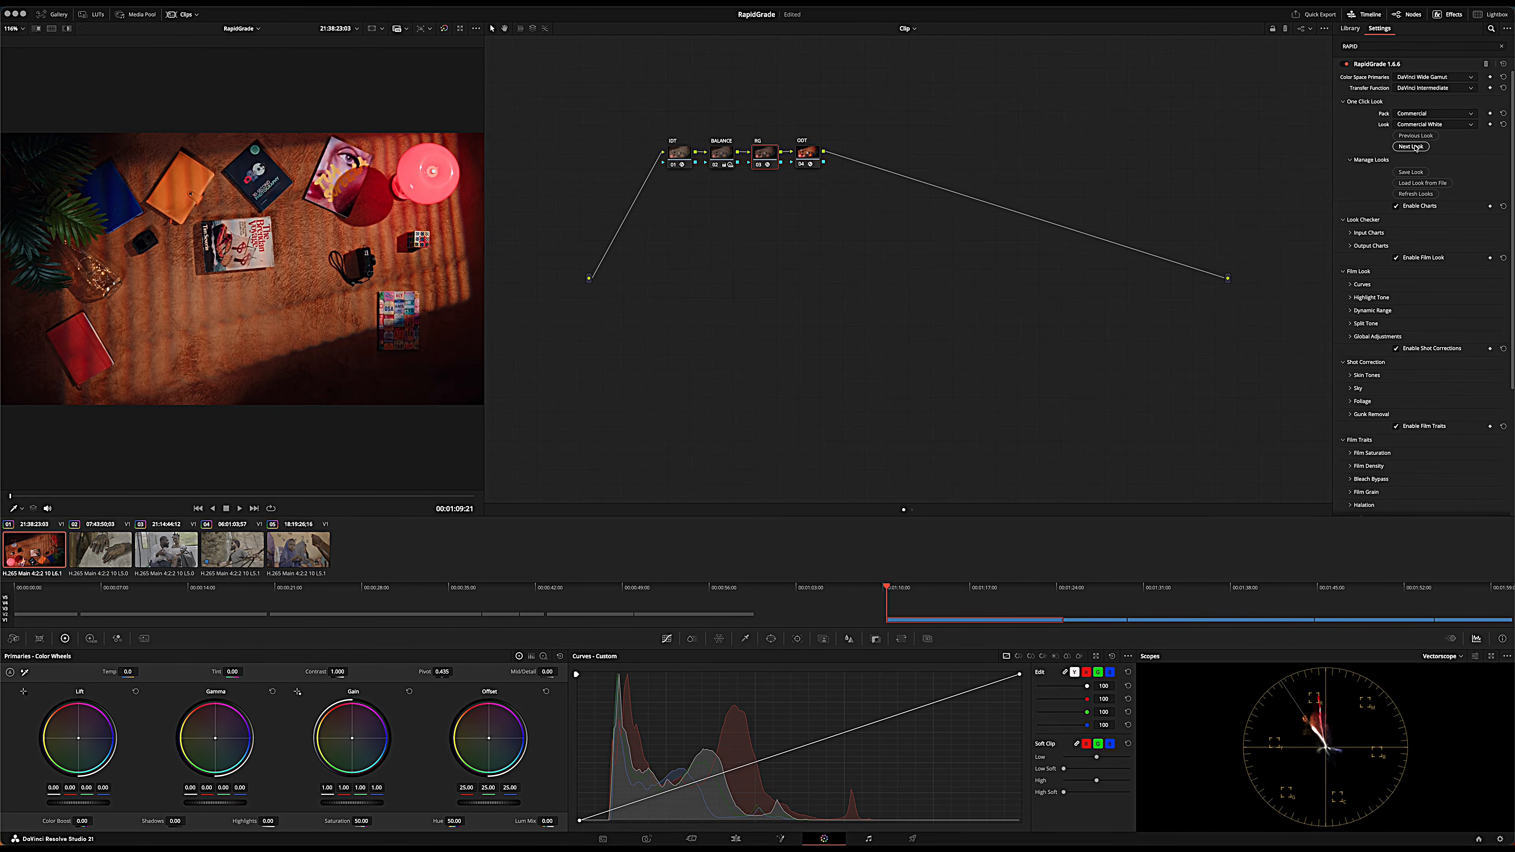
{"action": "left_click", "coordinate": [1415, 147]}
{"action": "left_click", "coordinate": [1415, 146]}
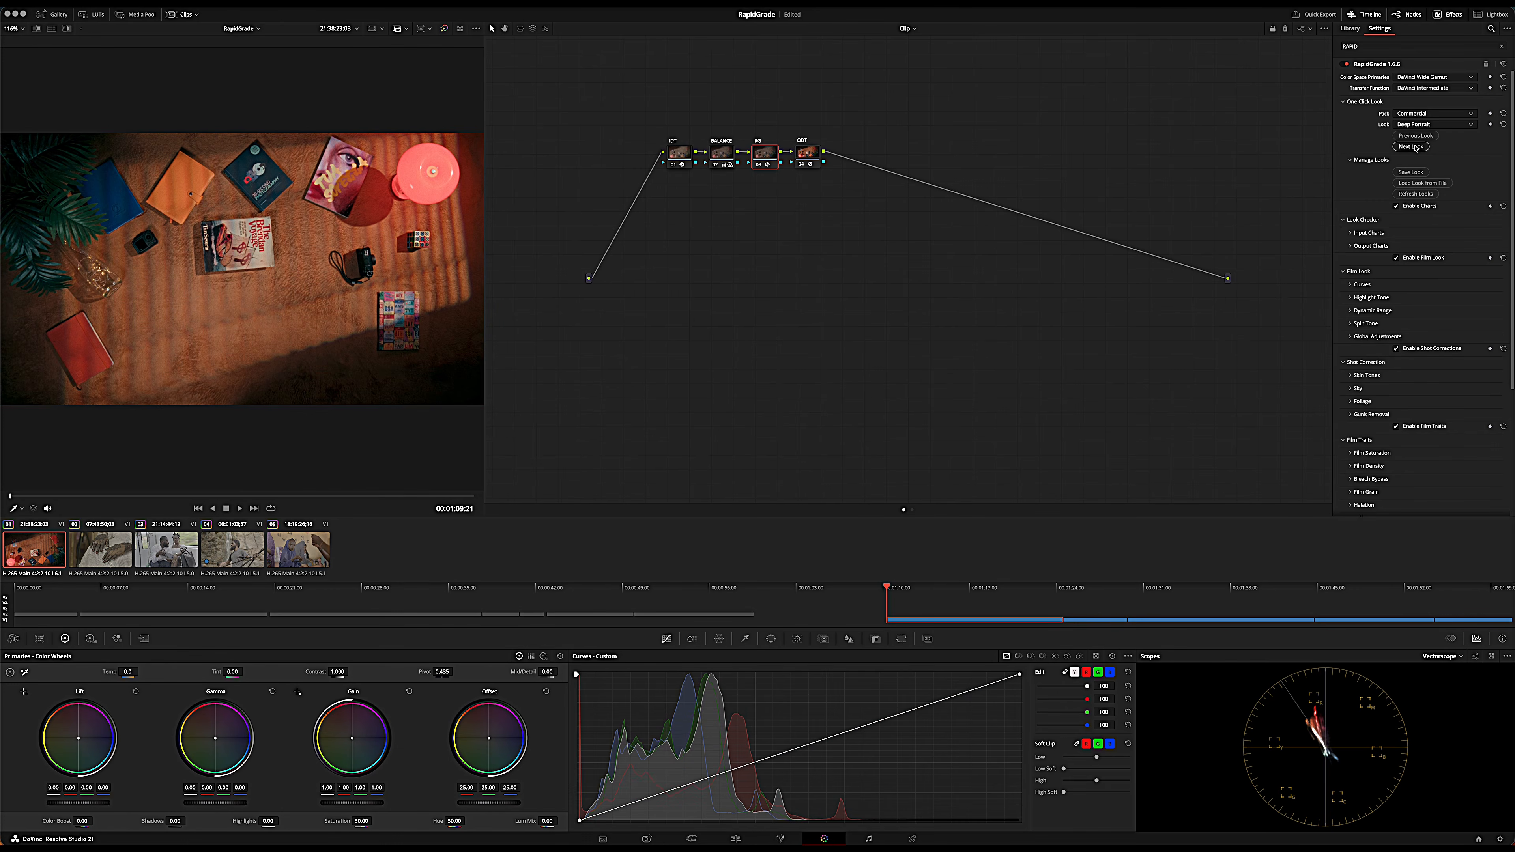
{"action": "left_click", "coordinate": [1415, 147]}
{"action": "left_click", "coordinate": [1413, 148]}
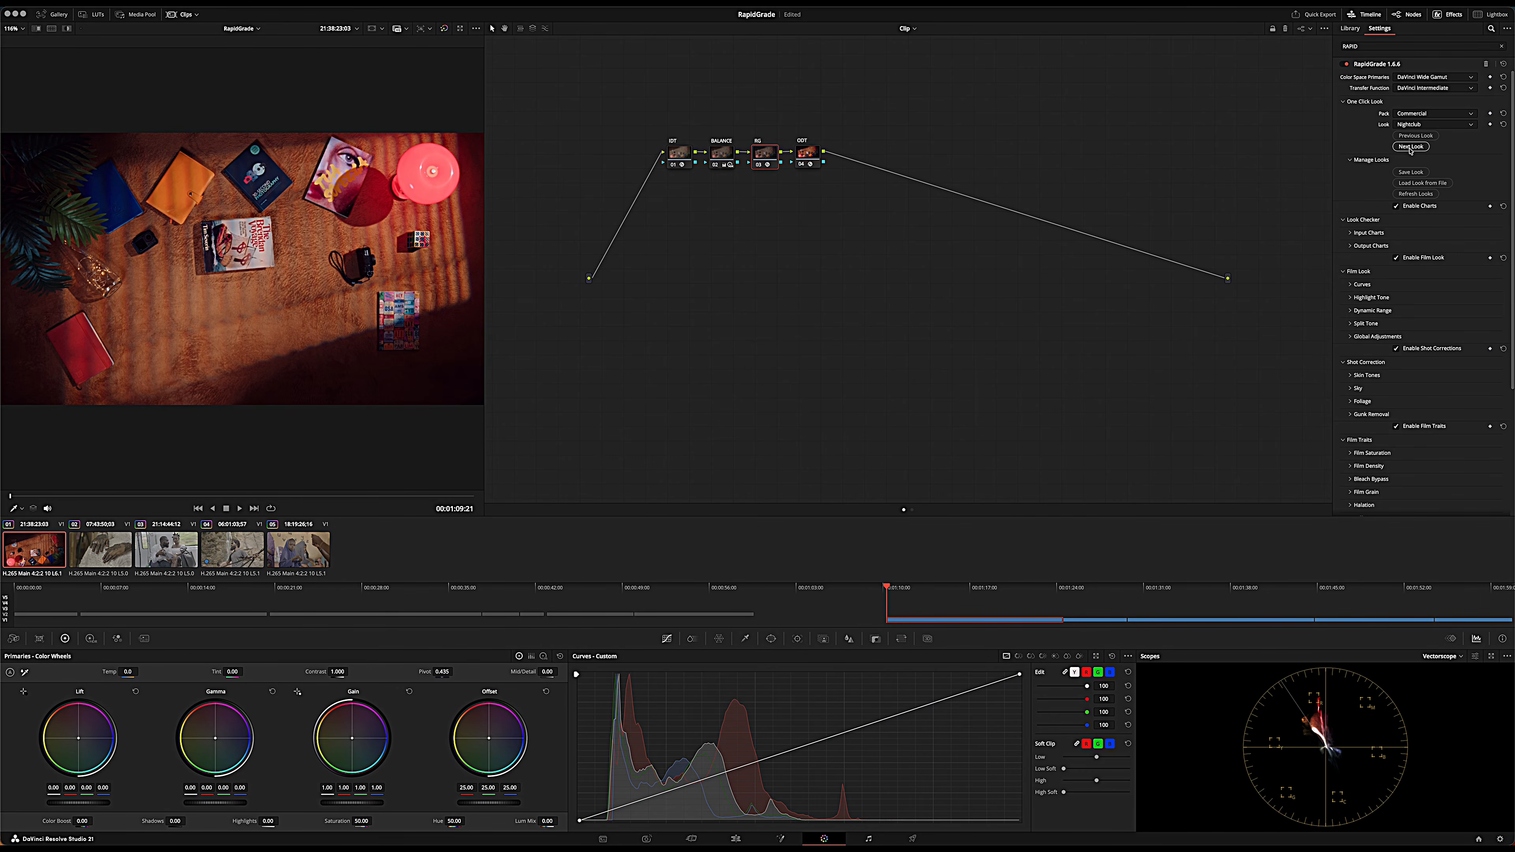
{"action": "left_click", "coordinate": [1411, 149]}
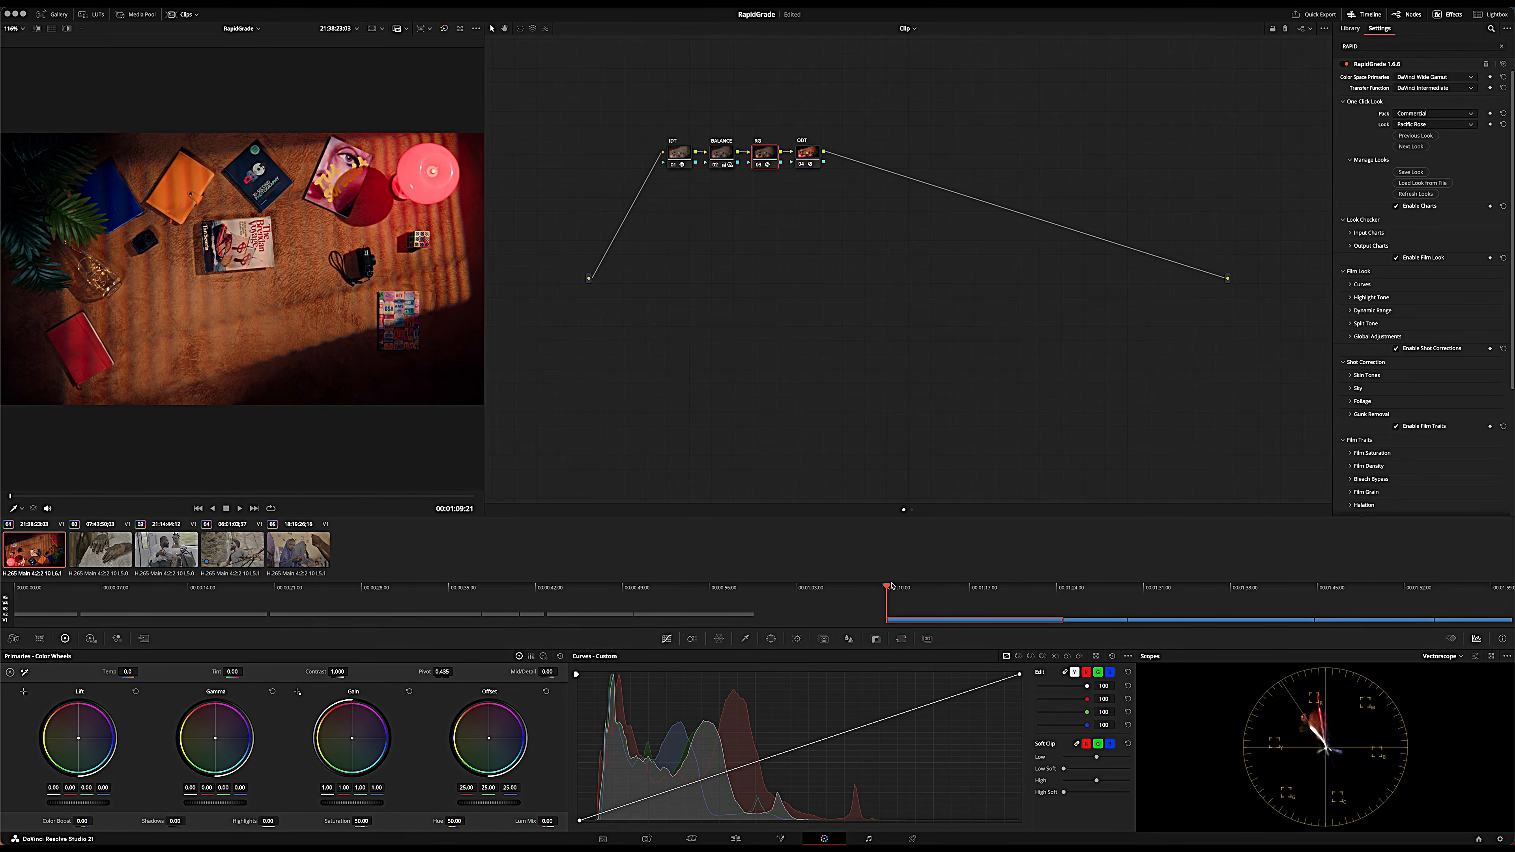
Preview the Film pack's first looks, such as Clean Film and Cool TnO, on the frame at 00:01:11:20 with the man reading.
{"action": "mouse_move", "coordinate": [887, 589]}
{"action": "left_mouse_down"}
{"action": "mouse_move", "coordinate": [929, 592]}
{"action": "mouse_move", "coordinate": [911, 591]}
{"action": "left_mouse_up"}
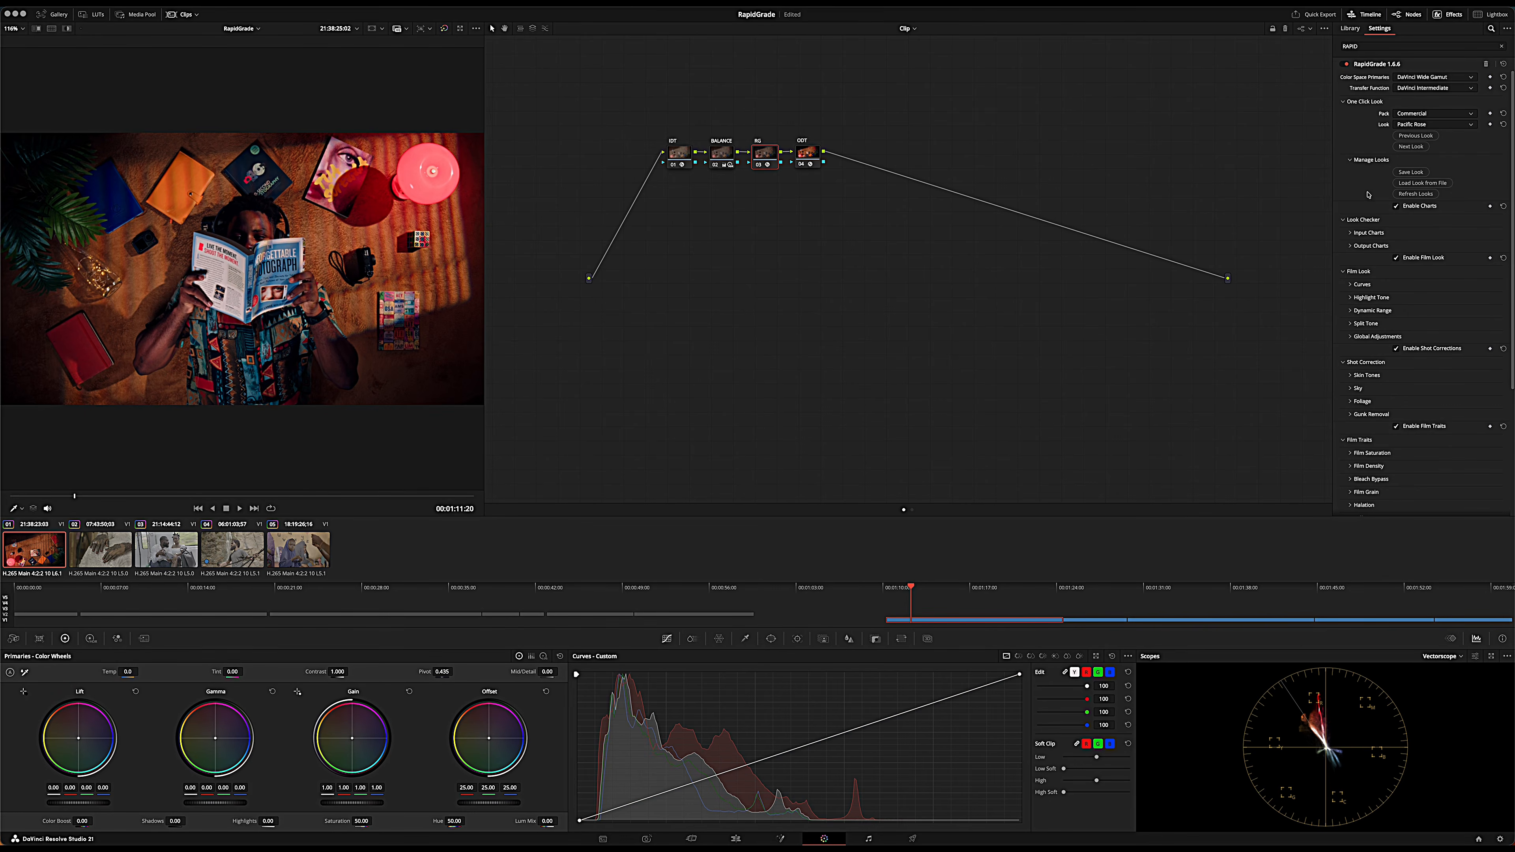
{"action": "left_click", "coordinate": [1412, 147]}
{"action": "left_click", "coordinate": [1412, 147]}
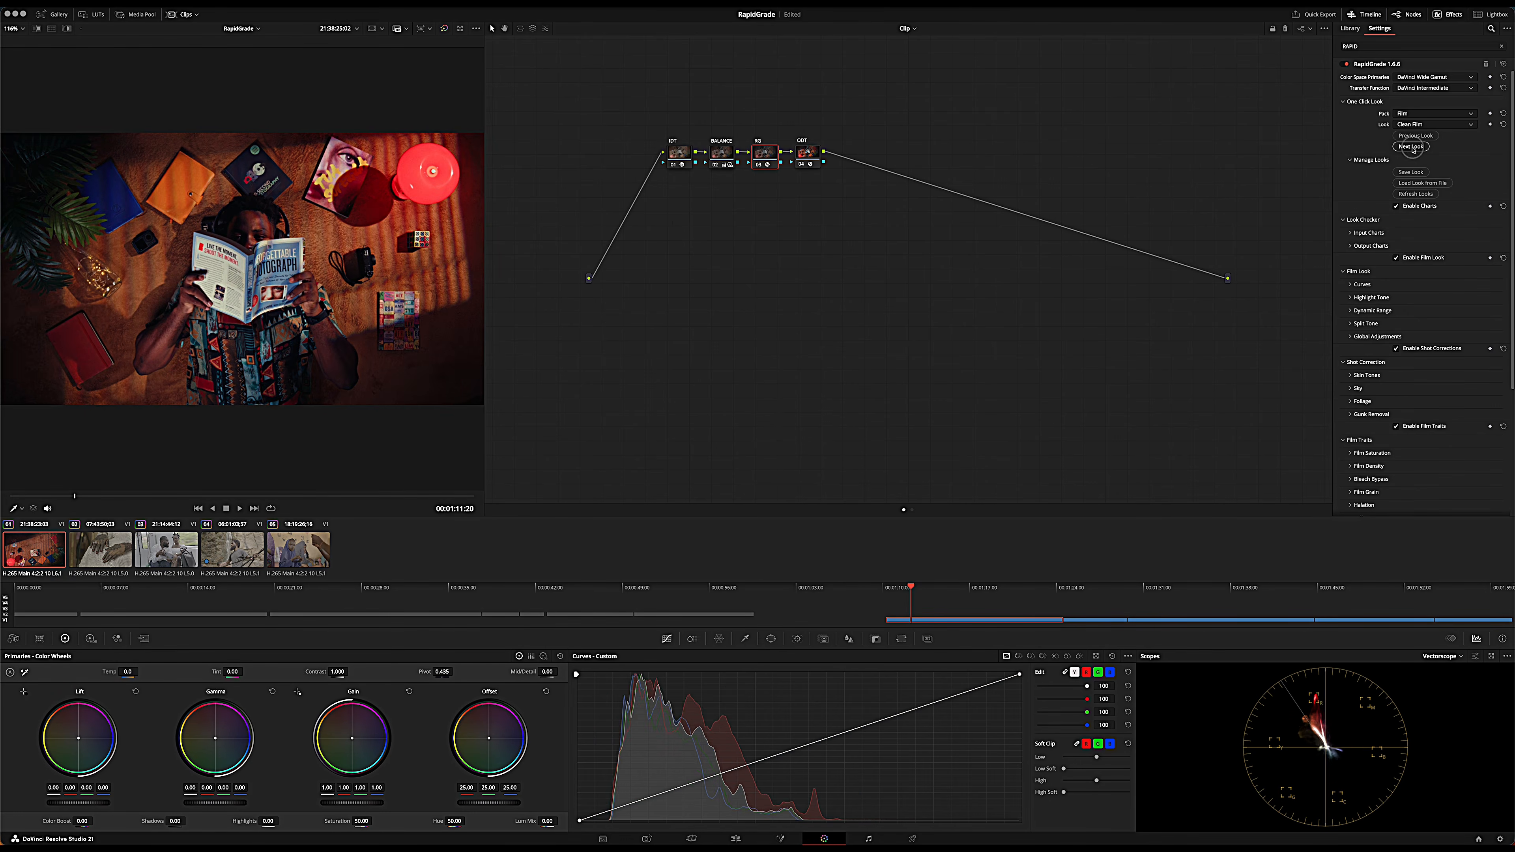
{"action": "left_click", "coordinate": [1412, 147]}
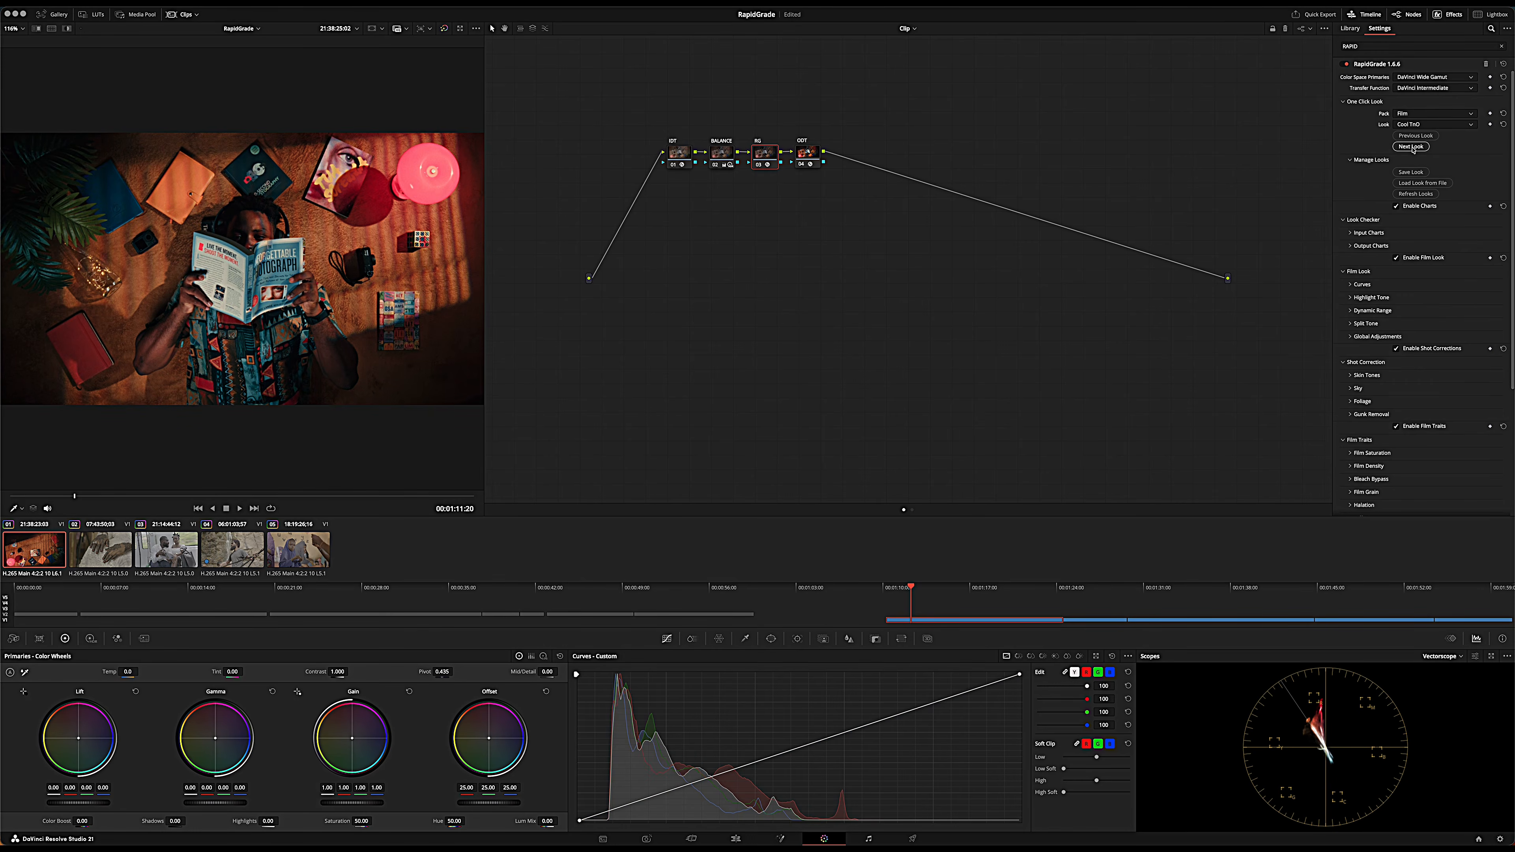
{"action": "left_click", "coordinate": [1412, 147]}
{"action": "left_click", "coordinate": [1414, 137]}
Raise the Global exposure of the BALANCE node in the HDR color wheels.
{"action": "left_click", "coordinate": [722, 156]}
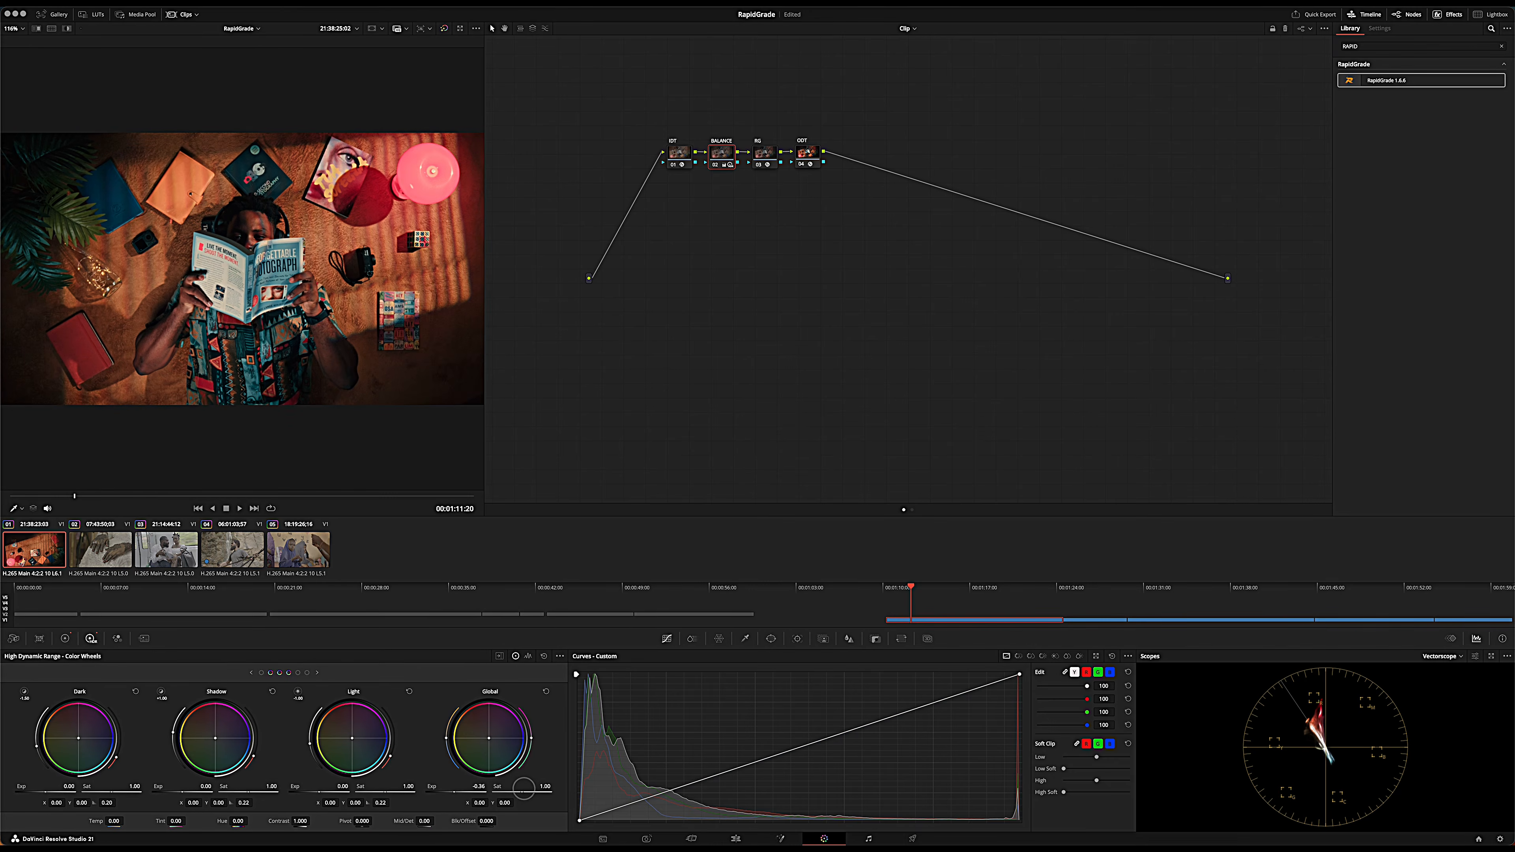
{"action": "left_click_drag", "start_coordinate": [522, 788], "coordinate": [541, 787]}
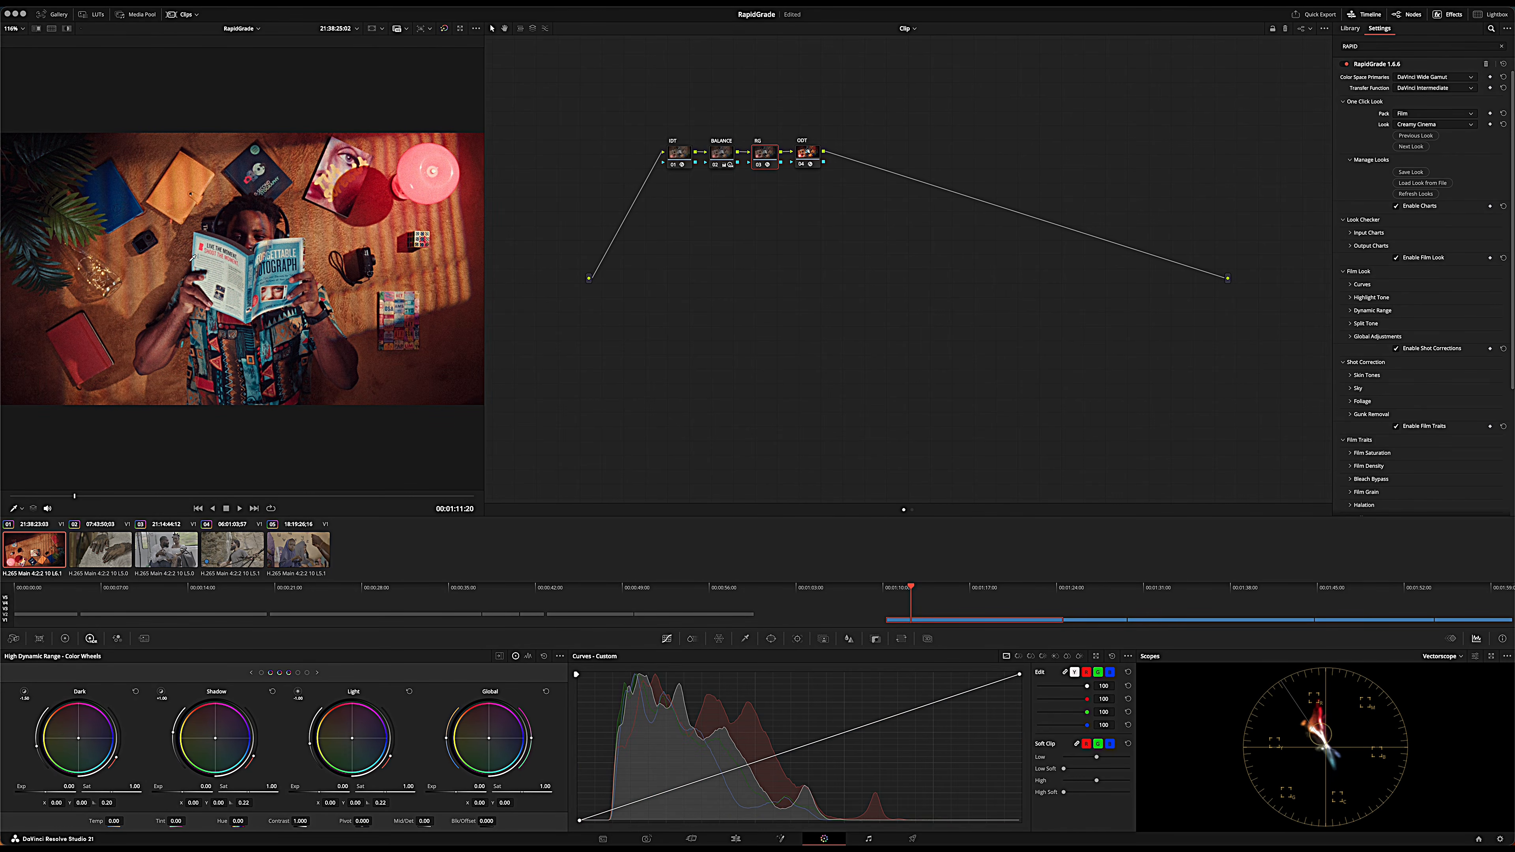
Step through the remaining Film looks in RapidGrade on the RG node and apply Creamy Cinema.
{"action": "left_click", "coordinate": [1410, 147]}
{"action": "left_click", "coordinate": [1410, 149]}
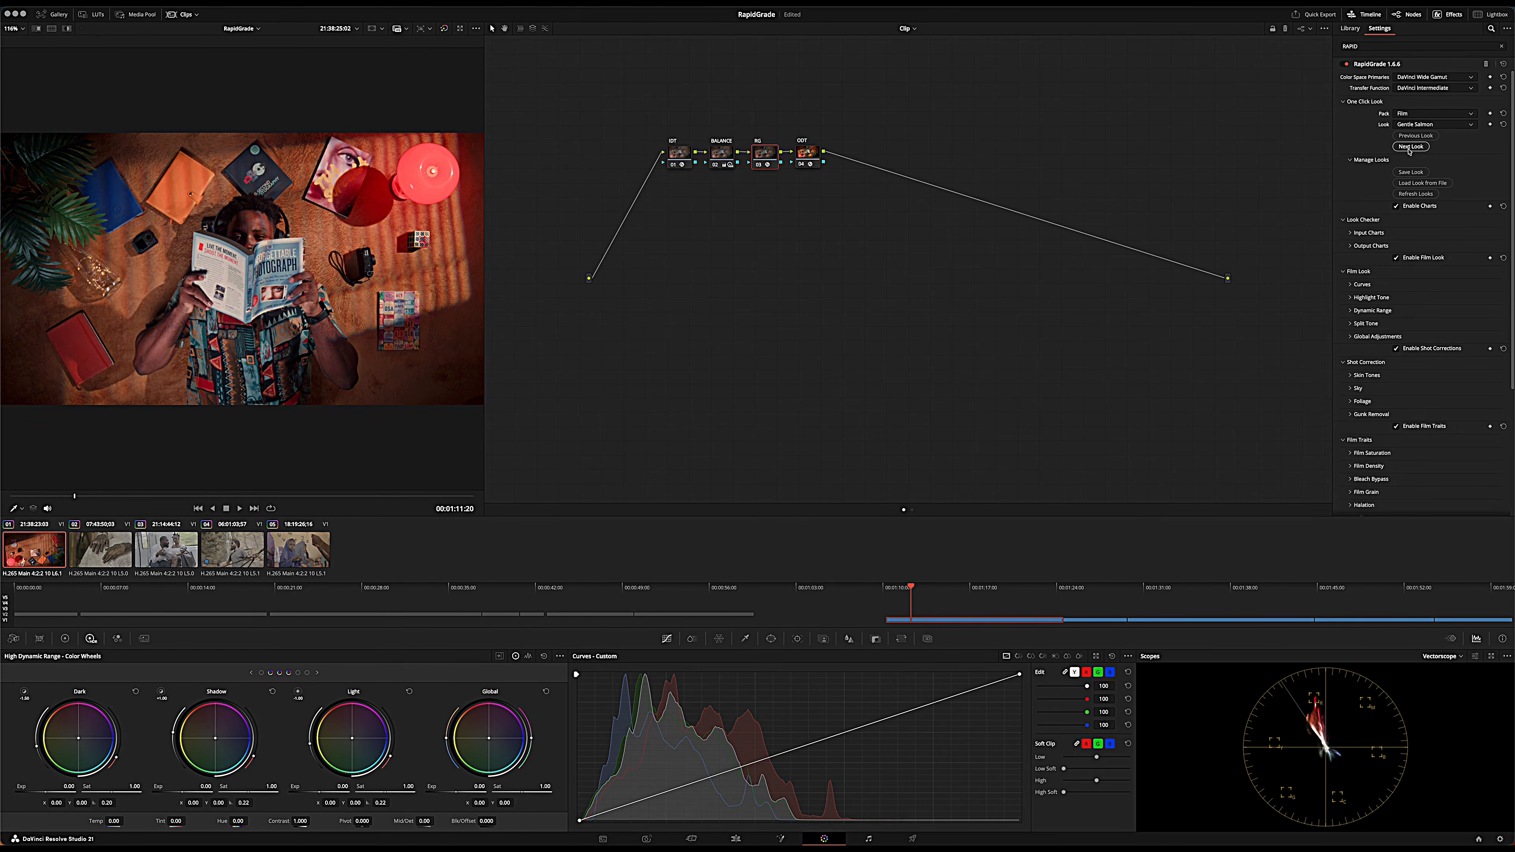
{"action": "left_click", "coordinate": [1410, 149]}
{"action": "left_click", "coordinate": [1416, 115]}
{"action": "left_click", "coordinate": [1415, 155]}
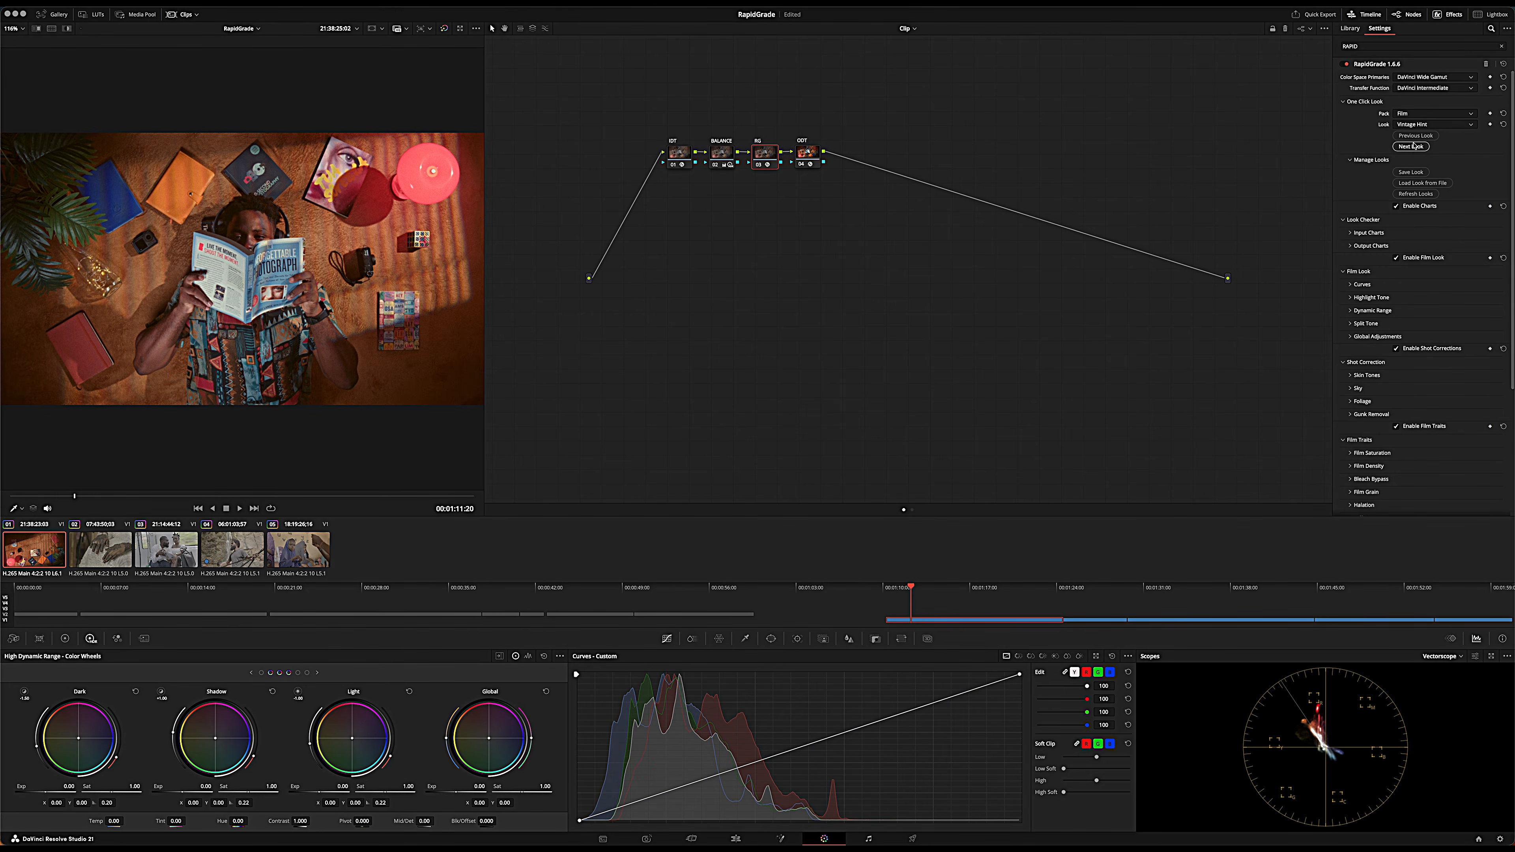
{"action": "left_click", "coordinate": [1412, 147]}
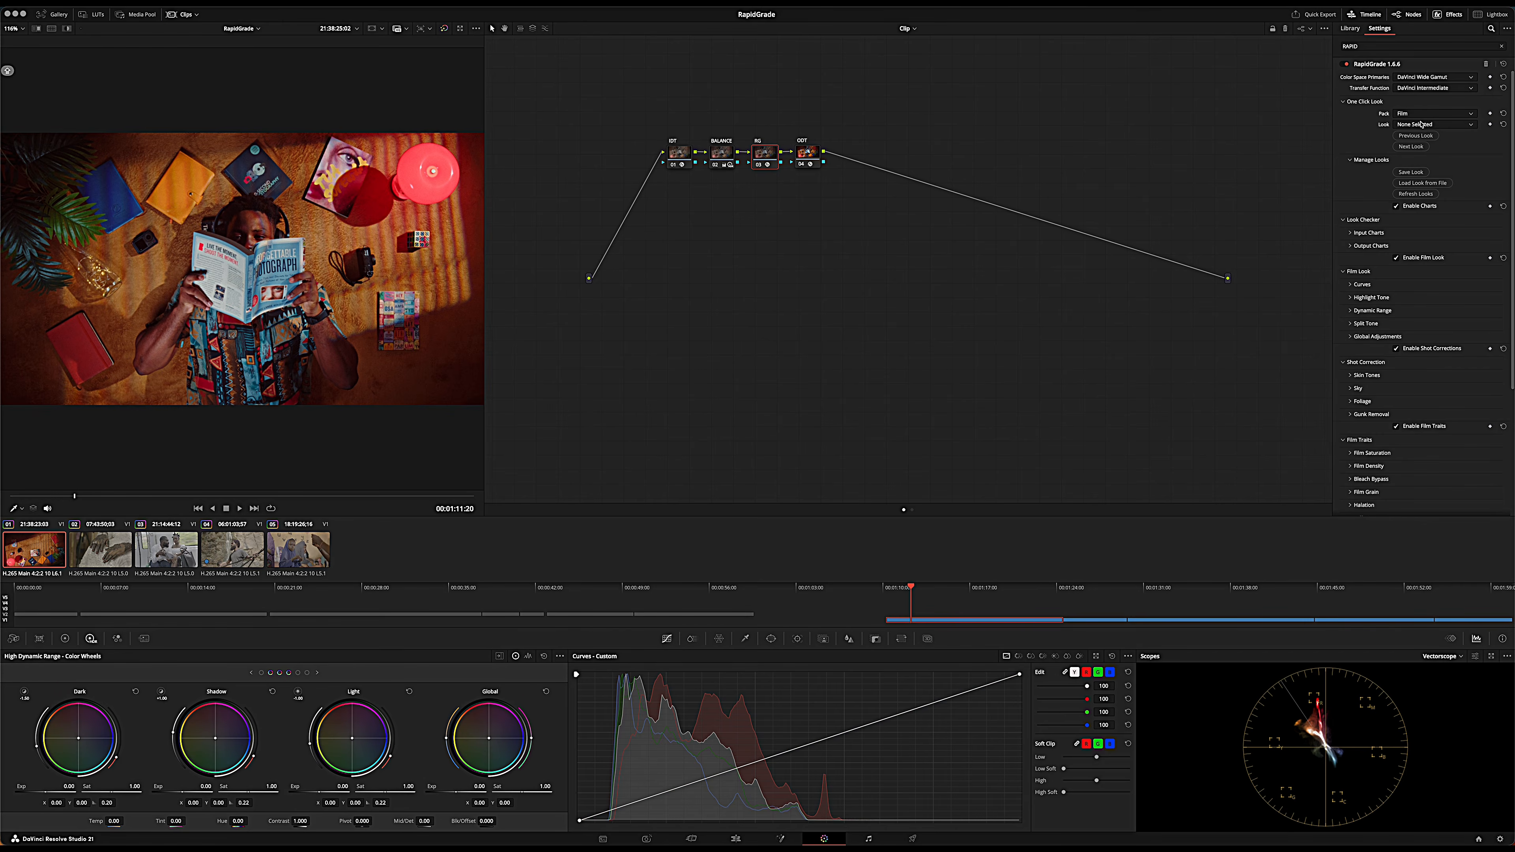
{"action": "left_click", "coordinate": [1421, 124]}
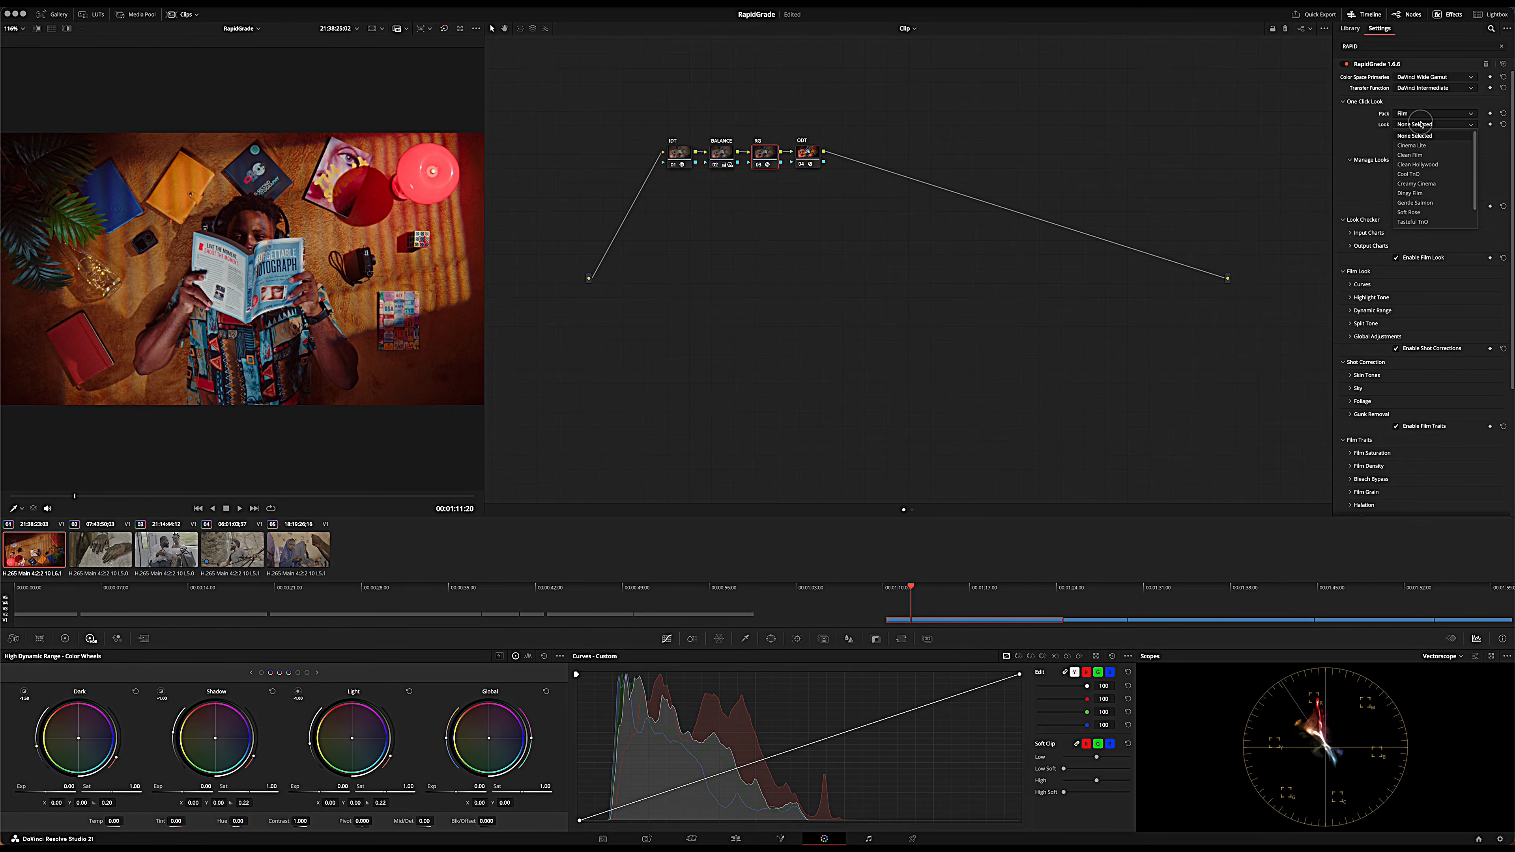
{"action": "left_click", "coordinate": [1414, 169]}
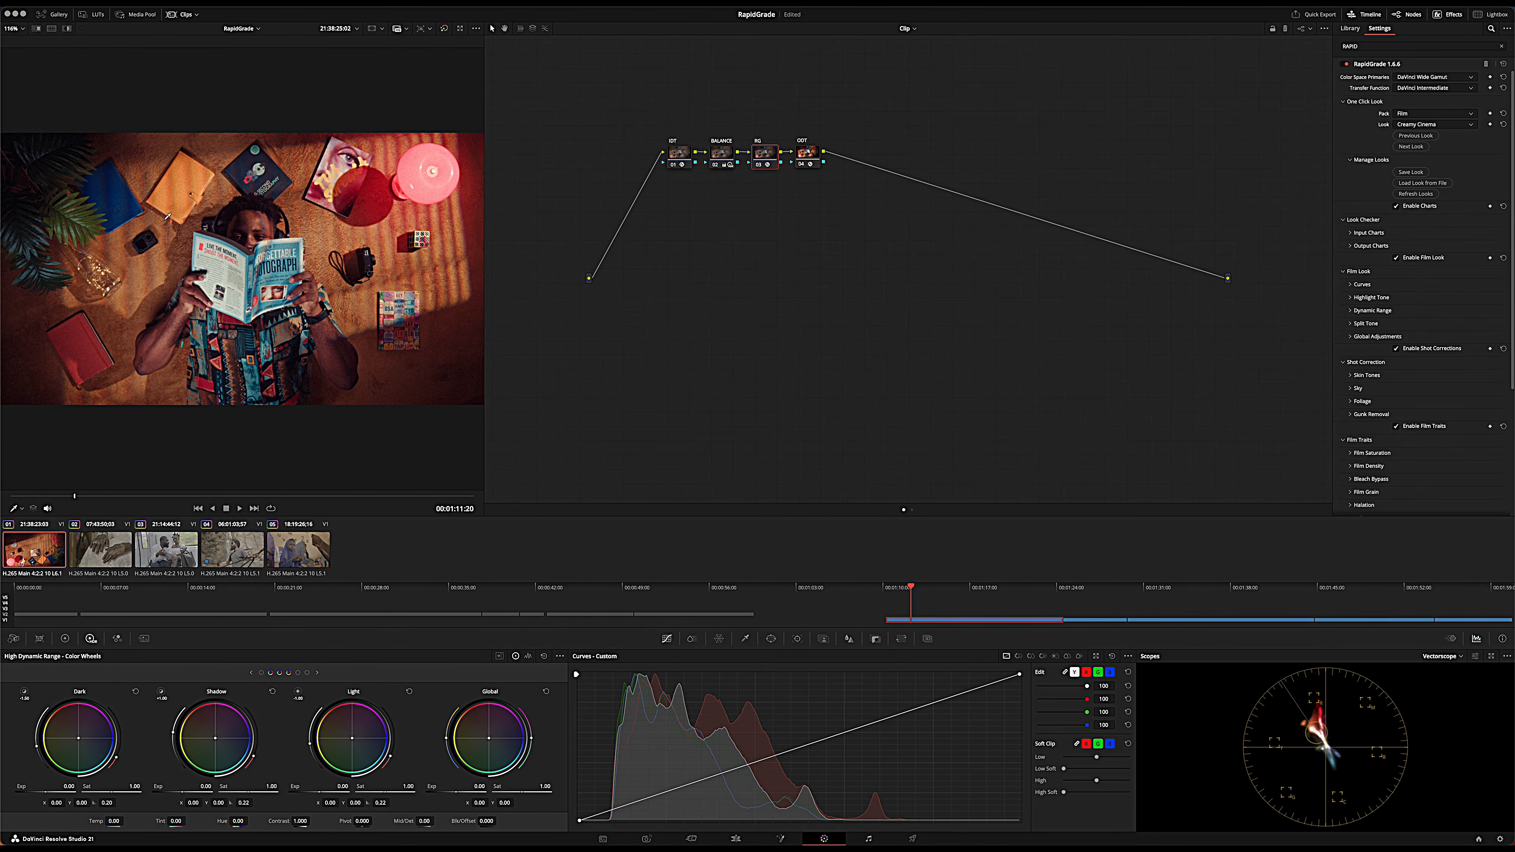
Set Red Density to 1.500 in RapidGrade's Film Density settings.
{"action": "scroll", "coordinate": [1389, 347], "scroll_direction": "down", "scroll_amount": 3}
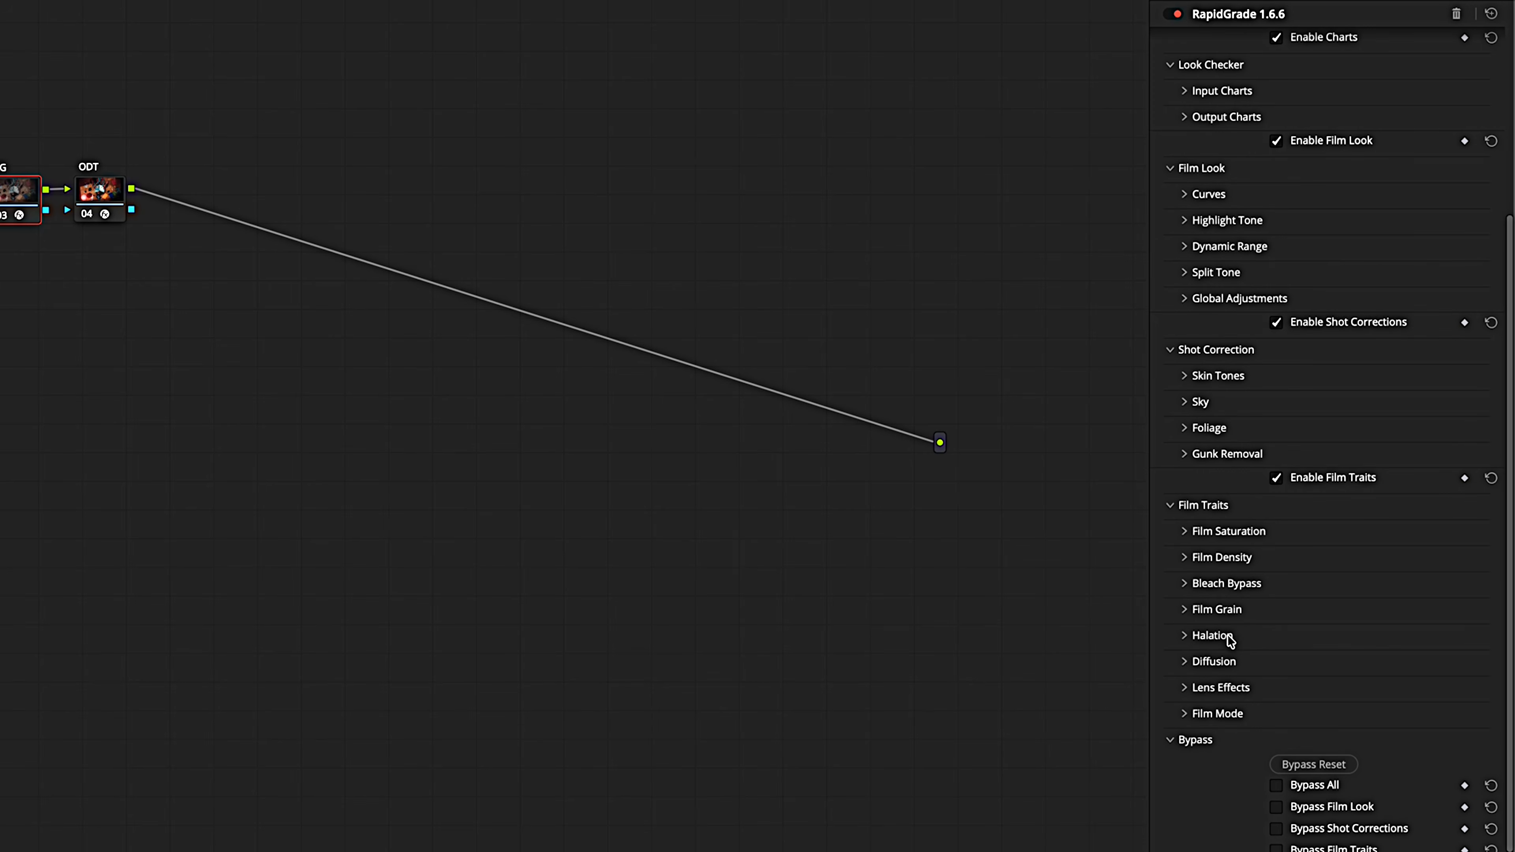
{"action": "left_click", "coordinate": [1187, 558]}
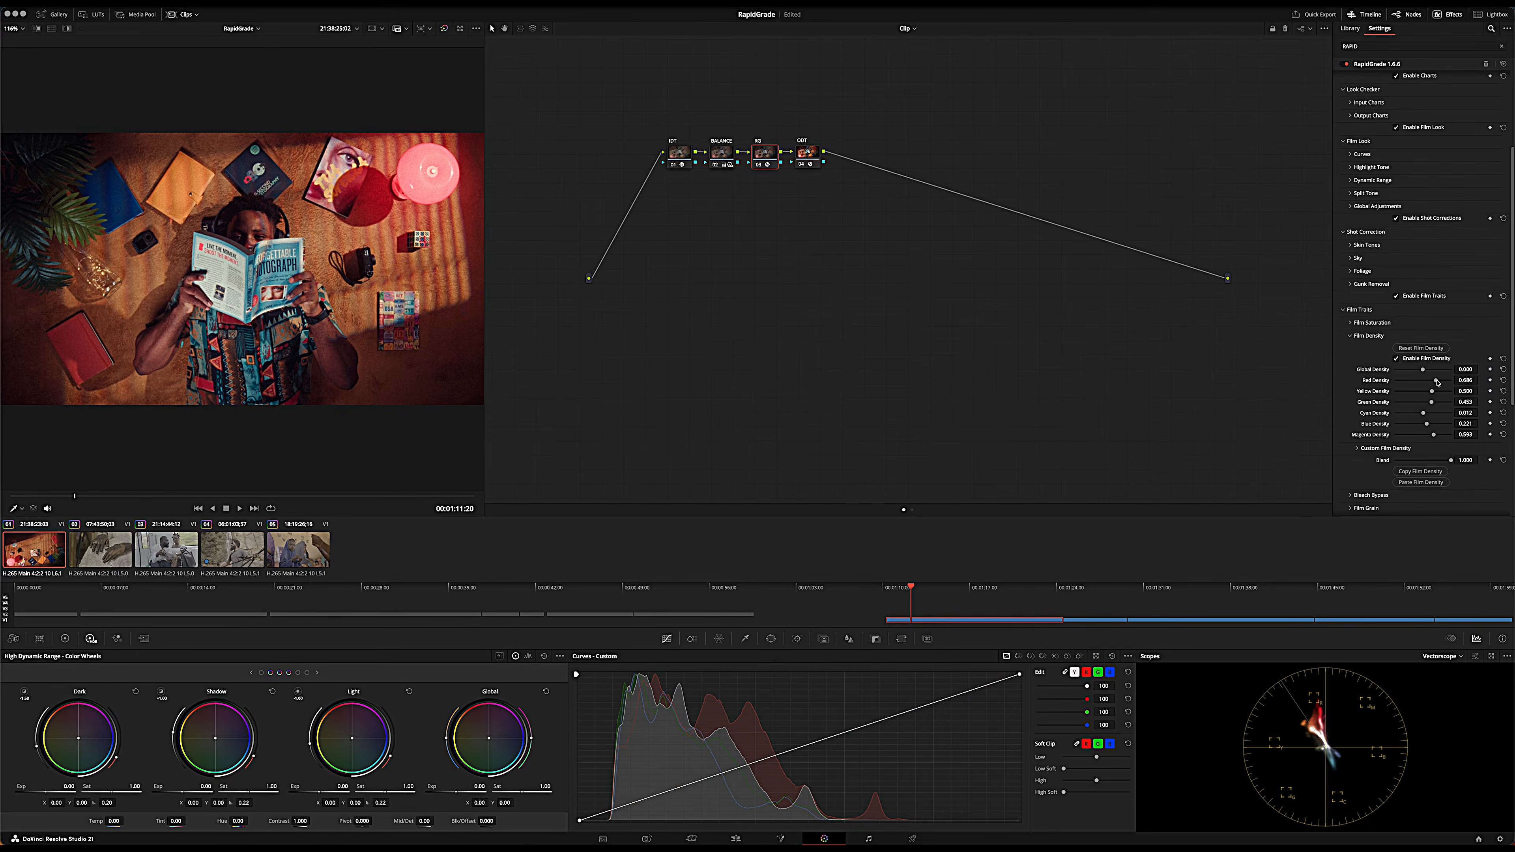
{"action": "left_click_drag", "start_coordinate": [1437, 383], "coordinate": [1490, 385]}
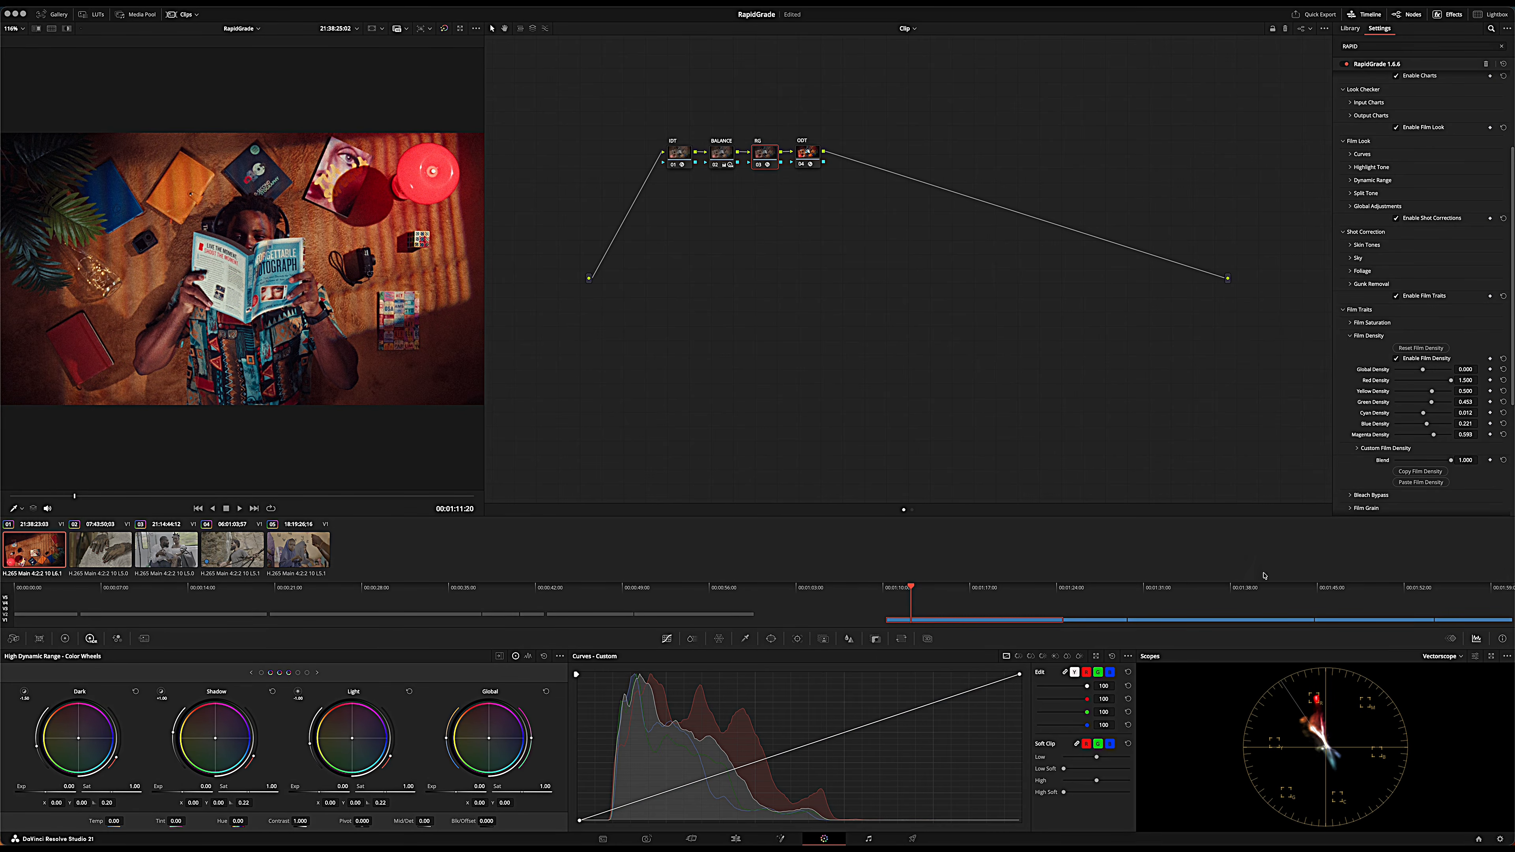
Change the Film Grain preset to 35 mm and collapse the Film Grain settings.
{"action": "scroll", "coordinate": [1387, 406], "scroll_direction": "down", "scroll_amount": 4}
{"action": "left_click", "coordinate": [1355, 406]}
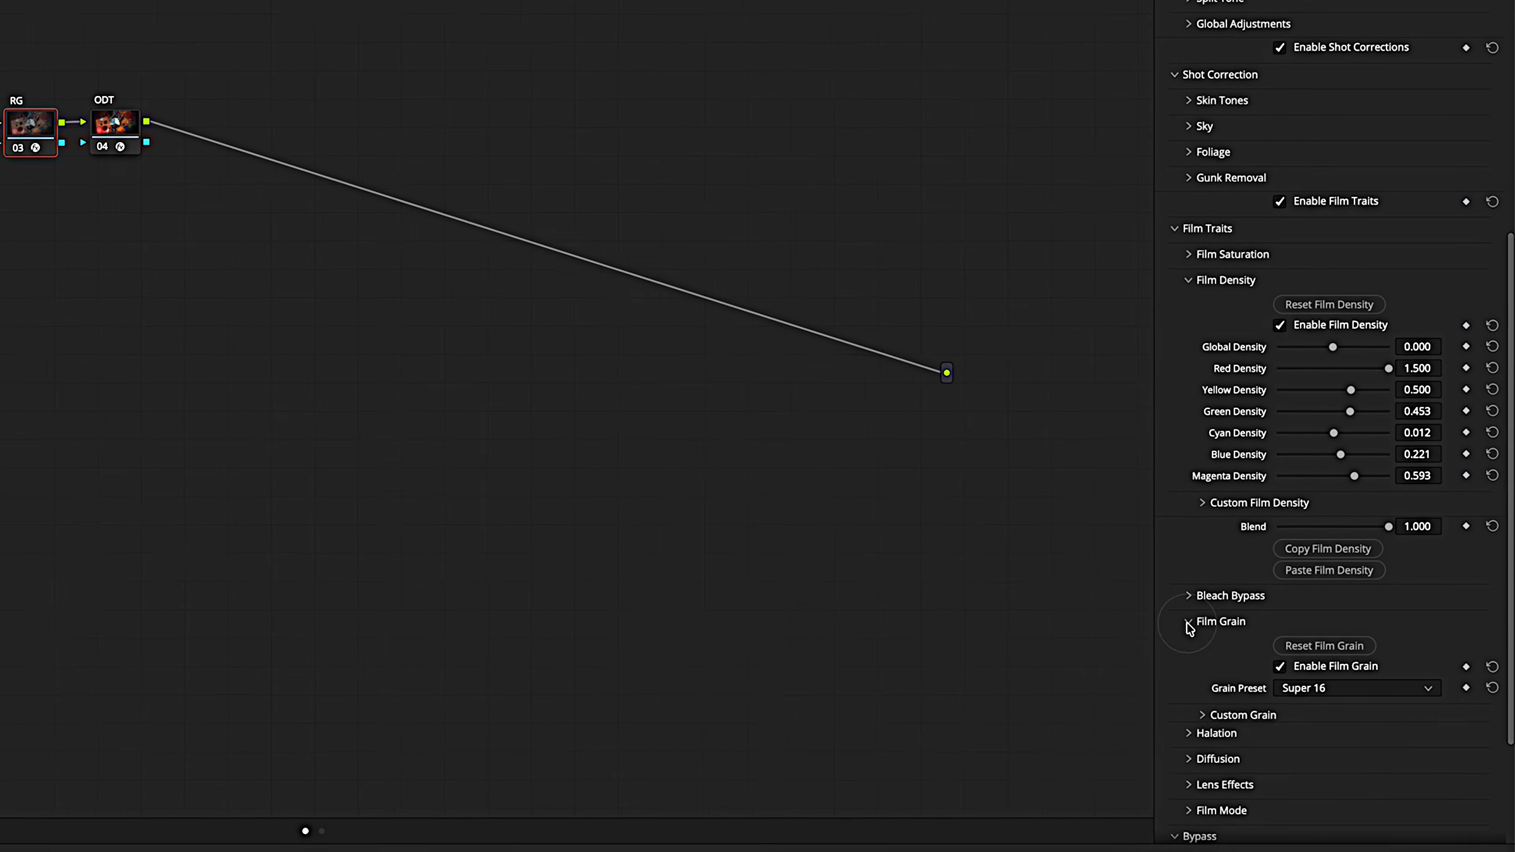
{"action": "left_click", "coordinate": [1309, 693]}
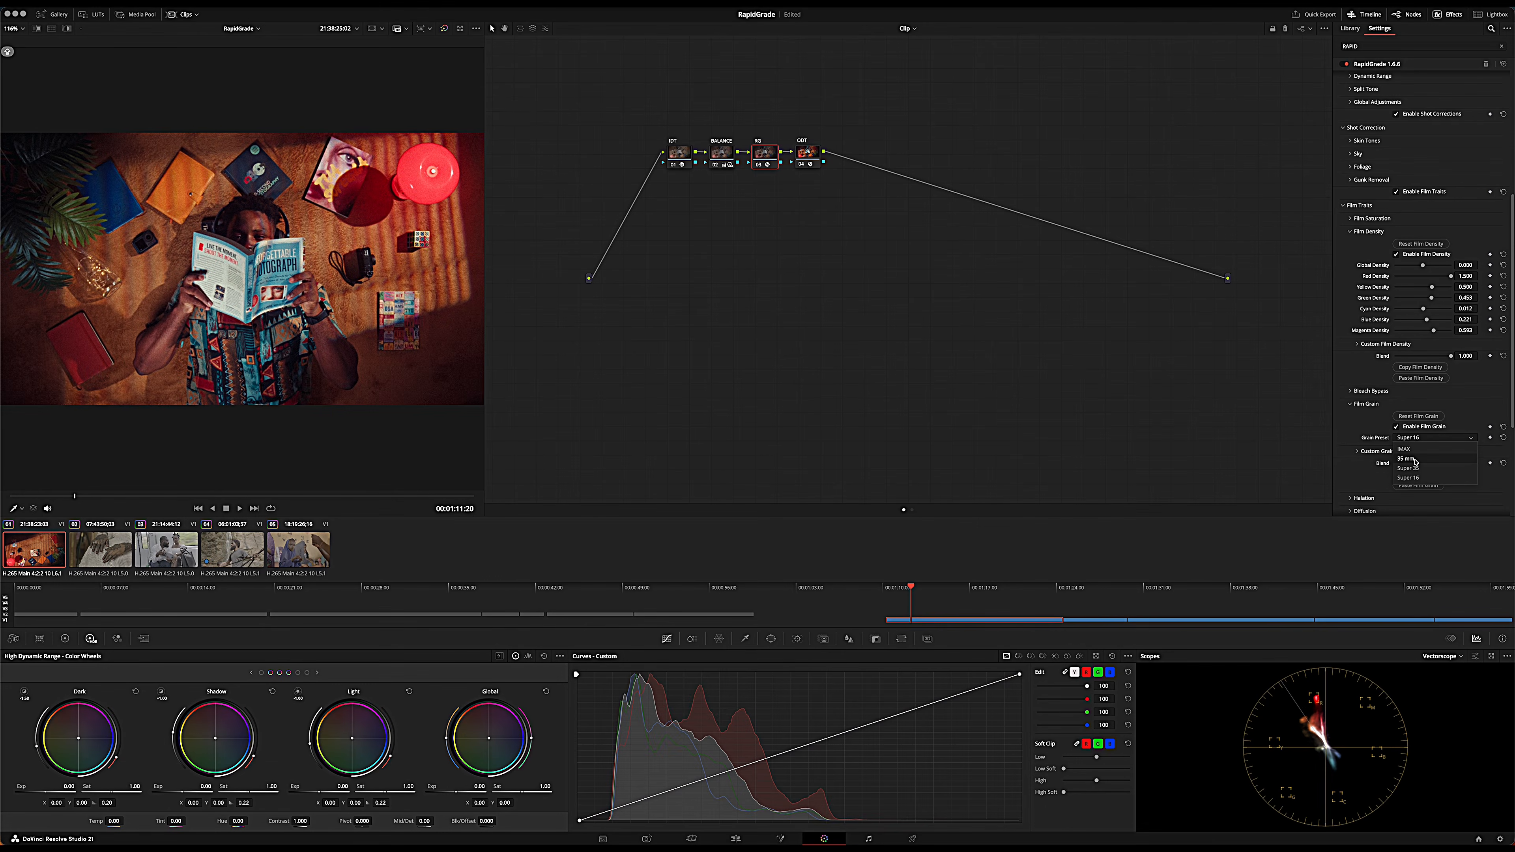
{"action": "left_click", "coordinate": [1407, 459]}
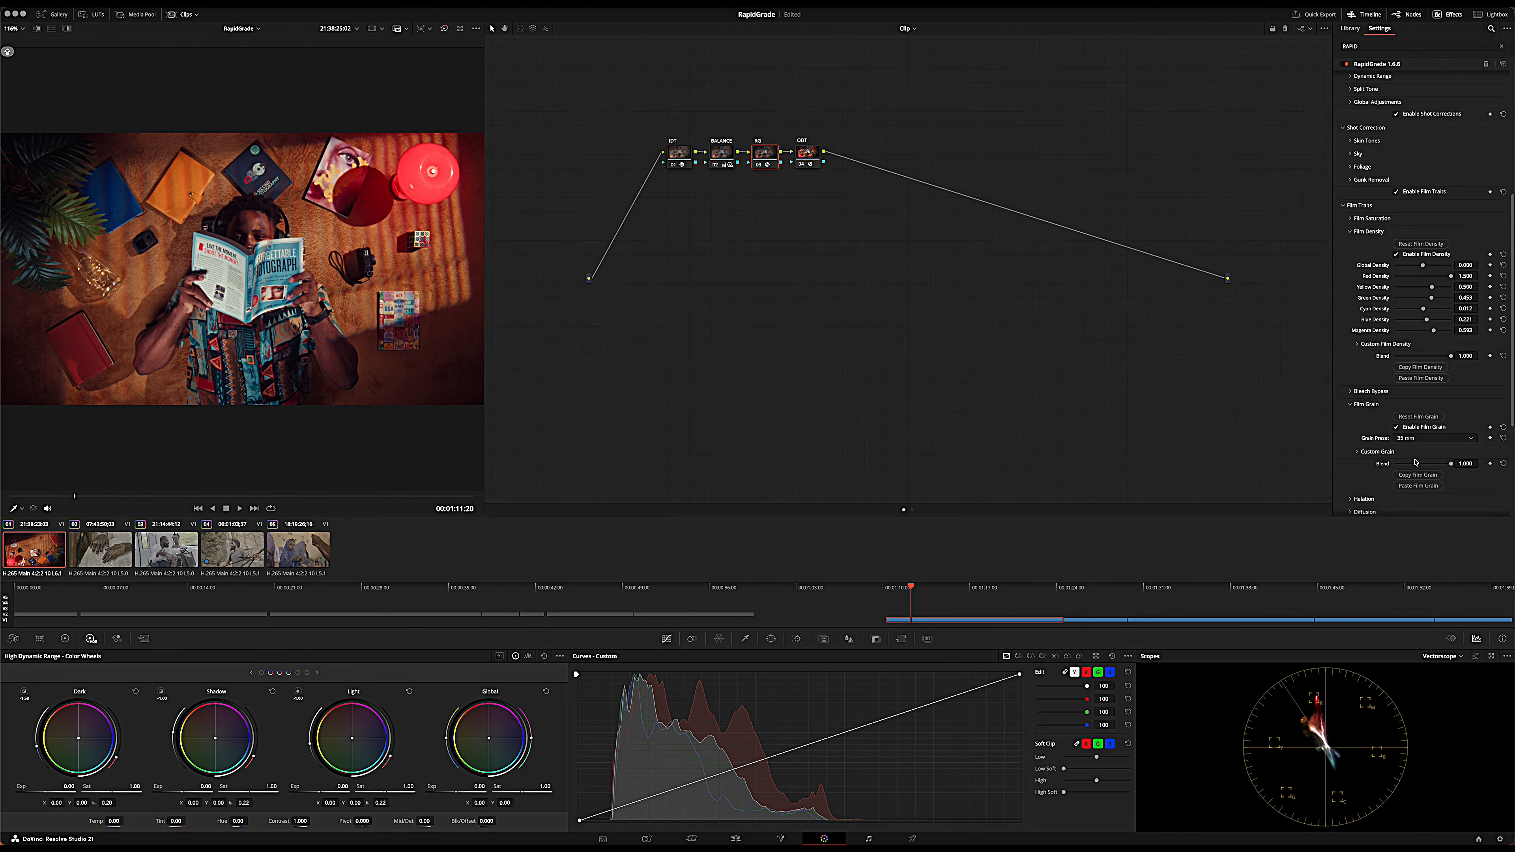
{"action": "left_click", "coordinate": [1366, 404]}
Set the Hollywood Black Magic diffusion strength to 1/4 and collapse the Diffusion settings.
{"action": "left_click", "coordinate": [1365, 431]}
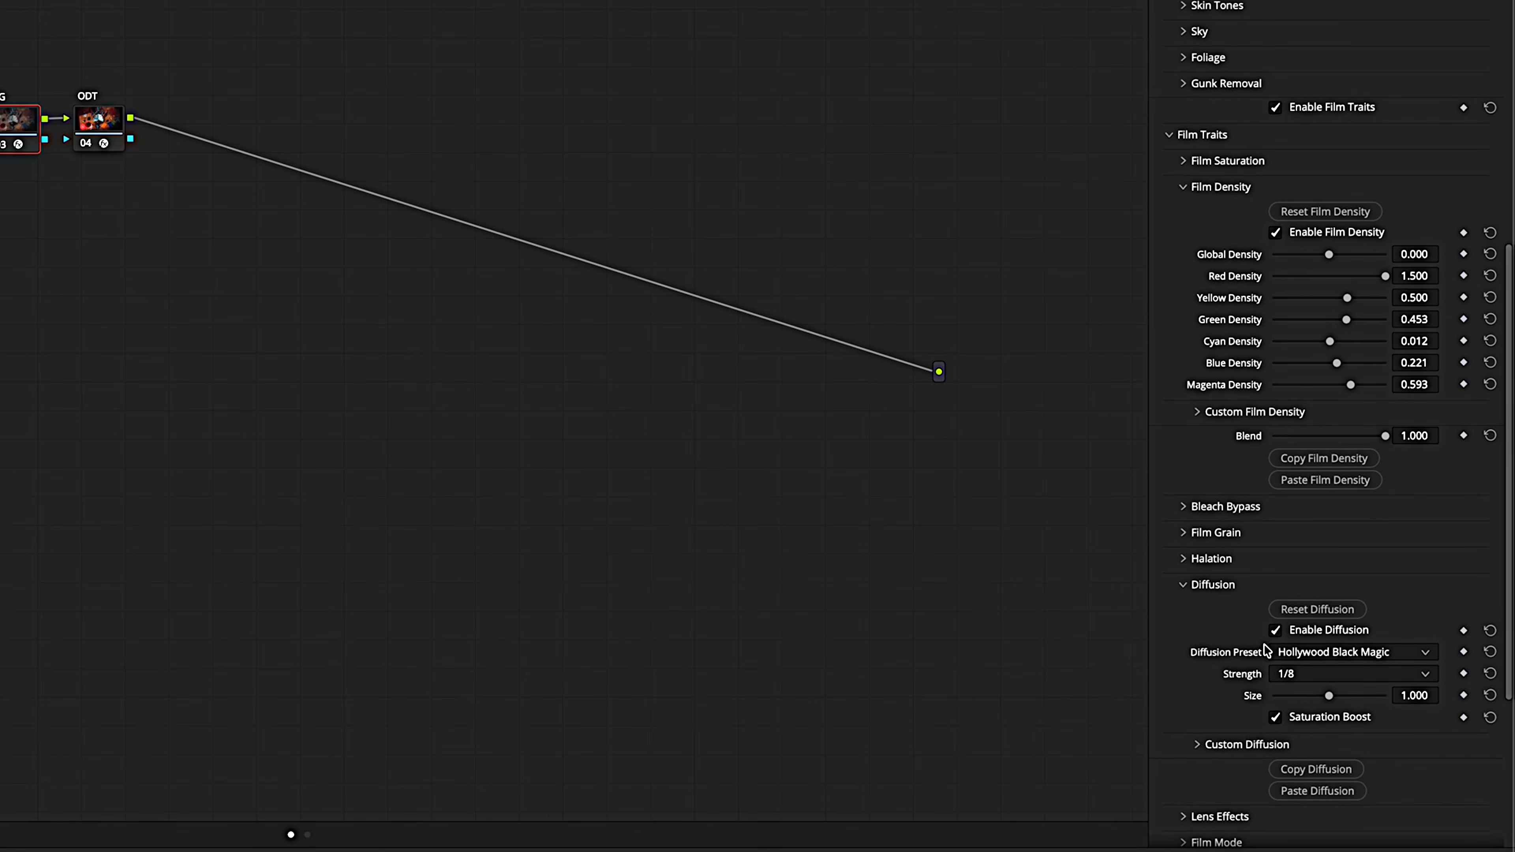
{"action": "left_click", "coordinate": [1295, 674]}
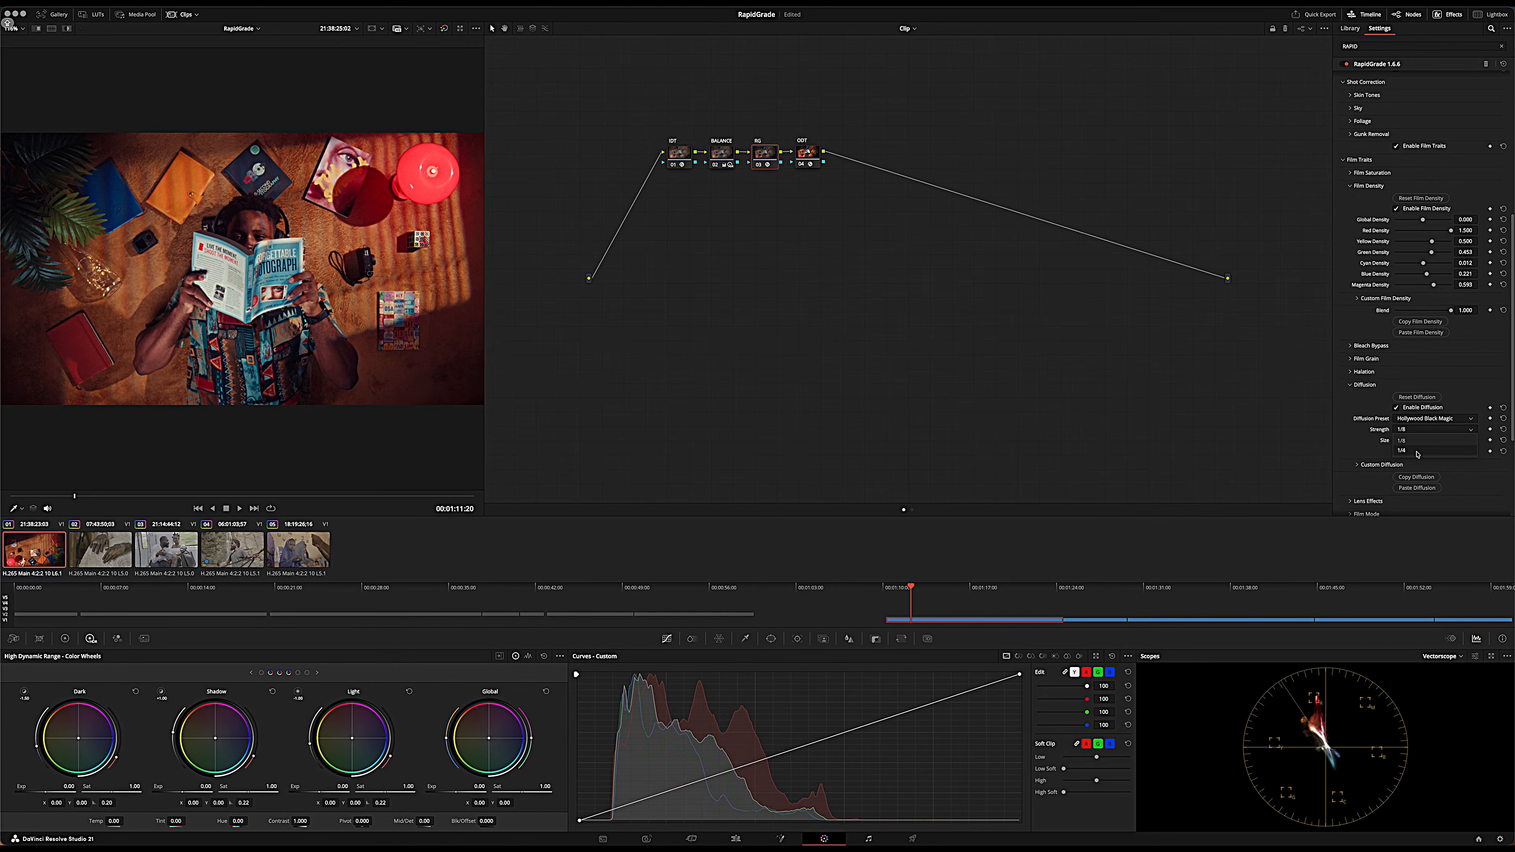
{"action": "left_click", "coordinate": [1418, 452]}
{"action": "left_click", "coordinate": [1352, 385]}
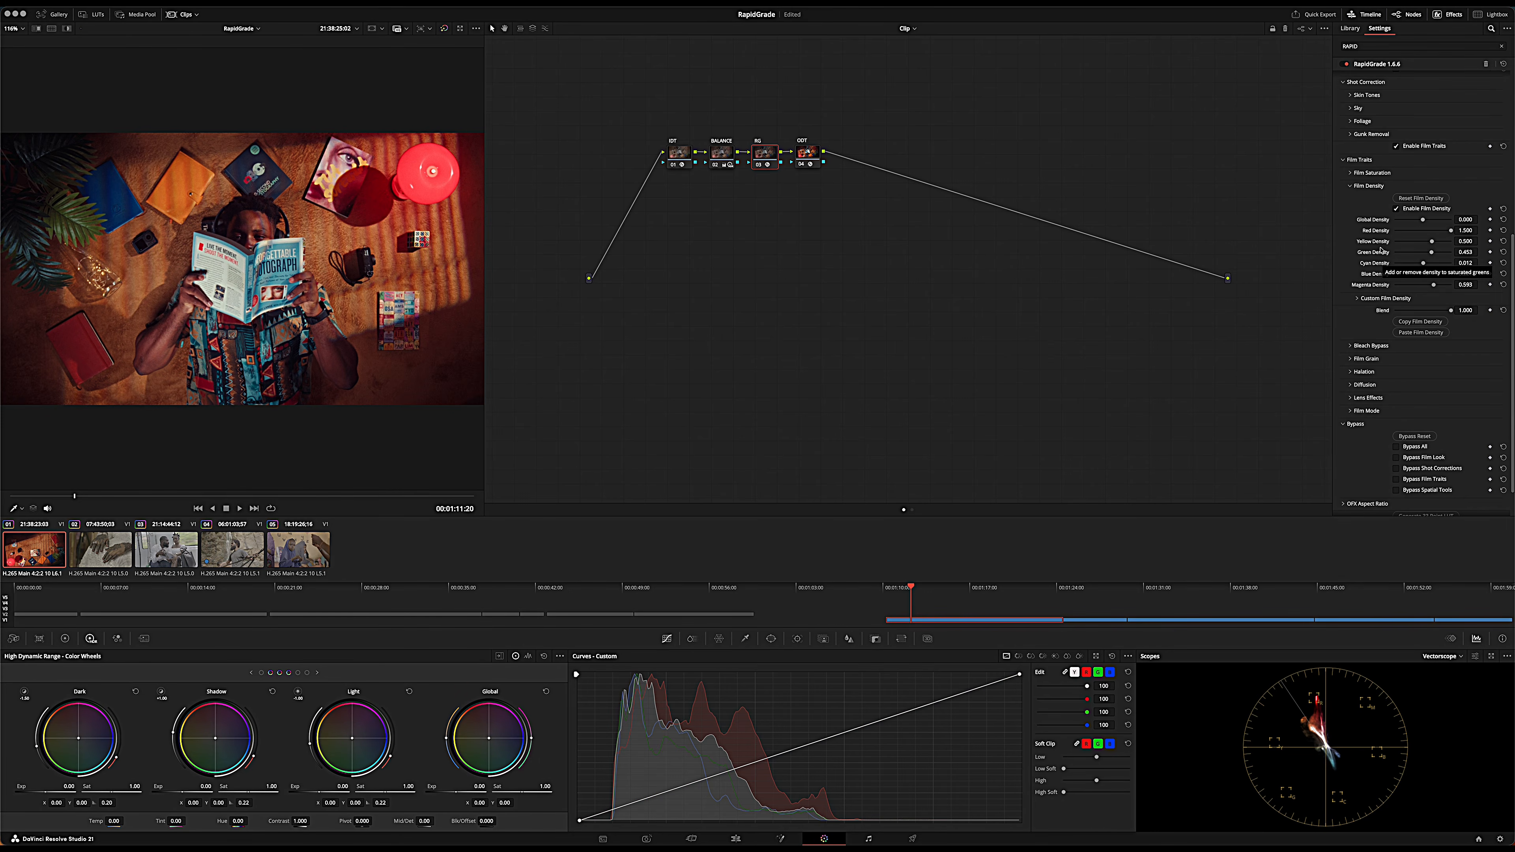
Adjust the Skin Tones correction to Rosy Skin 0.000, Radiant Skin 0.153 and Rotate Skin about 6.9.
{"action": "left_click", "coordinate": [1362, 186]}
{"action": "scroll", "coordinate": [1355, 135], "scroll_direction": "up", "scroll_amount": 4}
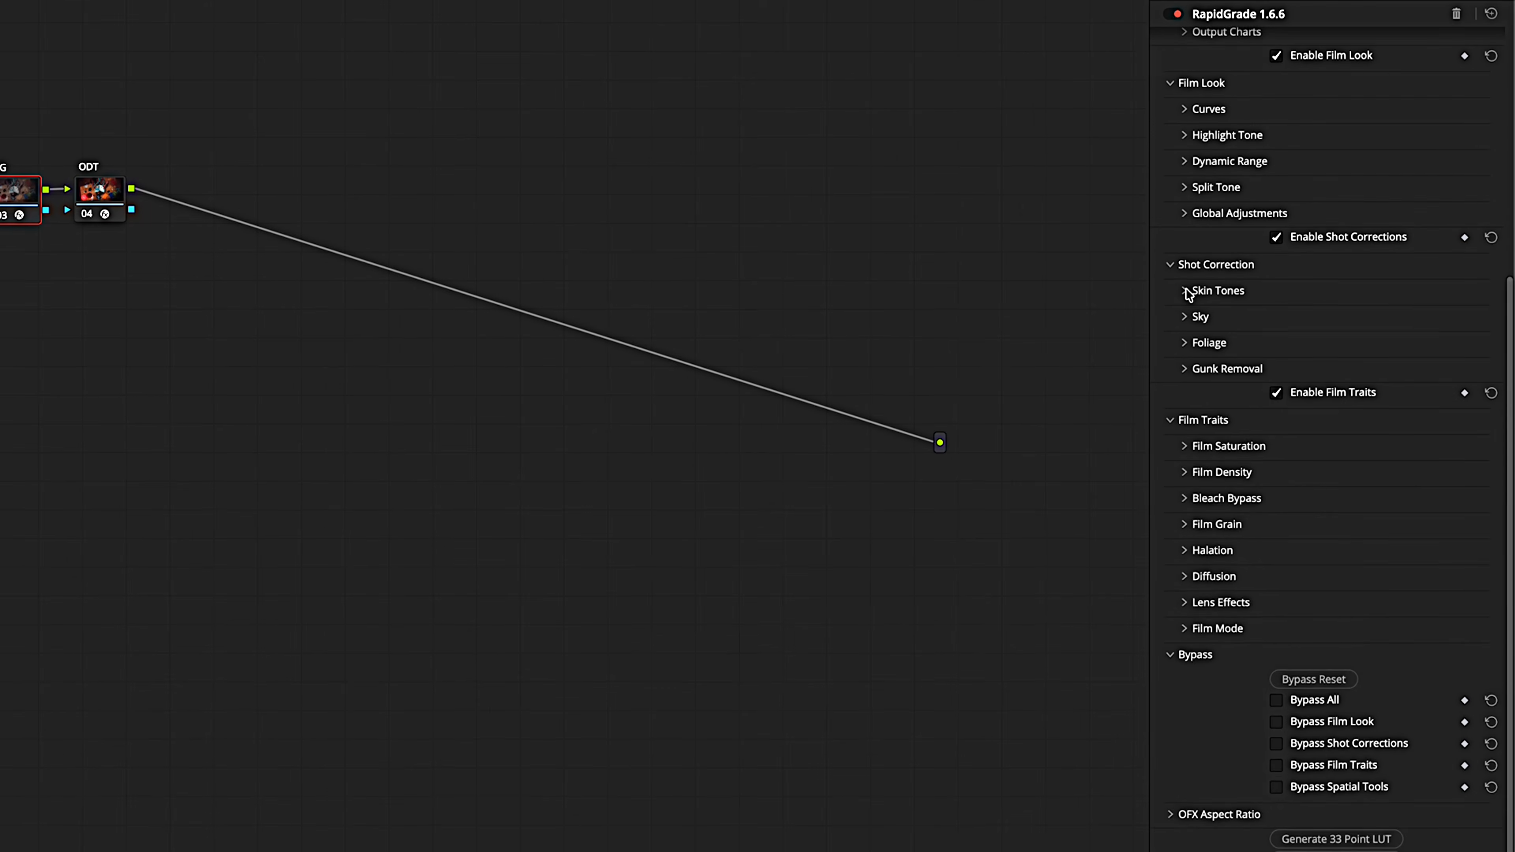
{"action": "left_click", "coordinate": [1351, 202]}
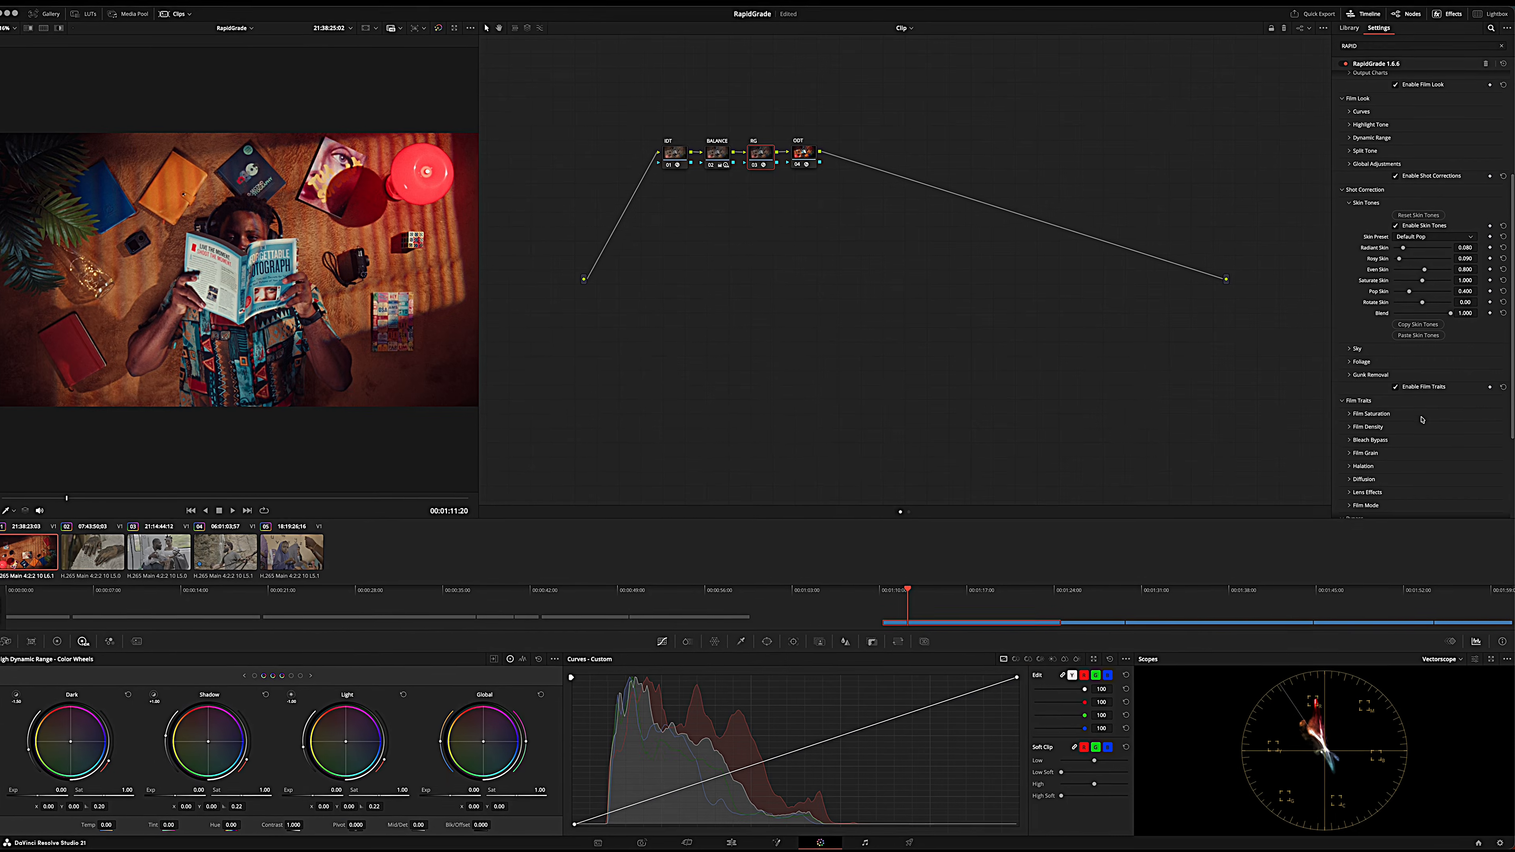
{"action": "left_click_drag", "start_coordinate": [1402, 261], "coordinate": [1339, 277]}
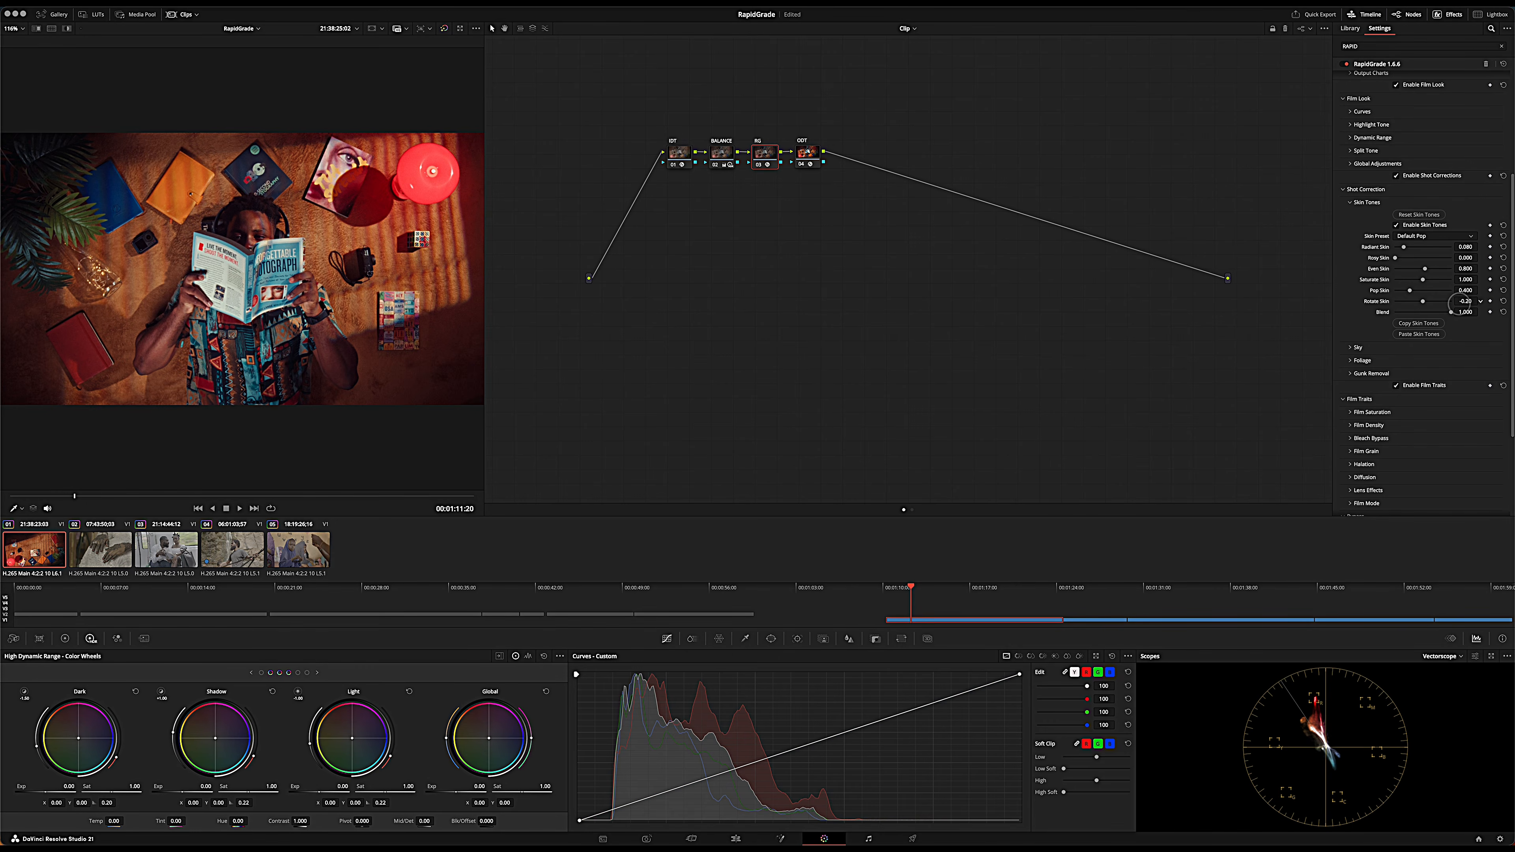
{"action": "left_click_drag", "start_coordinate": [1424, 303], "coordinate": [1423, 306]}
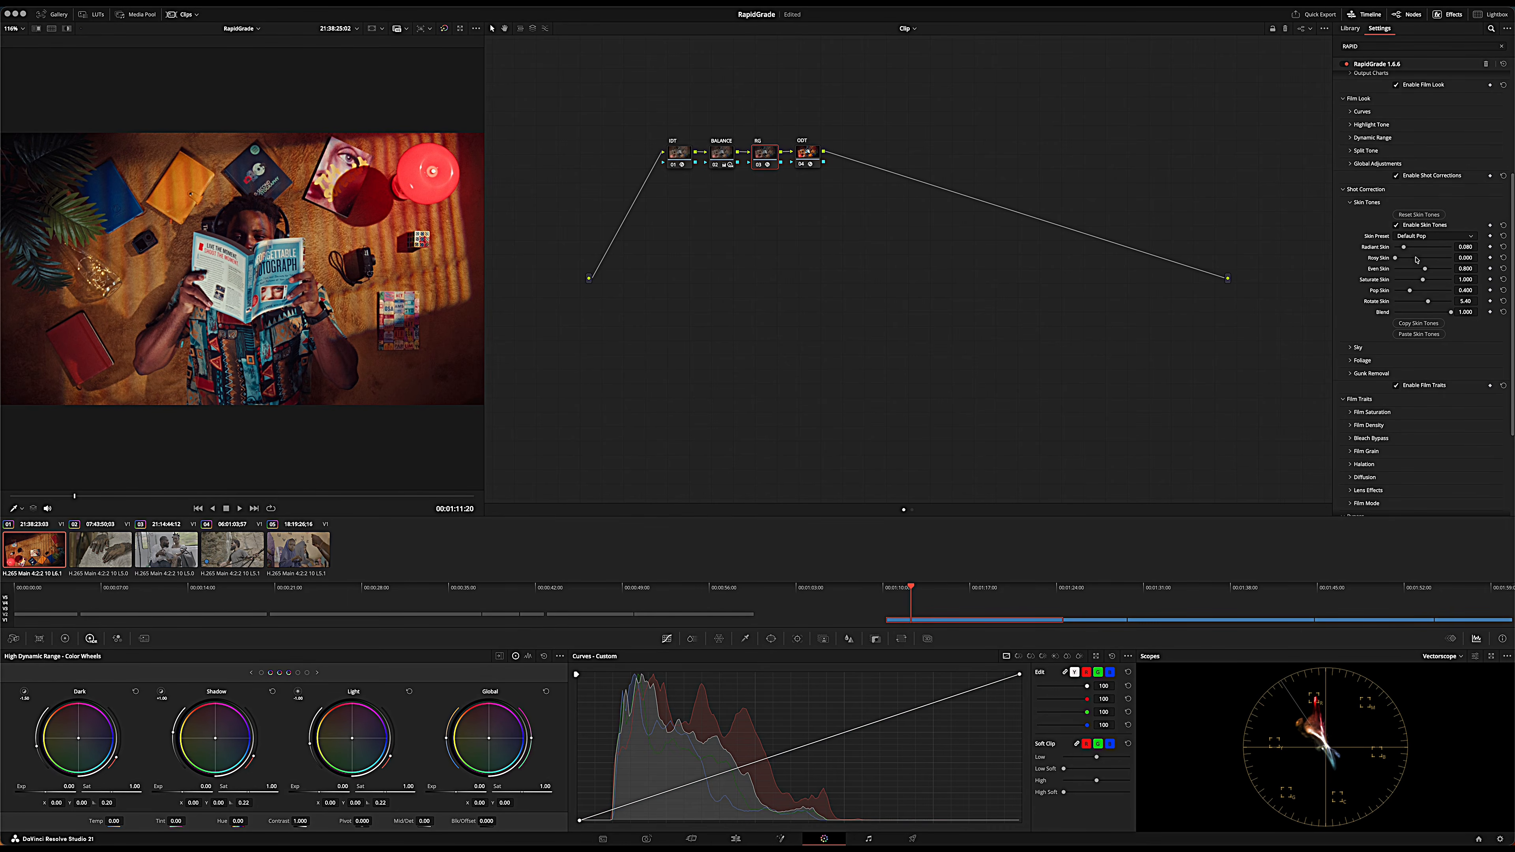
{"action": "left_click_drag", "start_coordinate": [1466, 250], "coordinate": [1508, 250]}
{"action": "left_click_drag", "start_coordinate": [1466, 301], "coordinate": [1485, 301]}
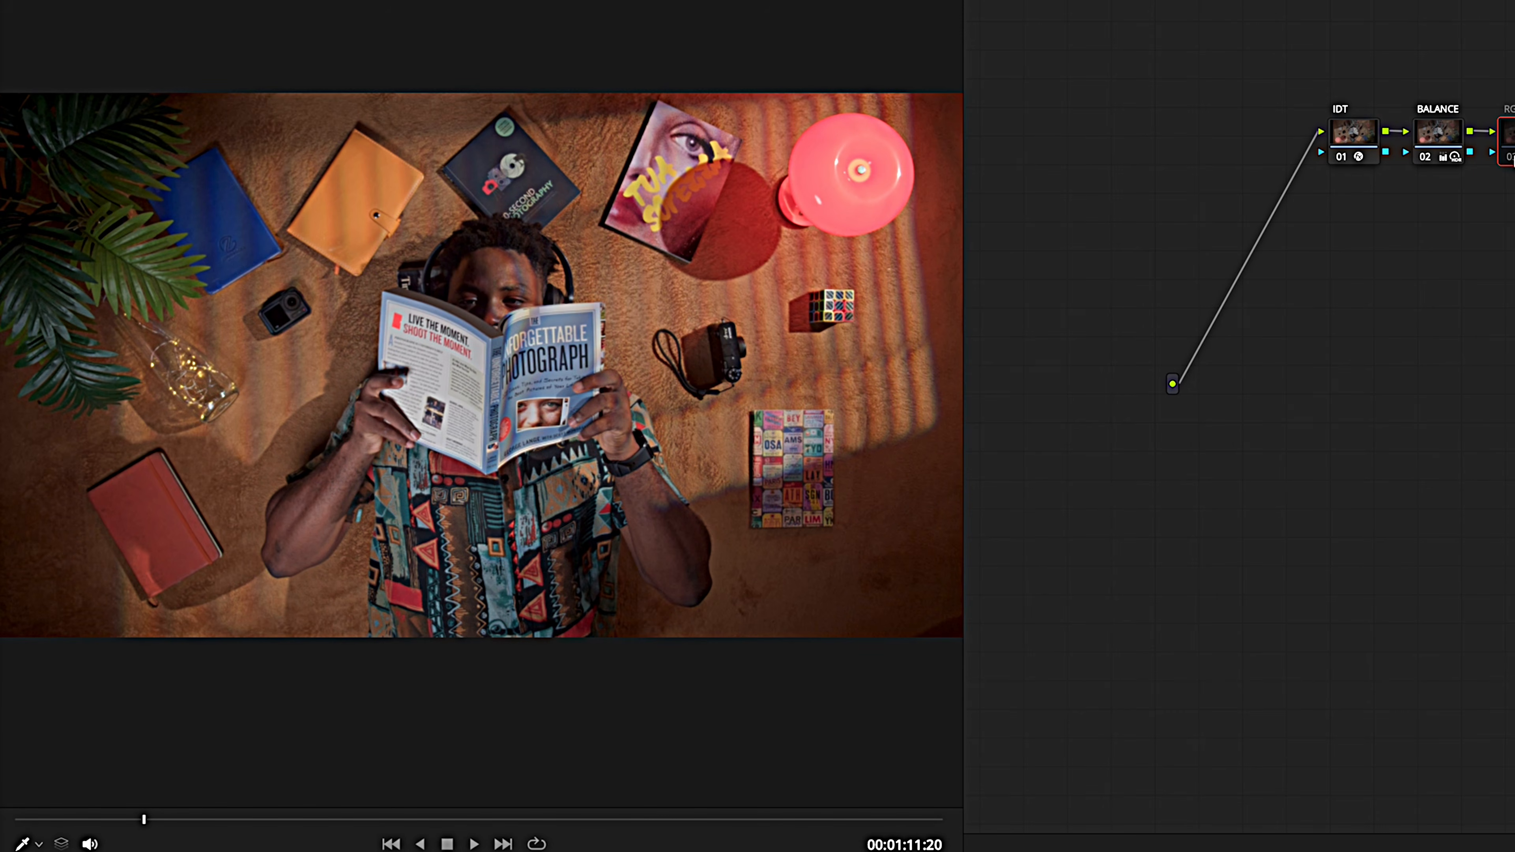
Toggle the RG node off and on to compare the shot before and after the RapidGrade look.
{"action": "left_click", "coordinate": [1510, 160]}
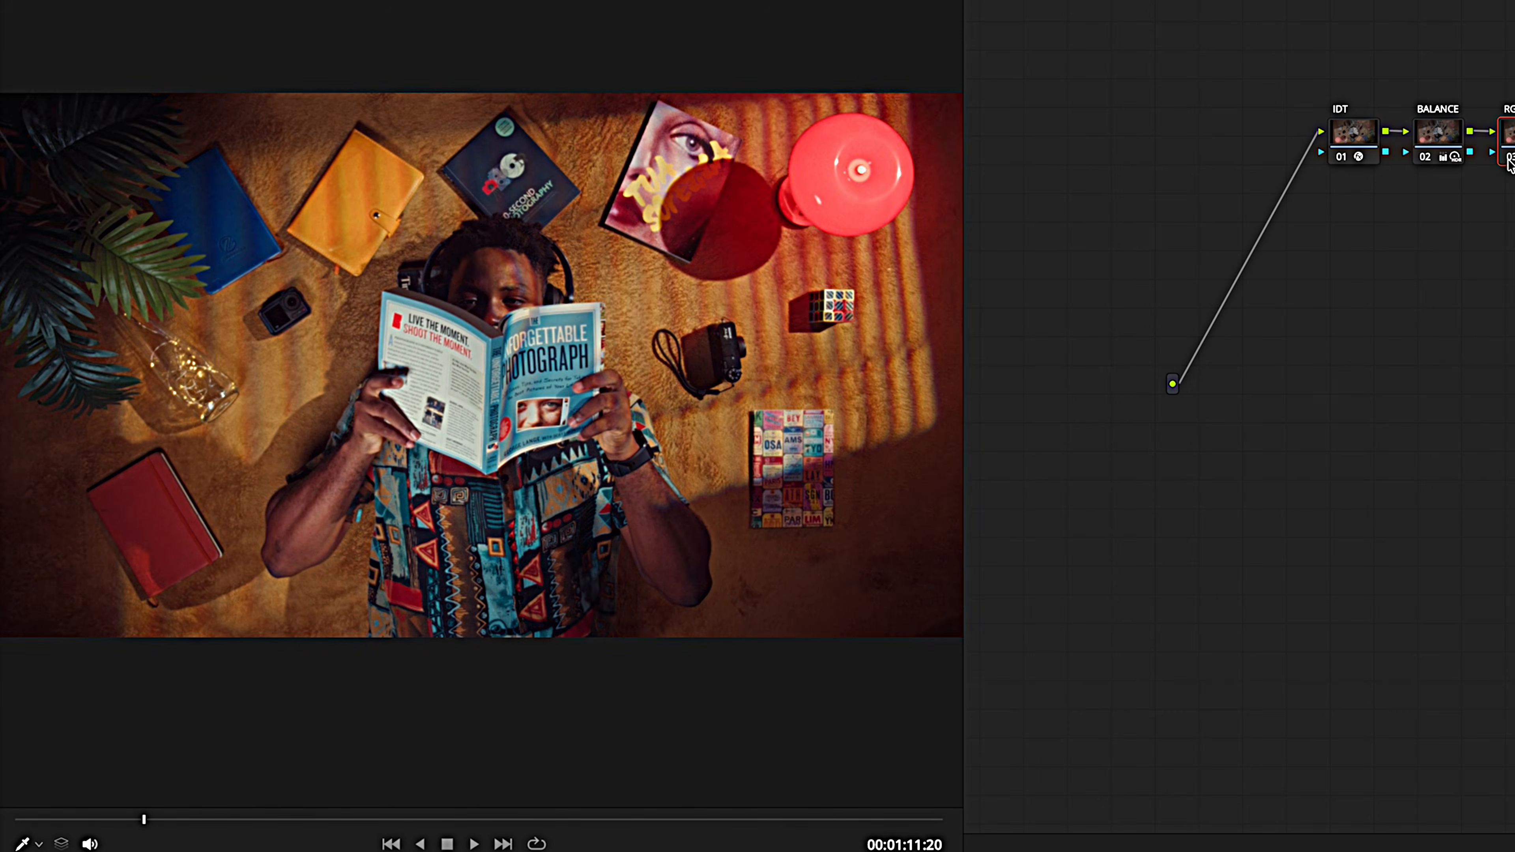
{"action": "left_click", "coordinate": [1510, 159]}
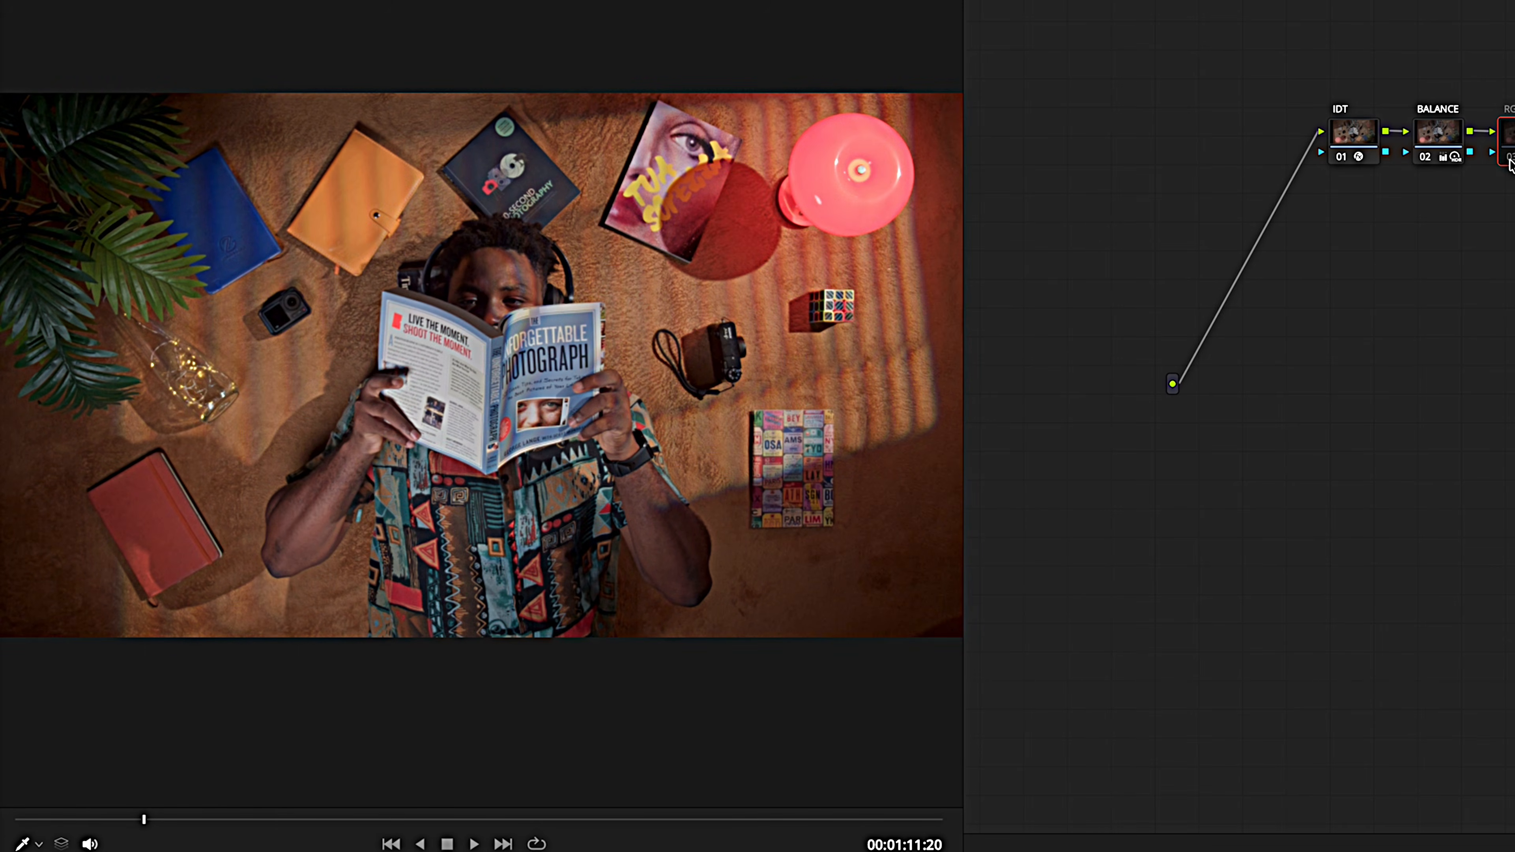
{"action": "left_click", "coordinate": [1509, 160]}
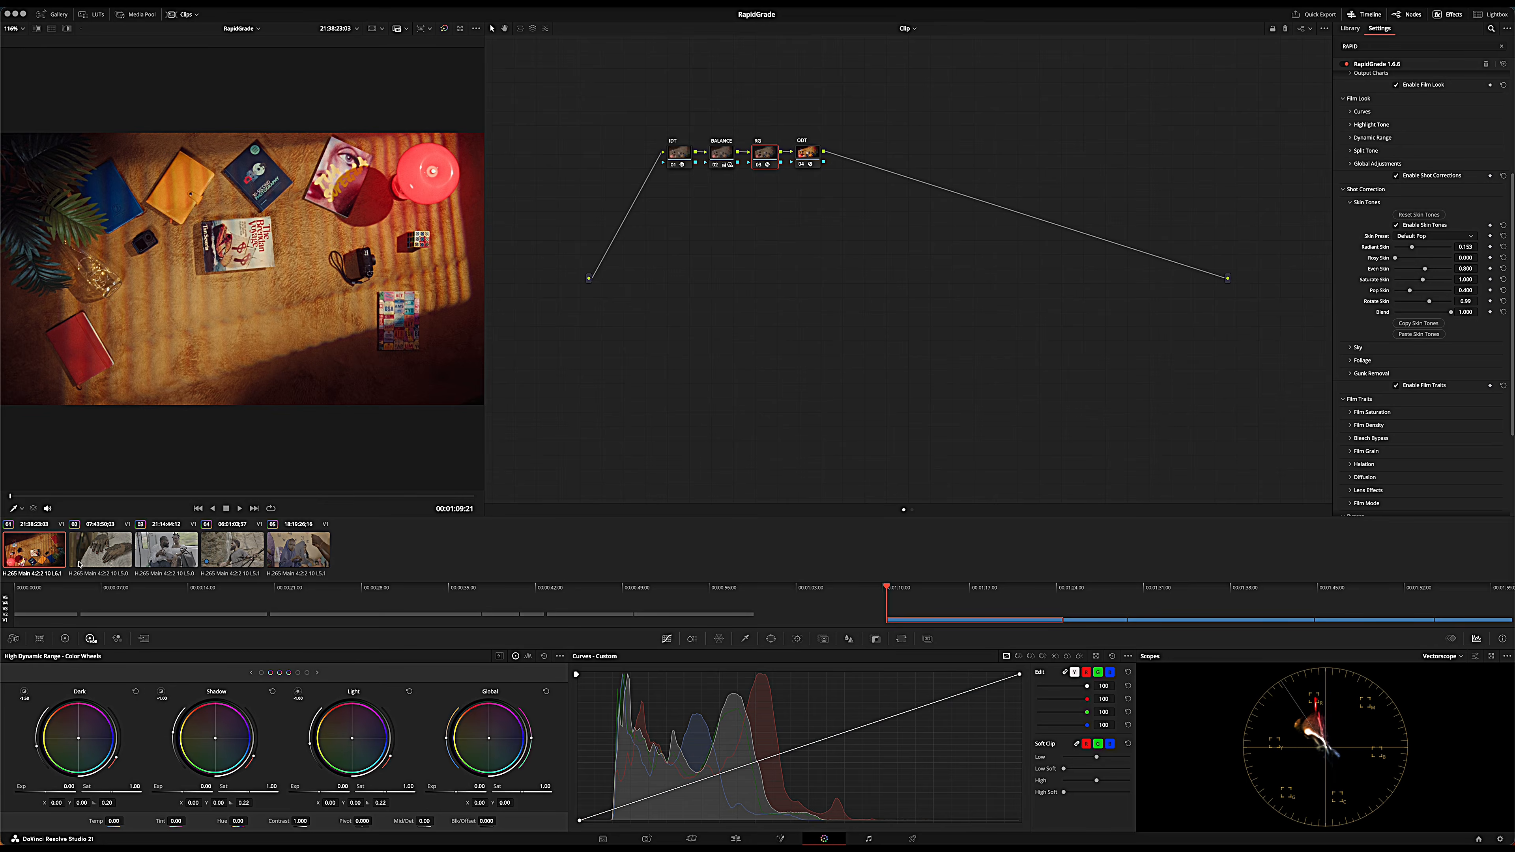
Open the second clip, the hennaed hands shot, and build a chain of four serial nodes.
{"action": "left_click", "coordinate": [98, 551]}
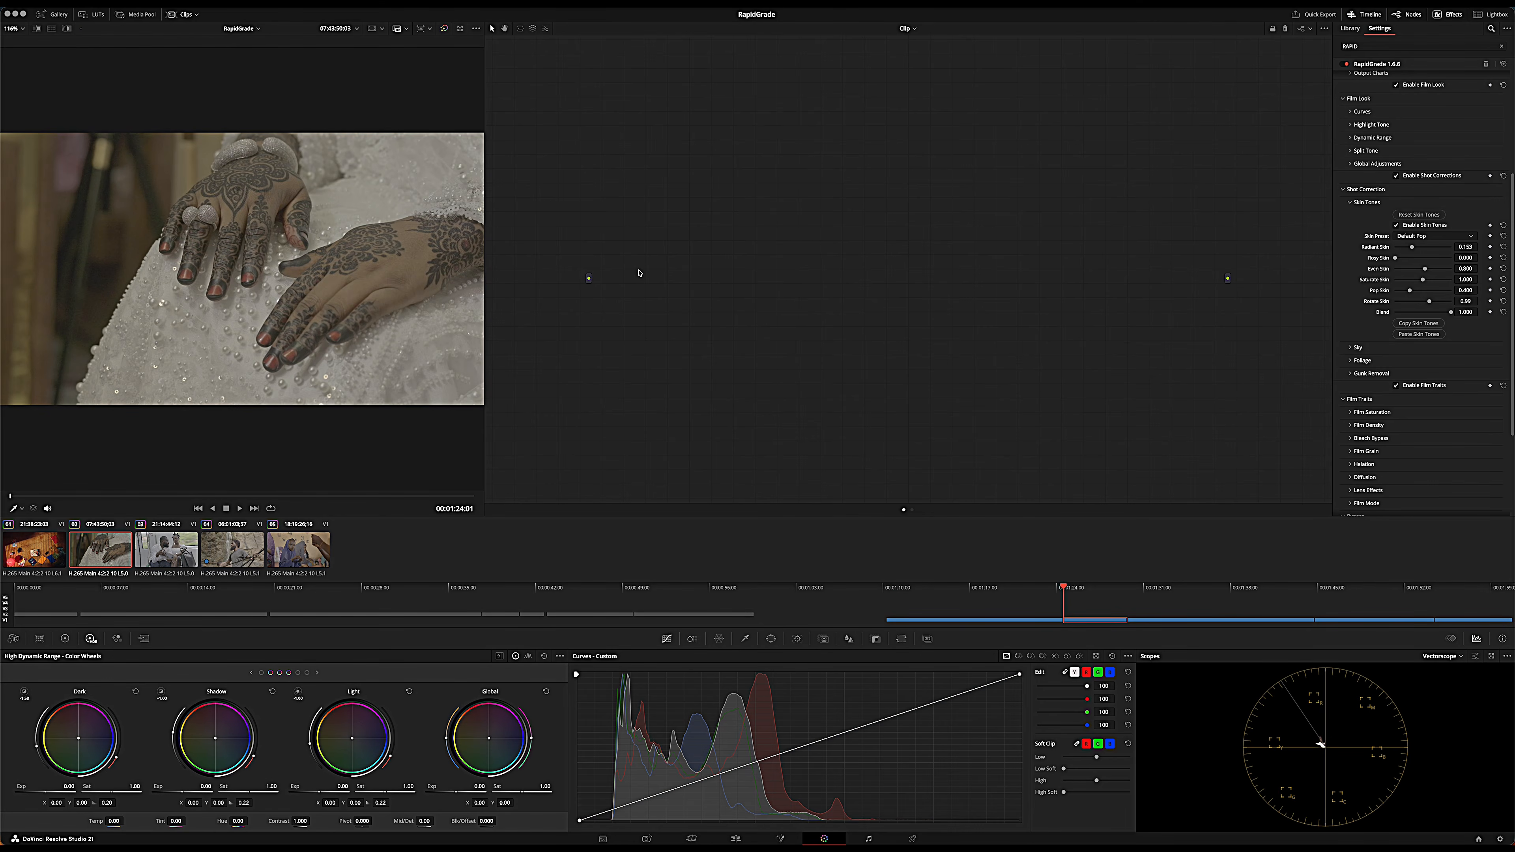
{"action": "key", "text": "alt+s"}
{"action": "key", "text": "alt+s"}
{"action": "key", "text": "alt+s"}
{"action": "key", "text": "alt+s"}
Label the four nodes in order as IDT, BALANCE, RG and ODT.
{"action": "double_click", "coordinate": [680, 155]}
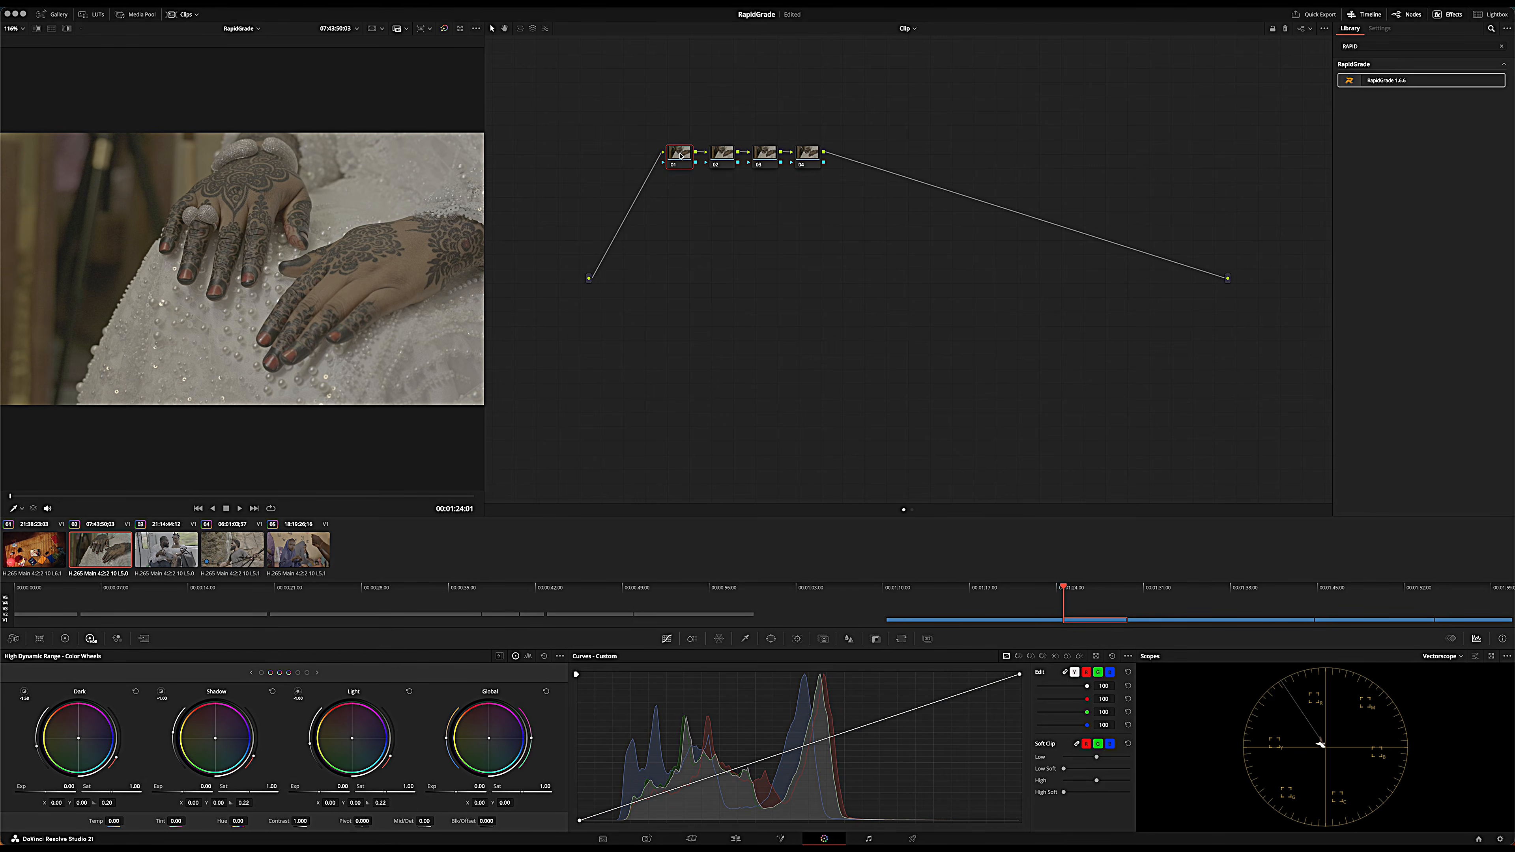
{"action": "type", "text": "ID"}
{"action": "left_click", "coordinate": [813, 157]}
{"action": "key", "text": "Return"}
{"action": "left_click", "coordinate": [725, 157]}
{"action": "type", "text": "BALANCE"}
{"action": "key", "text": "Return"}
{"action": "left_click", "coordinate": [767, 157]}
{"action": "type", "text": "R"}
Apply a Color Space Transform effect to both the IDT node and the ODT node.
{"action": "left_click", "coordinate": [679, 157]}
{"action": "left_click", "coordinate": [1360, 48]}
{"action": "left_click", "coordinate": [1501, 46]}
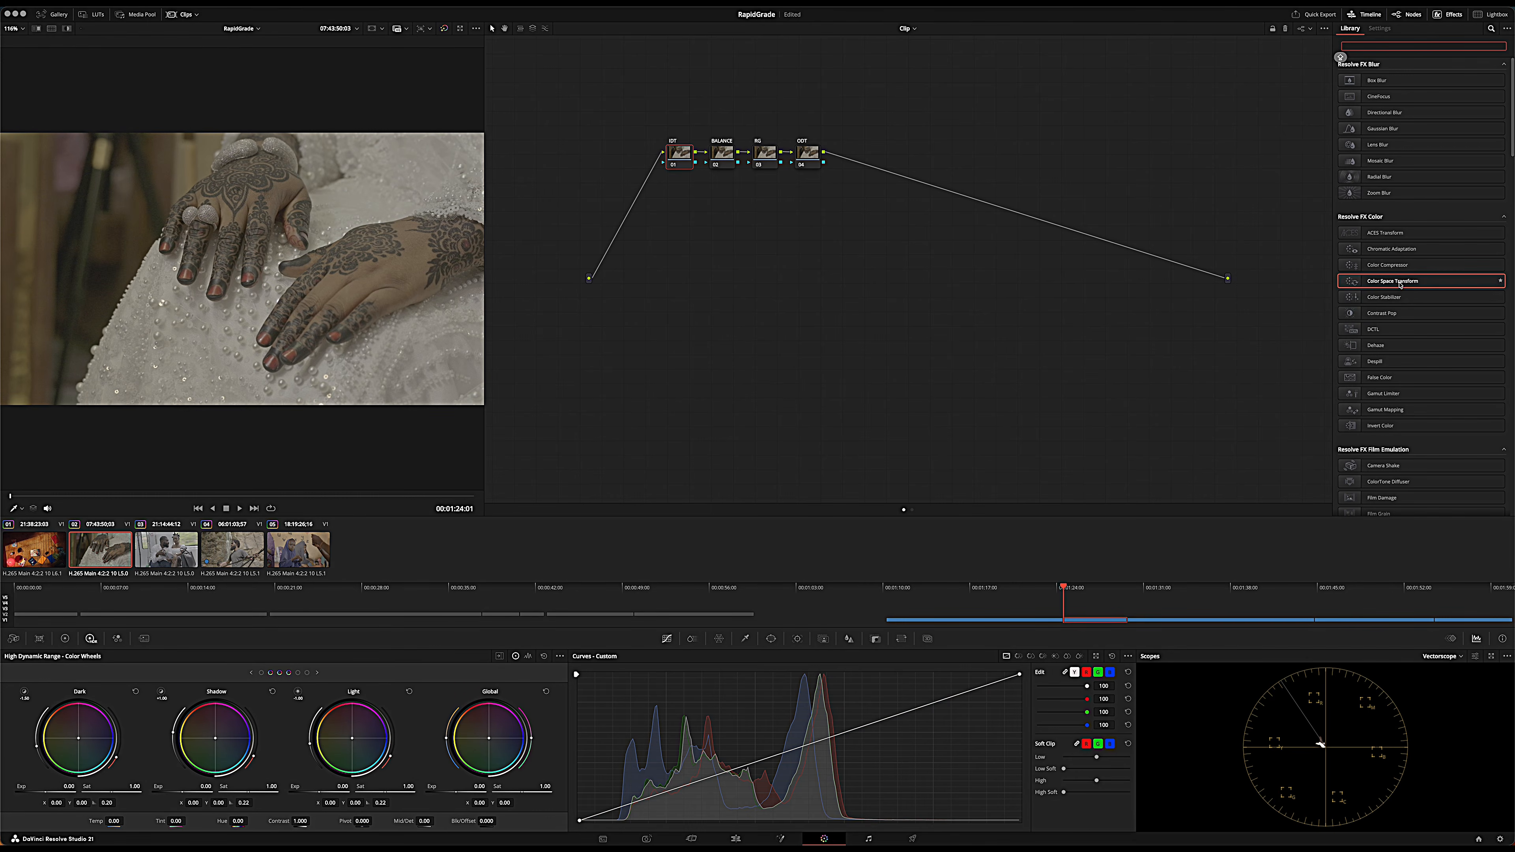
{"action": "left_click_drag", "start_coordinate": [1399, 281], "coordinate": [679, 154]}
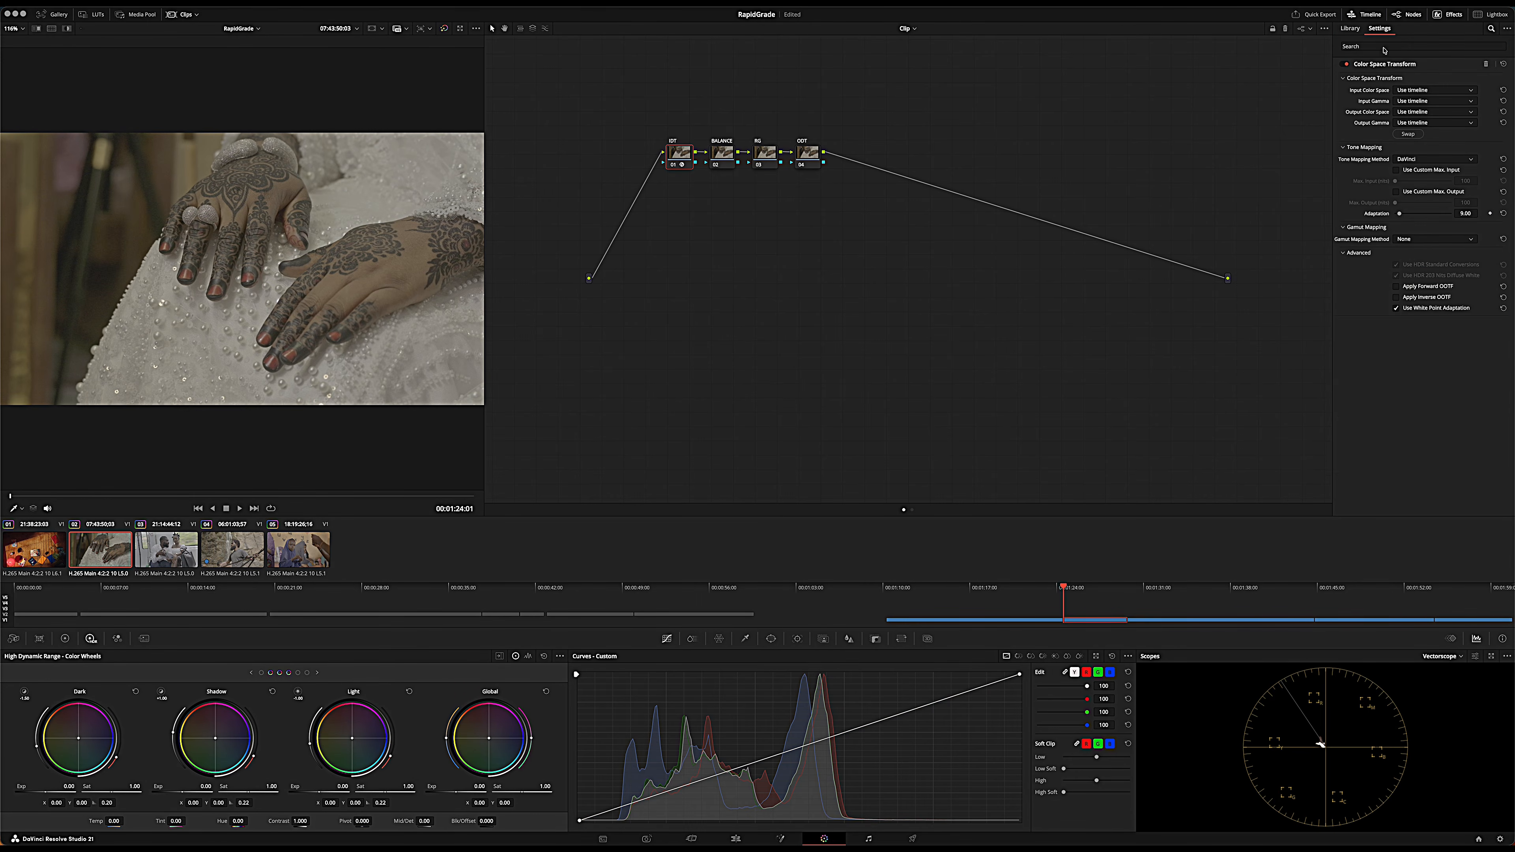
{"action": "left_click", "coordinate": [1350, 28]}
{"action": "left_click_drag", "start_coordinate": [1399, 281], "coordinate": [809, 154]}
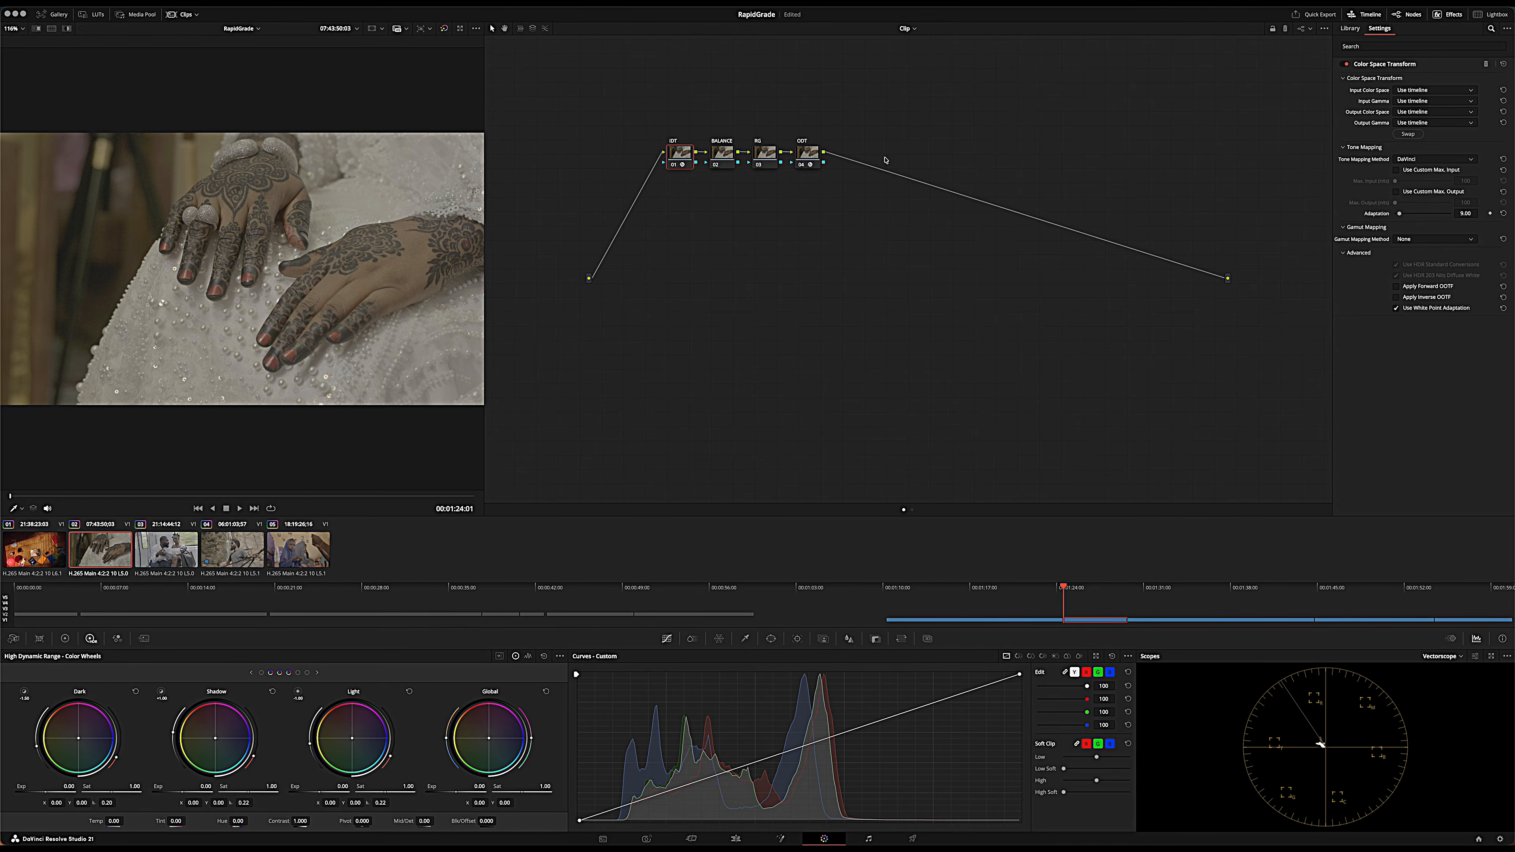
Set the IDT transform's Input Color Space to Rec.2020 and Input Gamma to Fujifilm F-Log2.
{"action": "left_click", "coordinate": [1410, 91]}
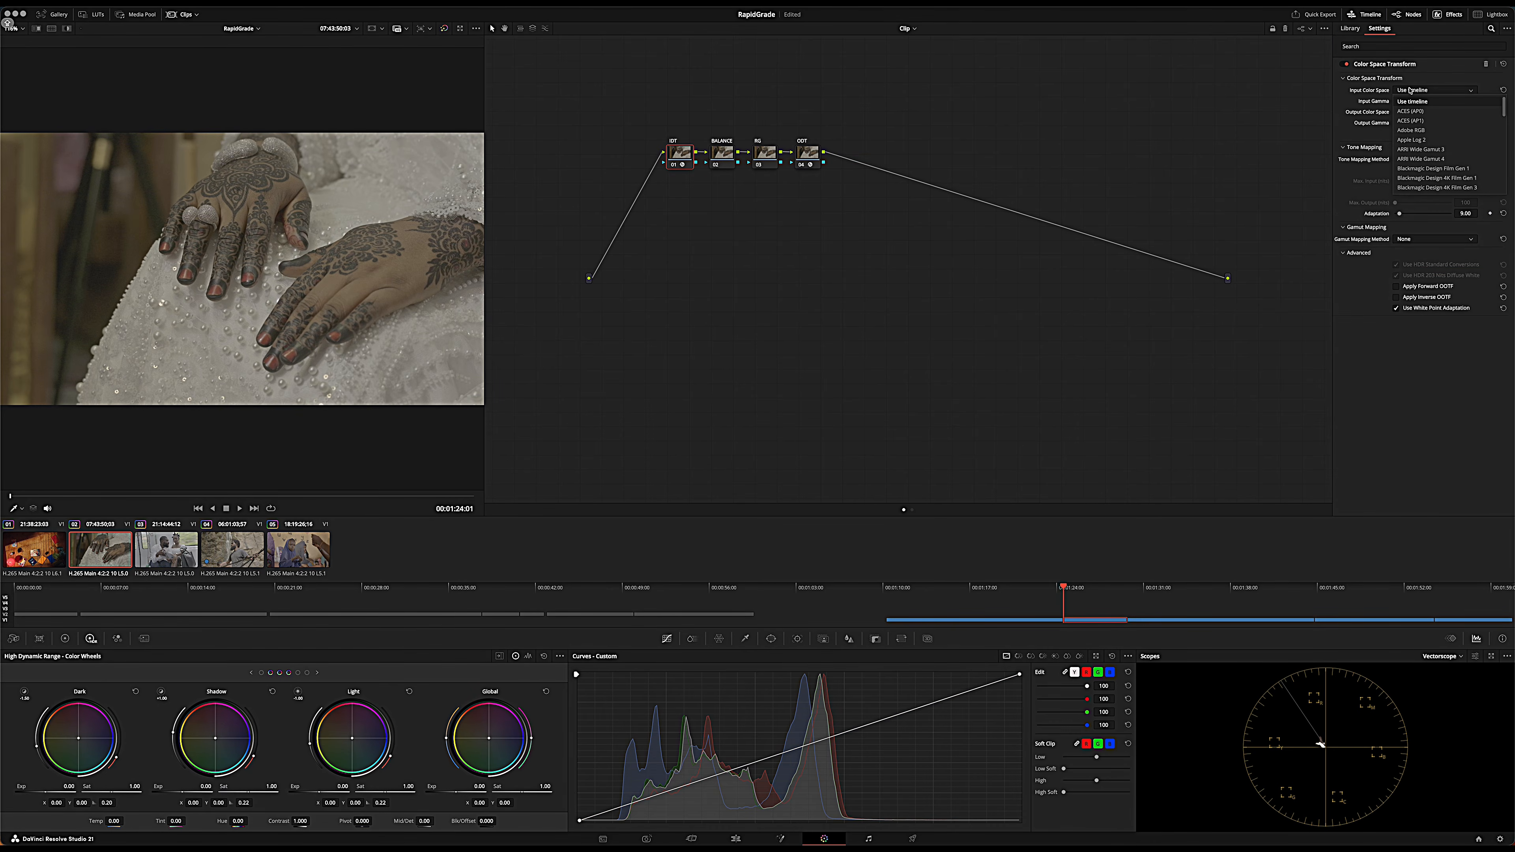
{"action": "key", "text": "r"}
{"action": "key", "text": "Down"}
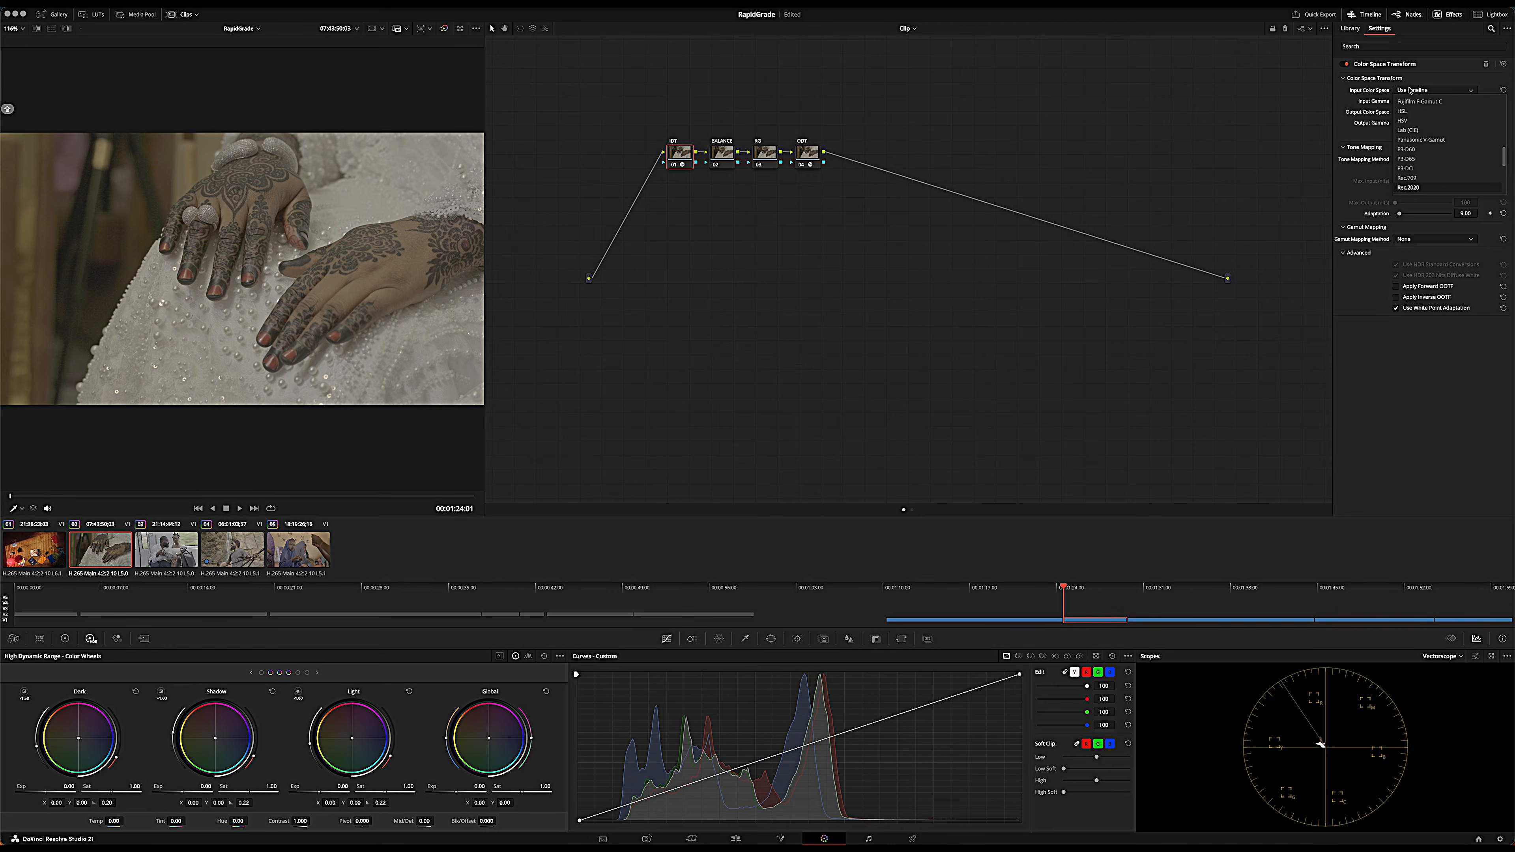
{"action": "key", "text": "Return"}
{"action": "left_click", "coordinate": [1413, 102]}
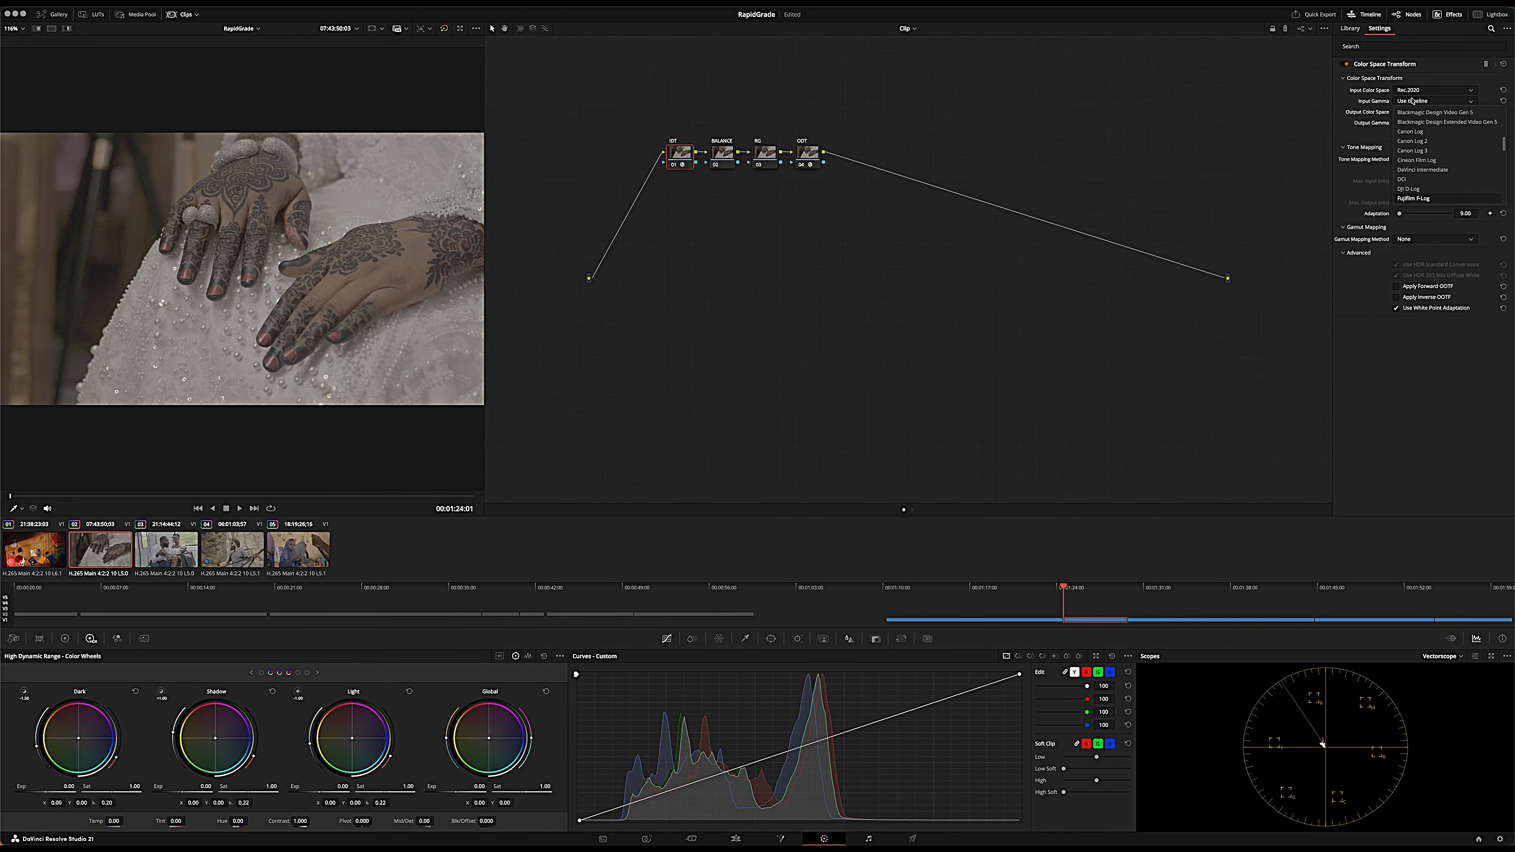
{"action": "key", "text": "Return"}
Set the IDT transform's Output Color Space to DaVinci Wide Gamut and Output Gamma to DaVinci Intermediate.
{"action": "left_click", "coordinate": [1414, 112]}
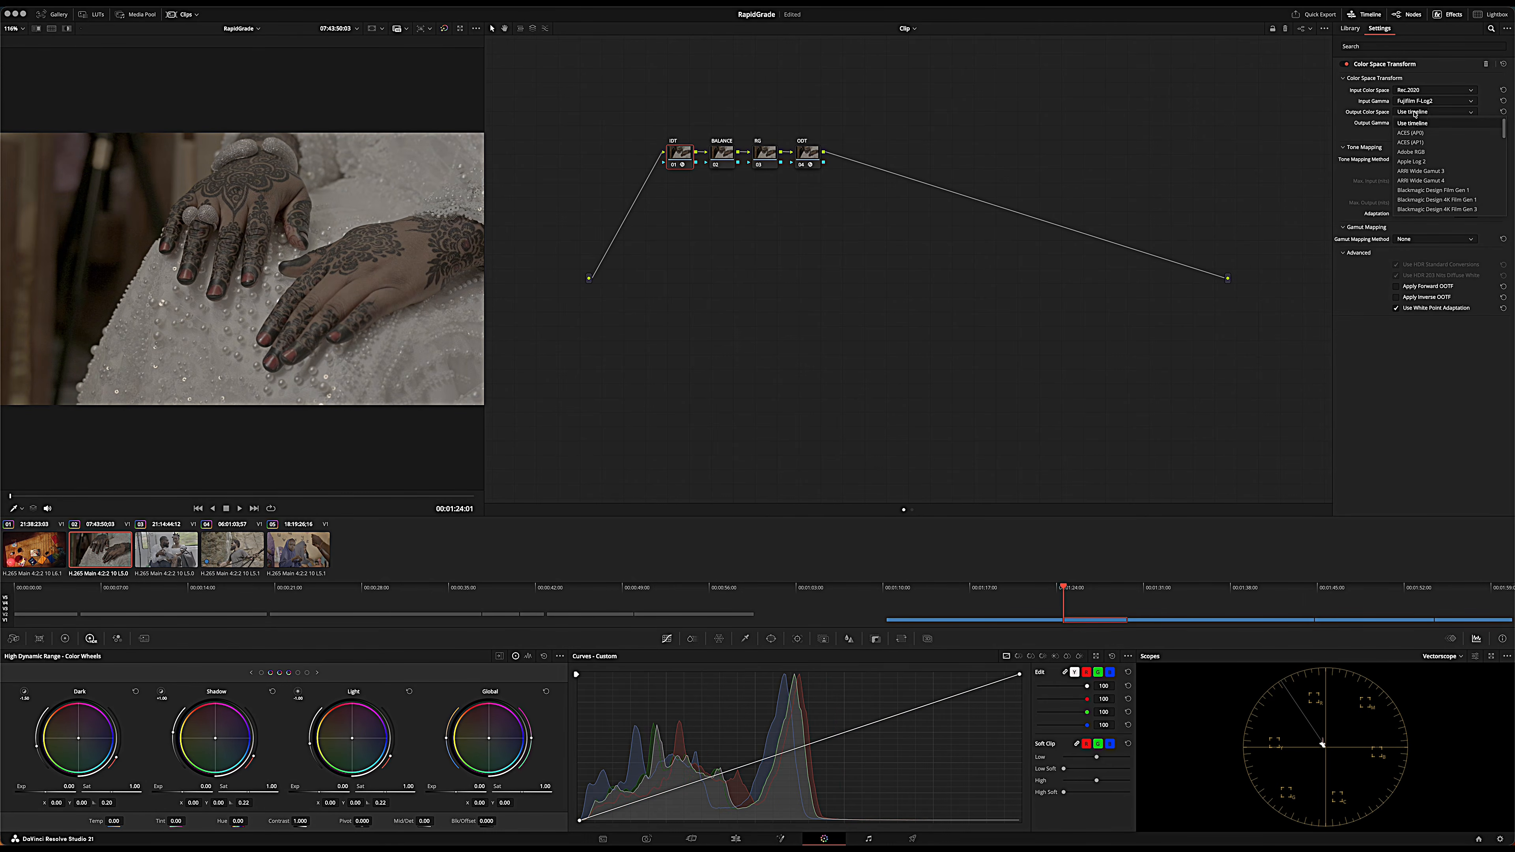
{"action": "key", "text": "d"}
{"action": "key", "text": "Return"}
{"action": "left_click", "coordinate": [1417, 124]}
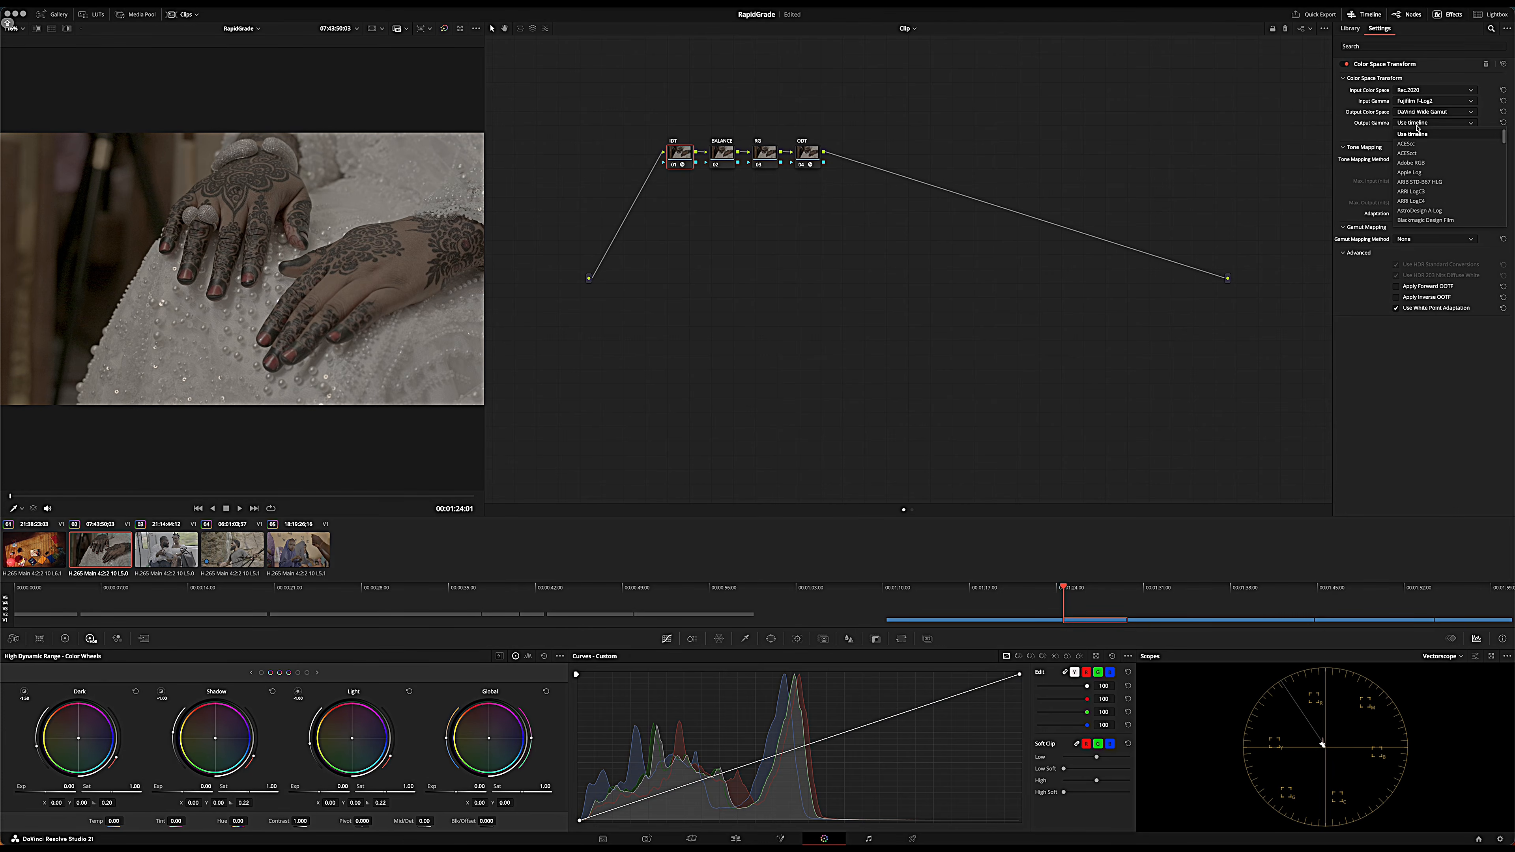
{"action": "key", "text": "d"}
{"action": "key", "text": "Return"}
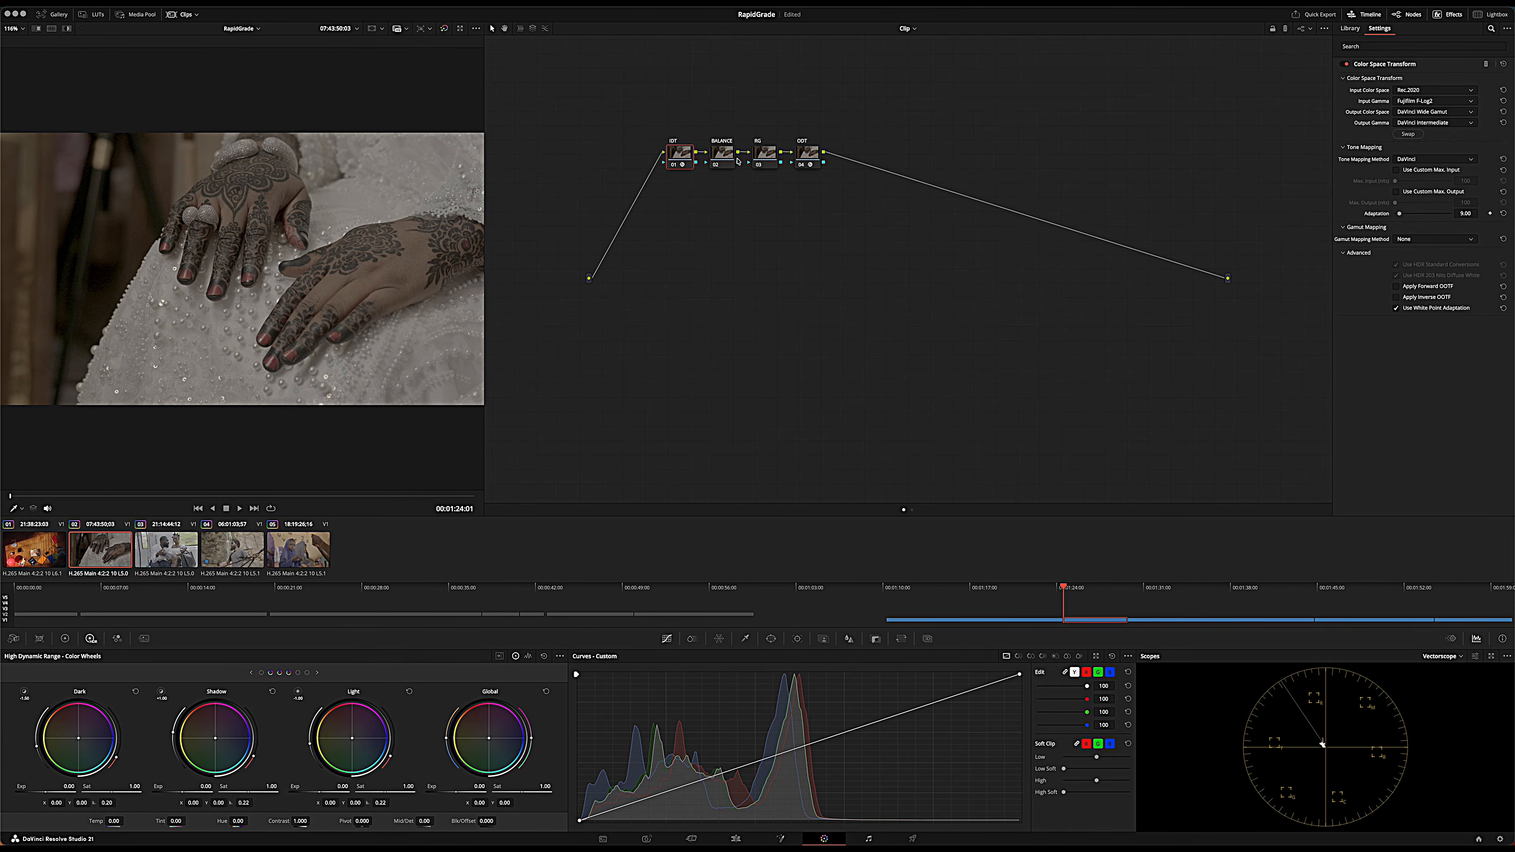
Set the ODT node's Input Color Space to DaVinci Wide Gamut and Input Gamma to DaVinci Intermediate.
{"action": "left_click", "coordinate": [803, 160]}
{"action": "left_click", "coordinate": [1412, 91]}
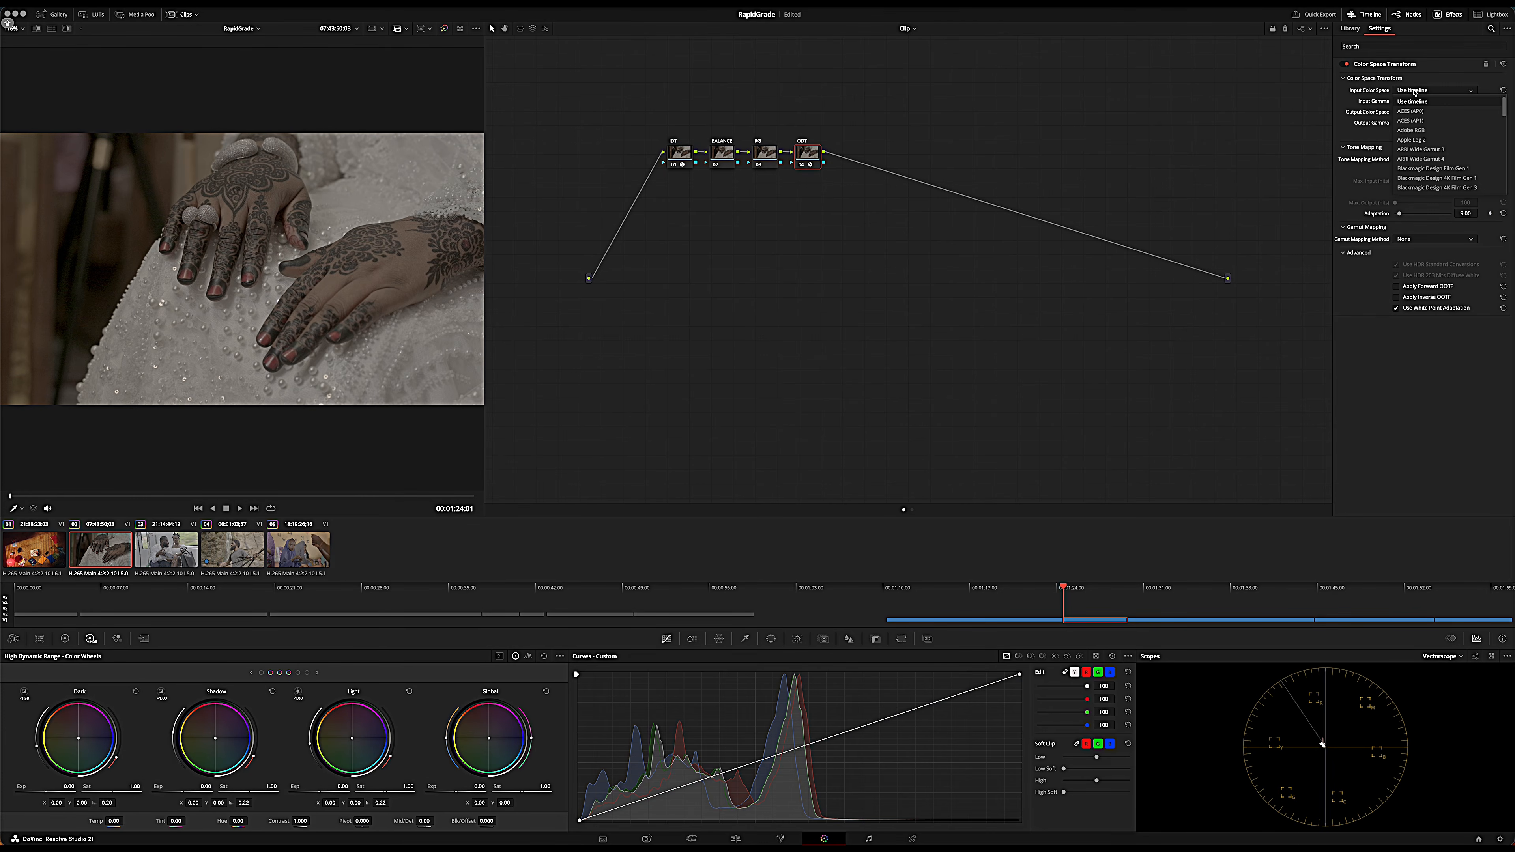
{"action": "key", "text": "d"}
{"action": "key", "text": "Return"}
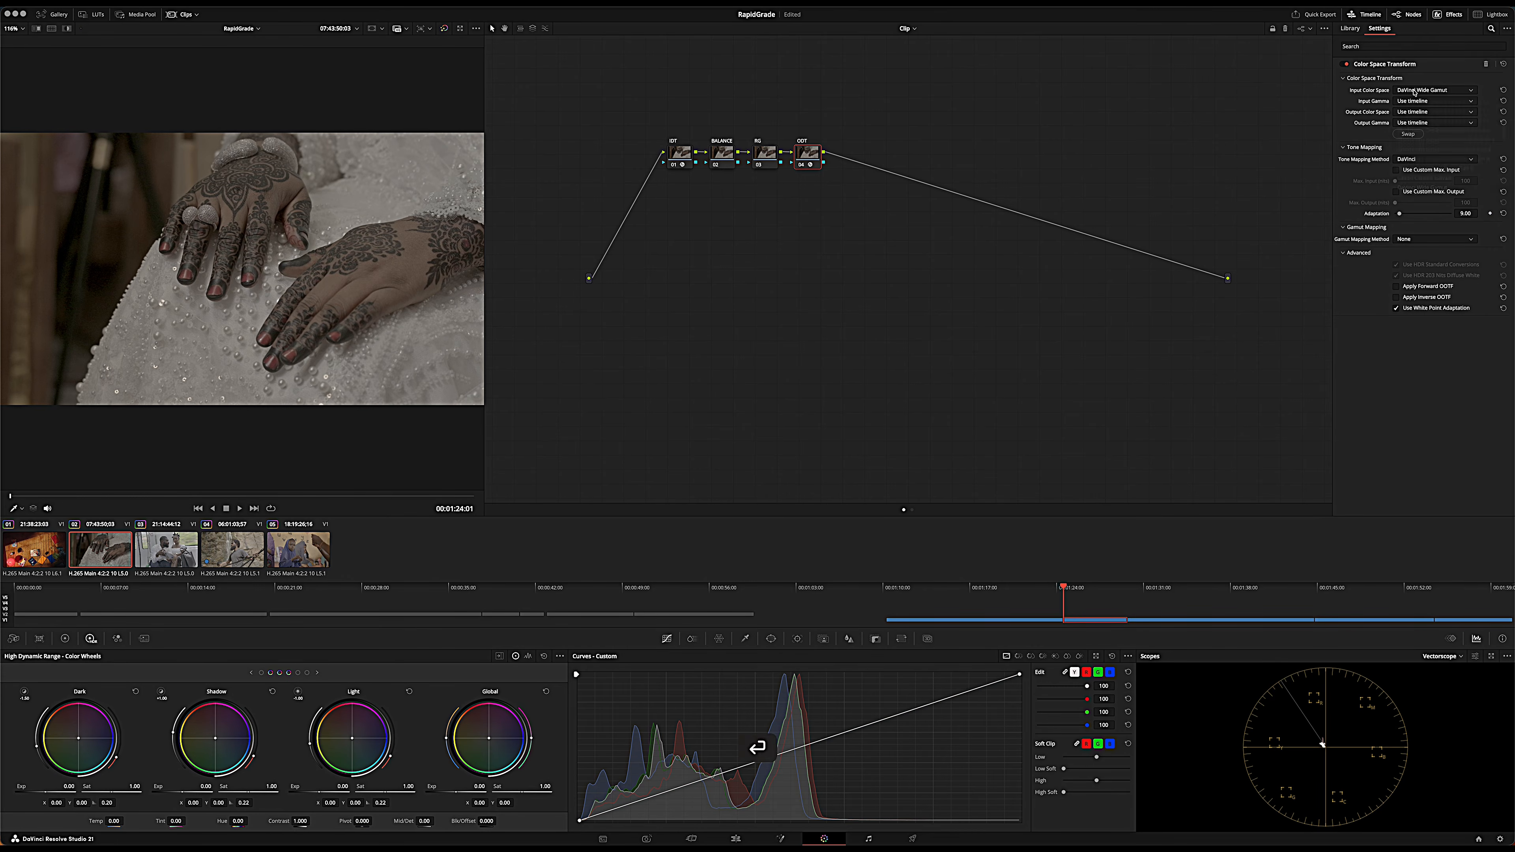
{"action": "left_click", "coordinate": [1414, 99]}
{"action": "key", "text": "d"}
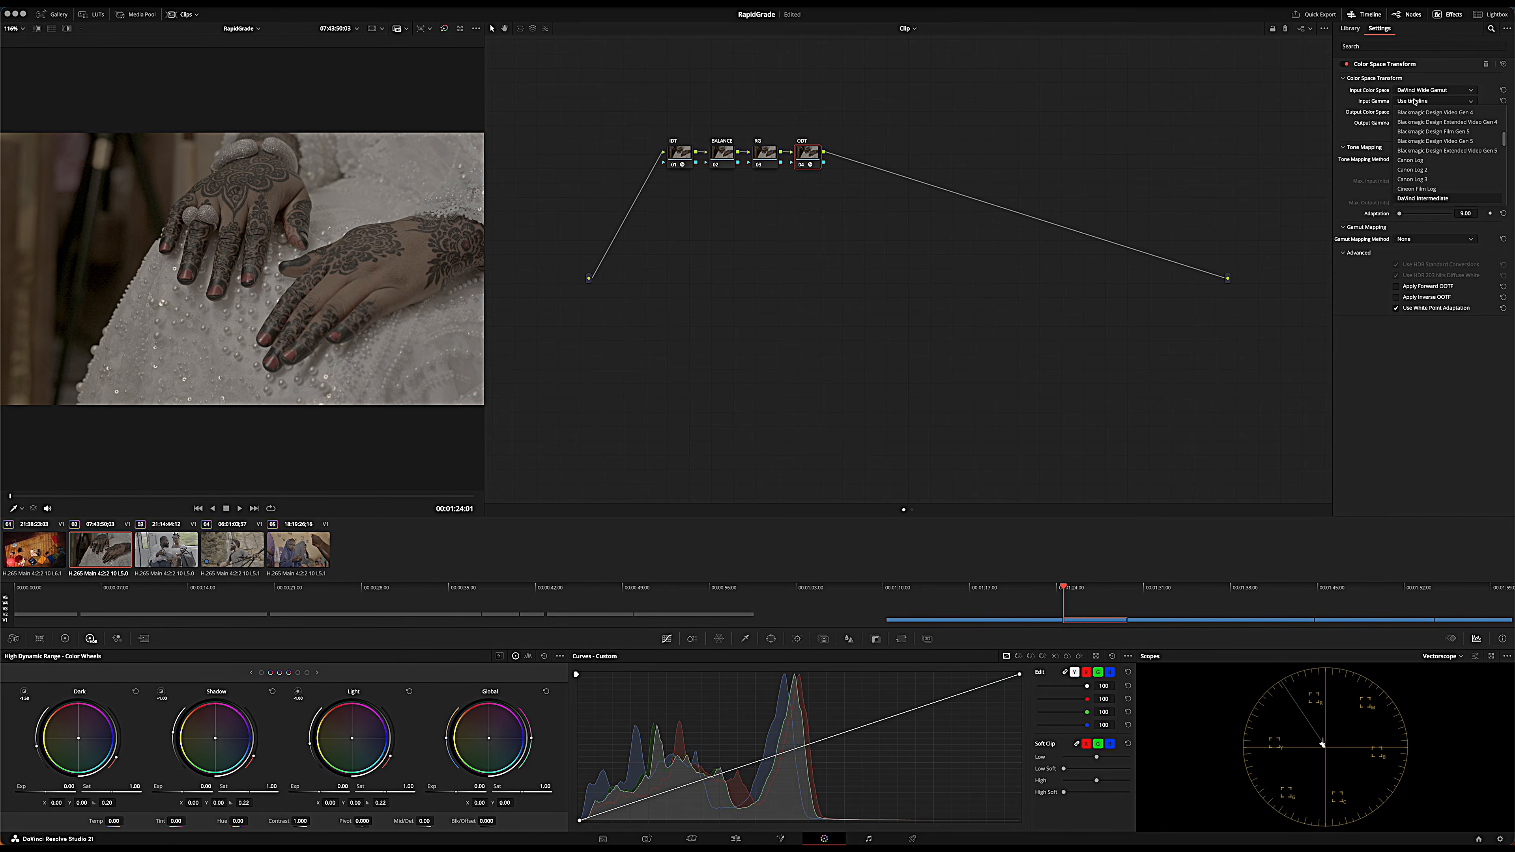
{"action": "key", "text": "Return"}
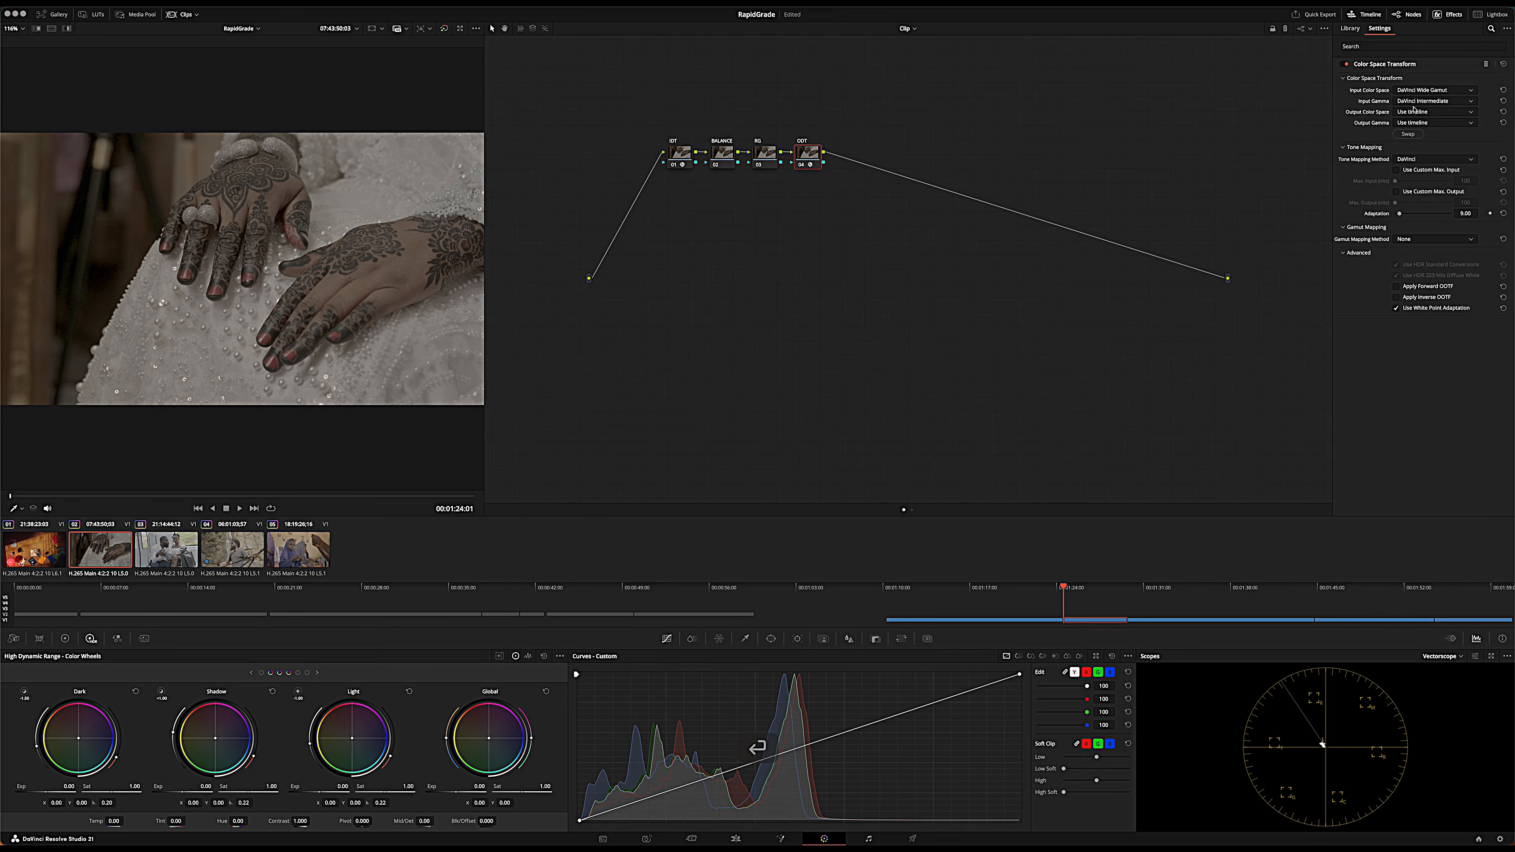
Set the ODT transform's Output Color Space to Rec.709 and Output Gamma to Gamma 2.4.
{"action": "left_click", "coordinate": [1414, 112]}
{"action": "key", "text": "r"}
{"action": "key", "text": "Return"}
{"action": "left_click", "coordinate": [1418, 122]}
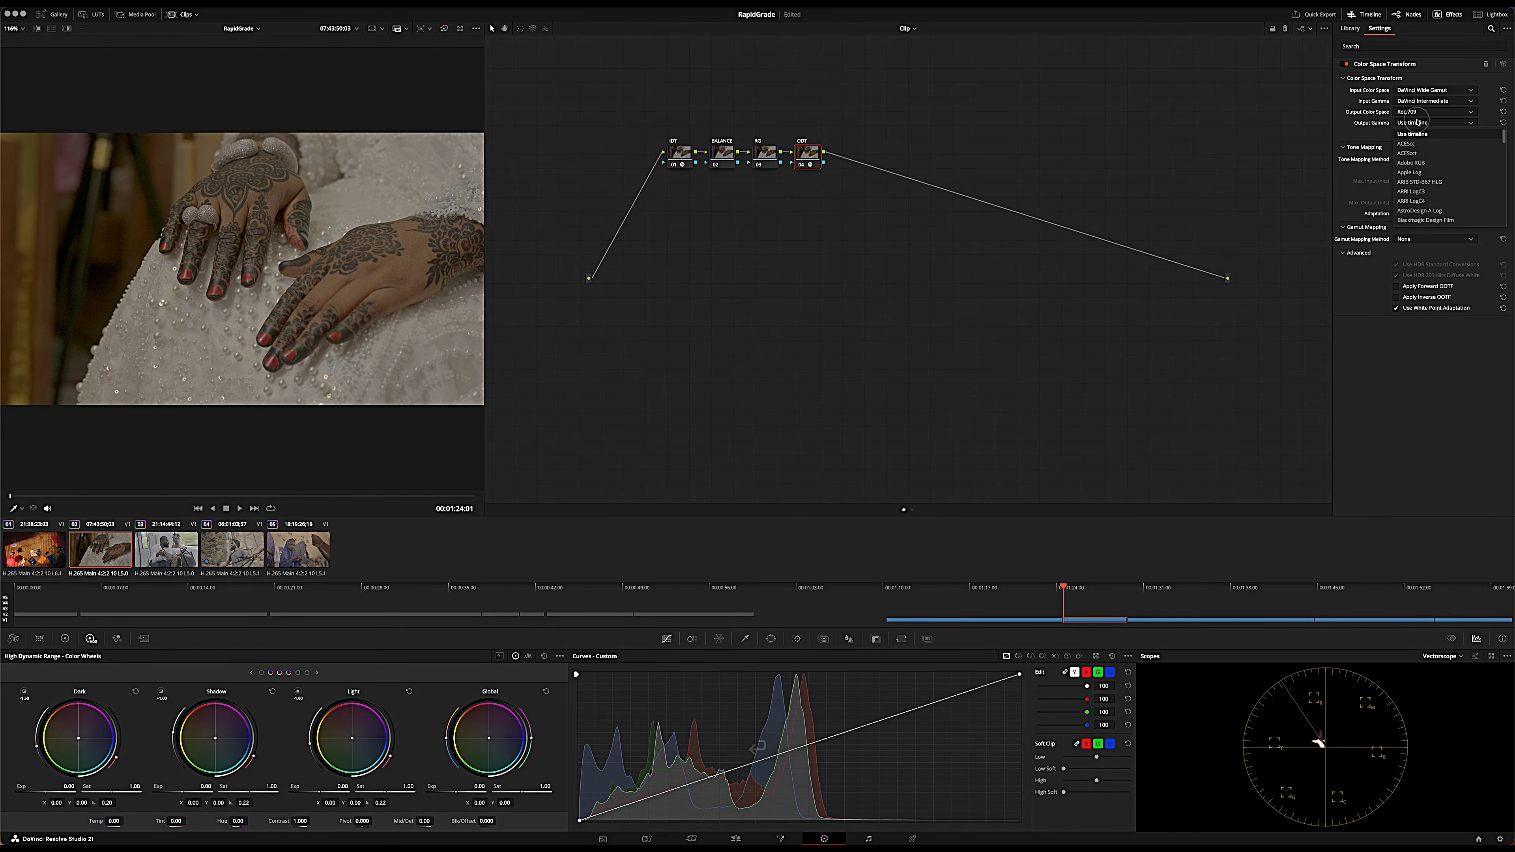
{"action": "key", "text": "g"}
{"action": "key", "text": "Return"}
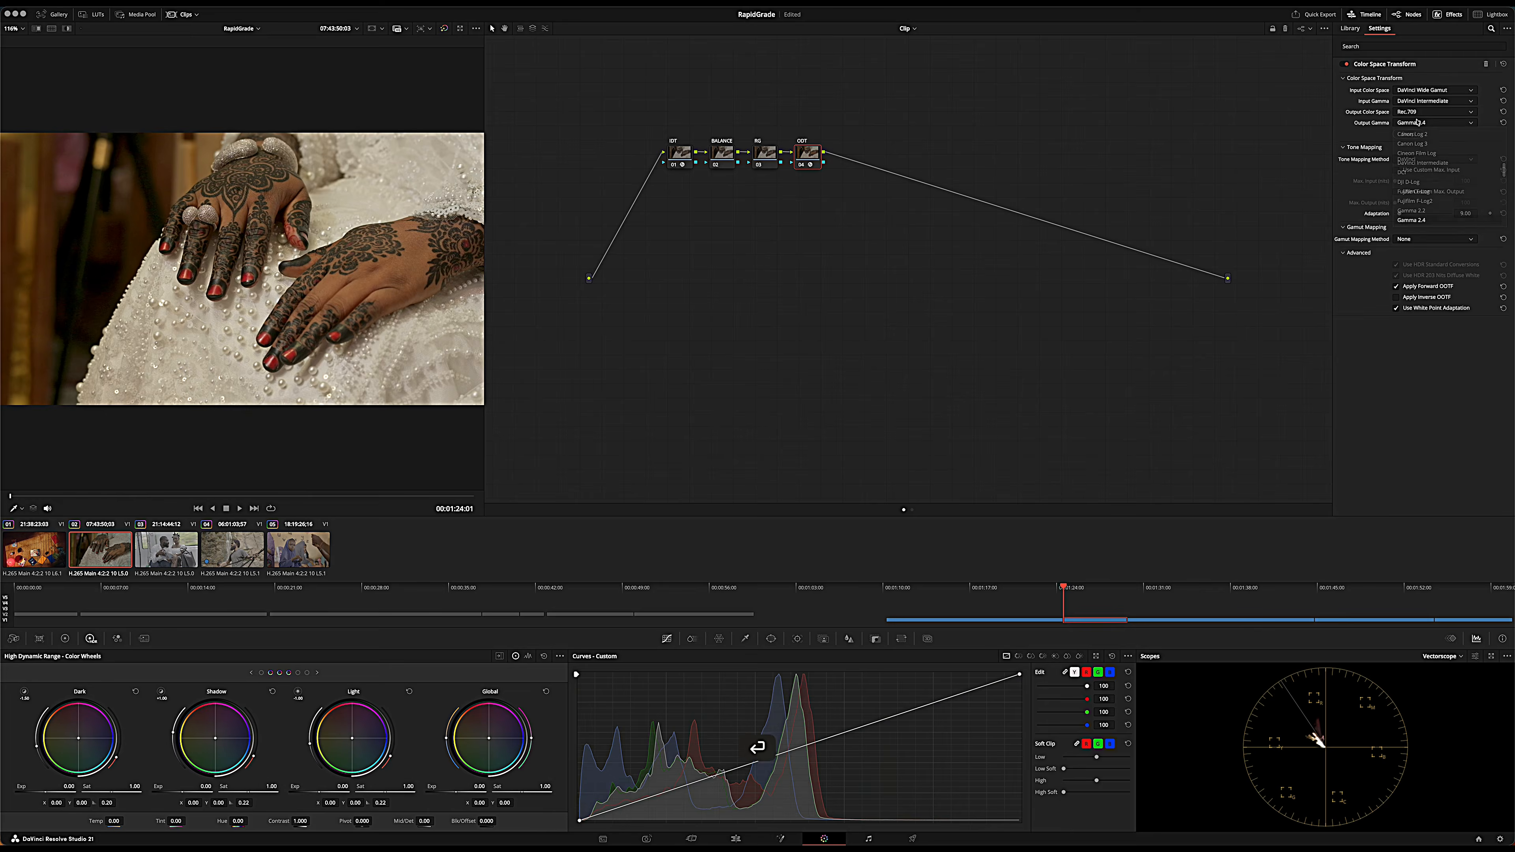
Cool the white dress on the BALANCE node by shifting the primary Gain wheel toward blue, and compare before and after.
{"action": "left_click", "coordinate": [723, 155]}
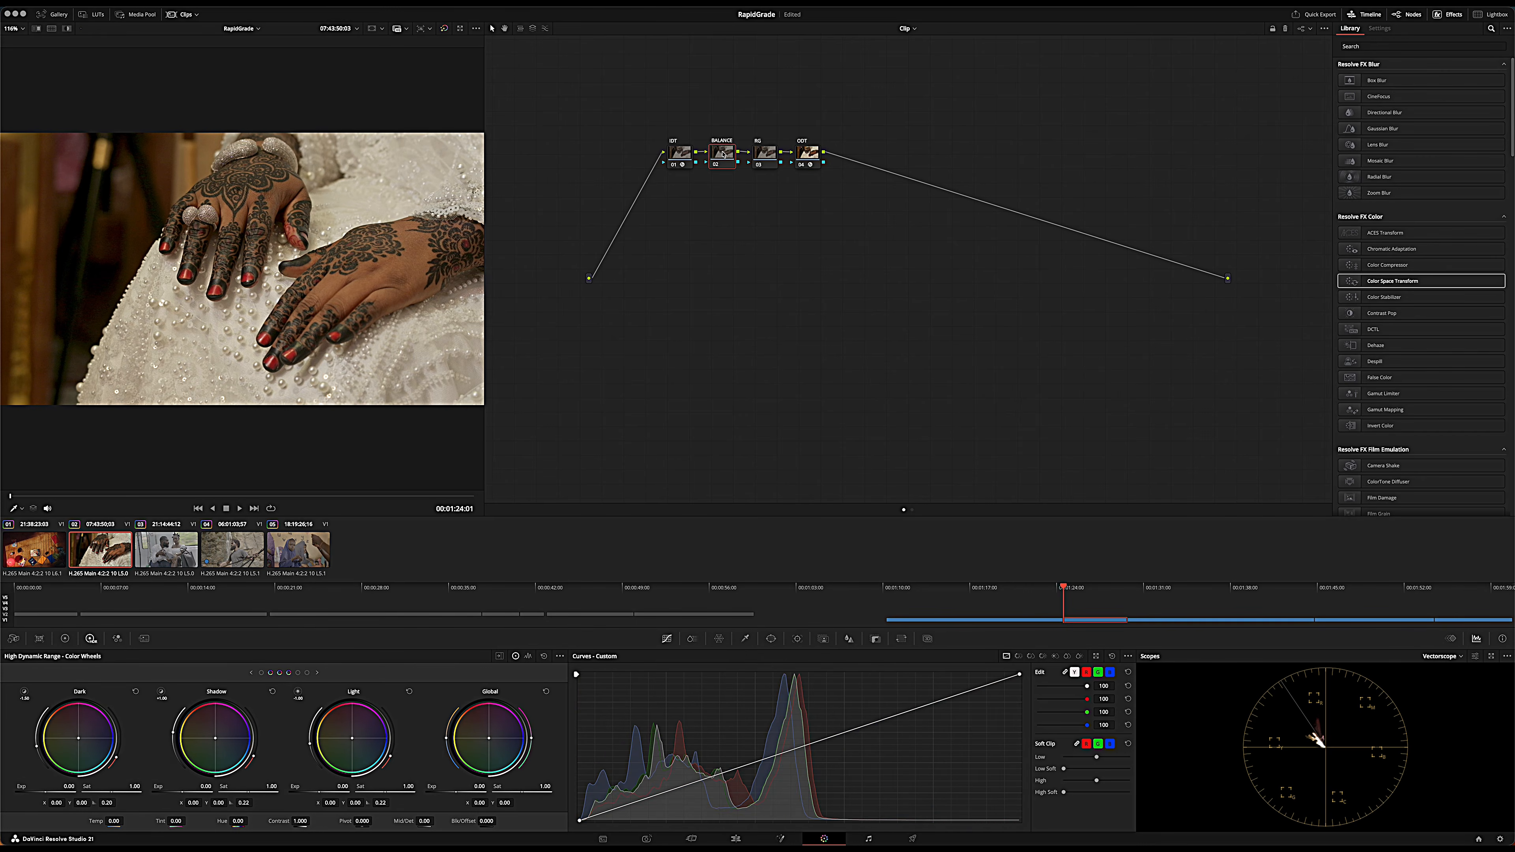
{"action": "right_click", "coordinate": [723, 154]}
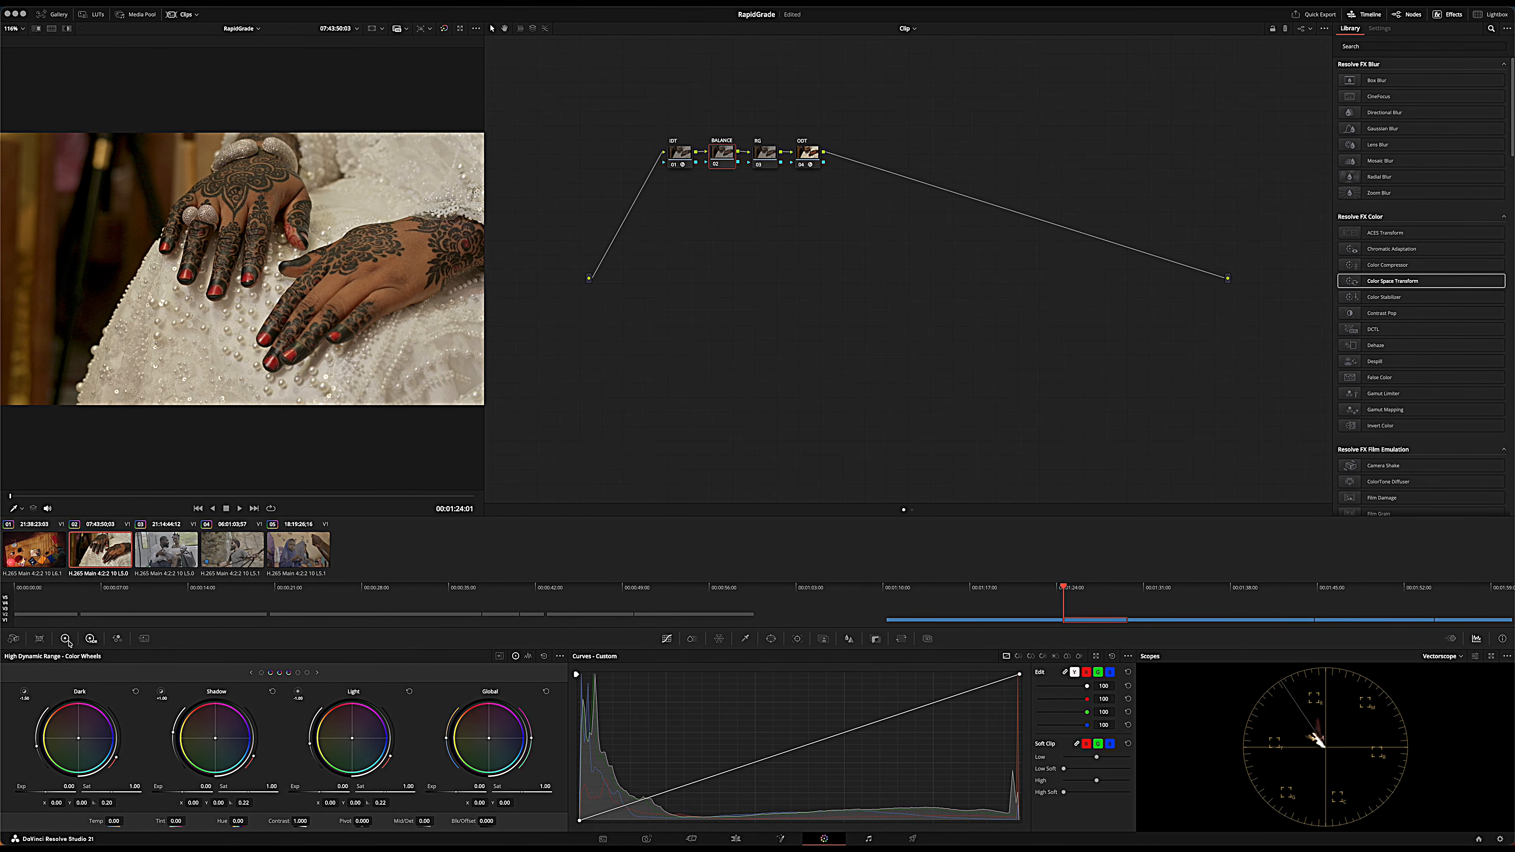
{"action": "left_click", "coordinate": [66, 640]}
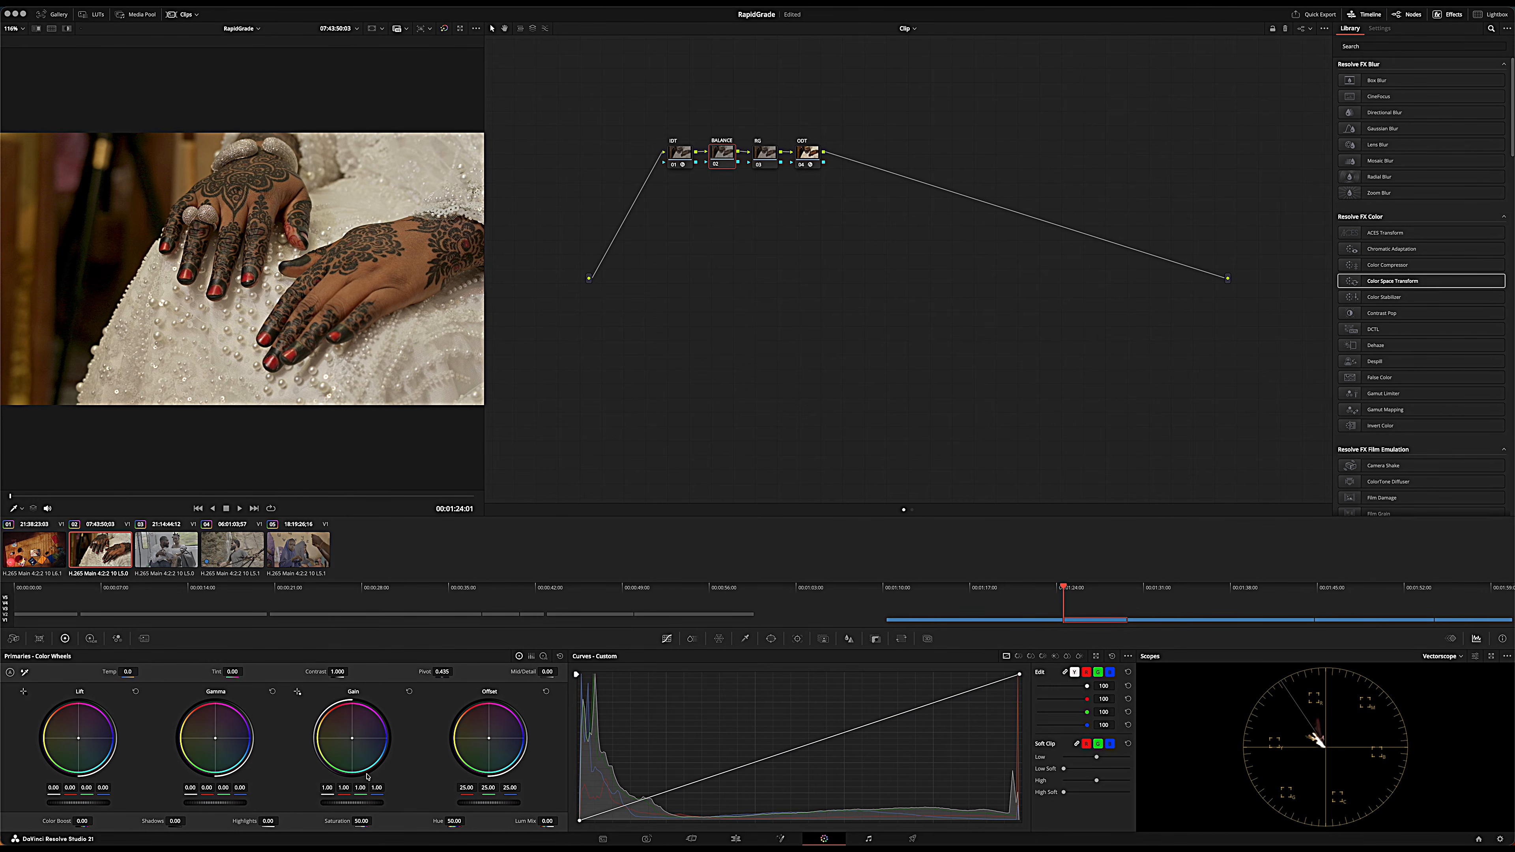
{"action": "left_click_drag", "start_coordinate": [353, 741], "coordinate": [363, 753]}
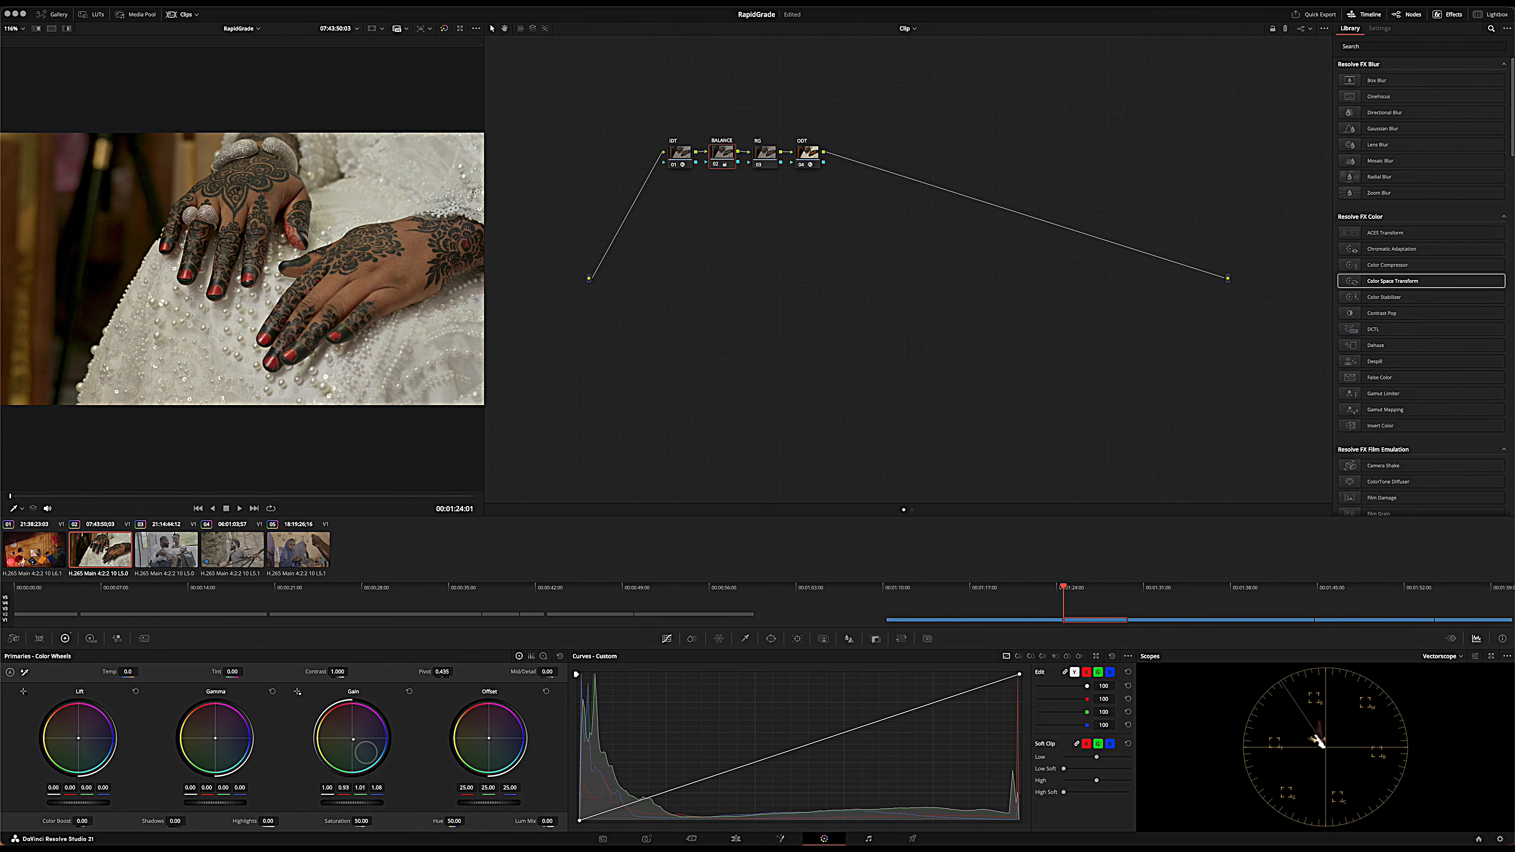
{"action": "left_click", "coordinate": [713, 167]}
{"action": "left_click", "coordinate": [713, 166]}
Find the RapidGrade effect by searching for RAPID and apply it to the RG node.
{"action": "left_click", "coordinate": [764, 153]}
{"action": "left_click", "coordinate": [1396, 46]}
{"action": "type", "text": "RAPID"}
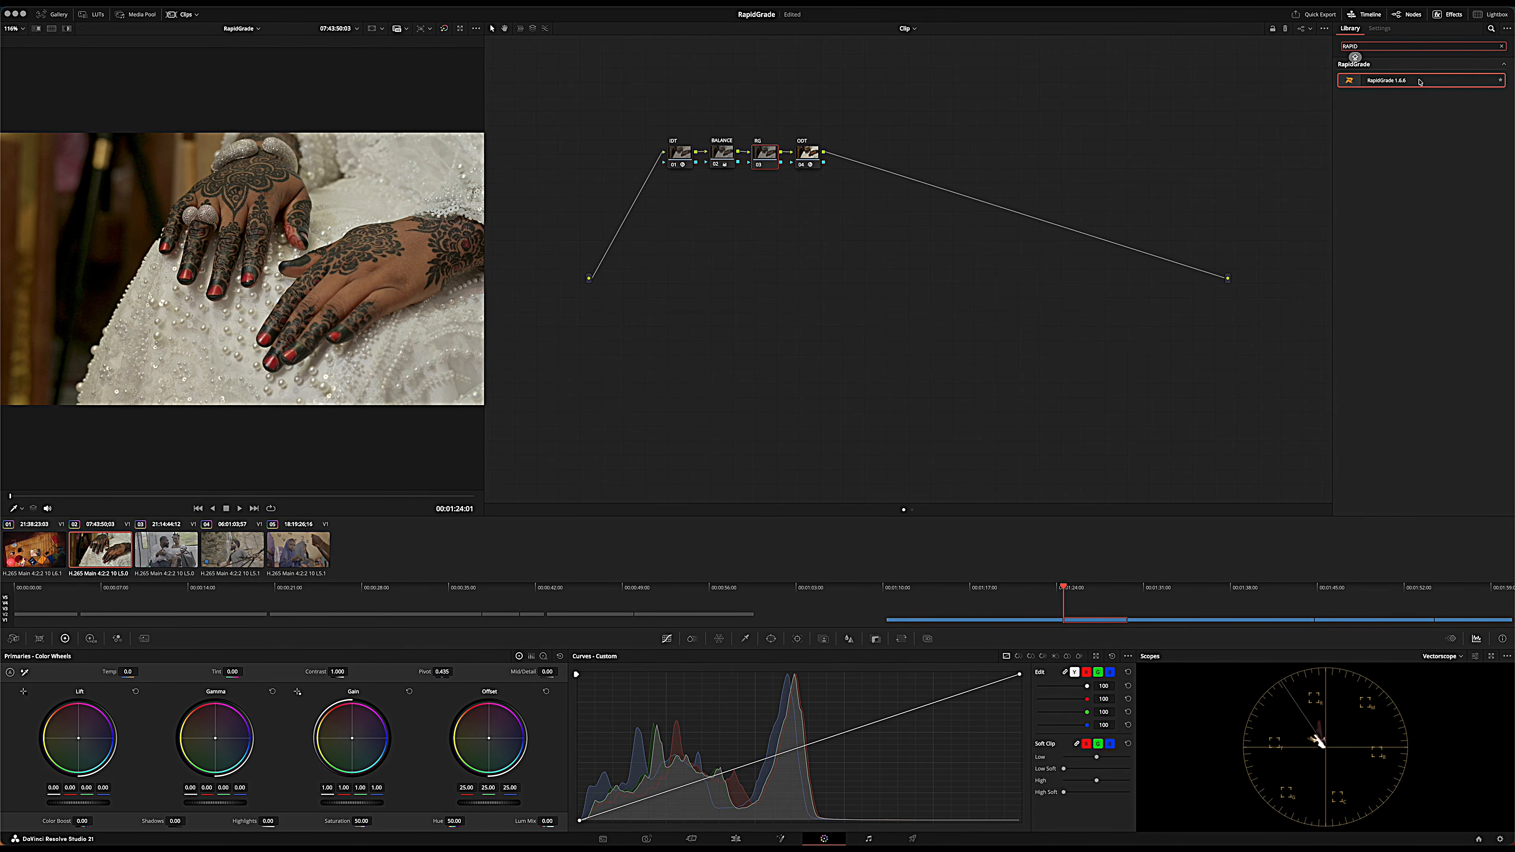
{"action": "left_click_drag", "start_coordinate": [1420, 82], "coordinate": [770, 164]}
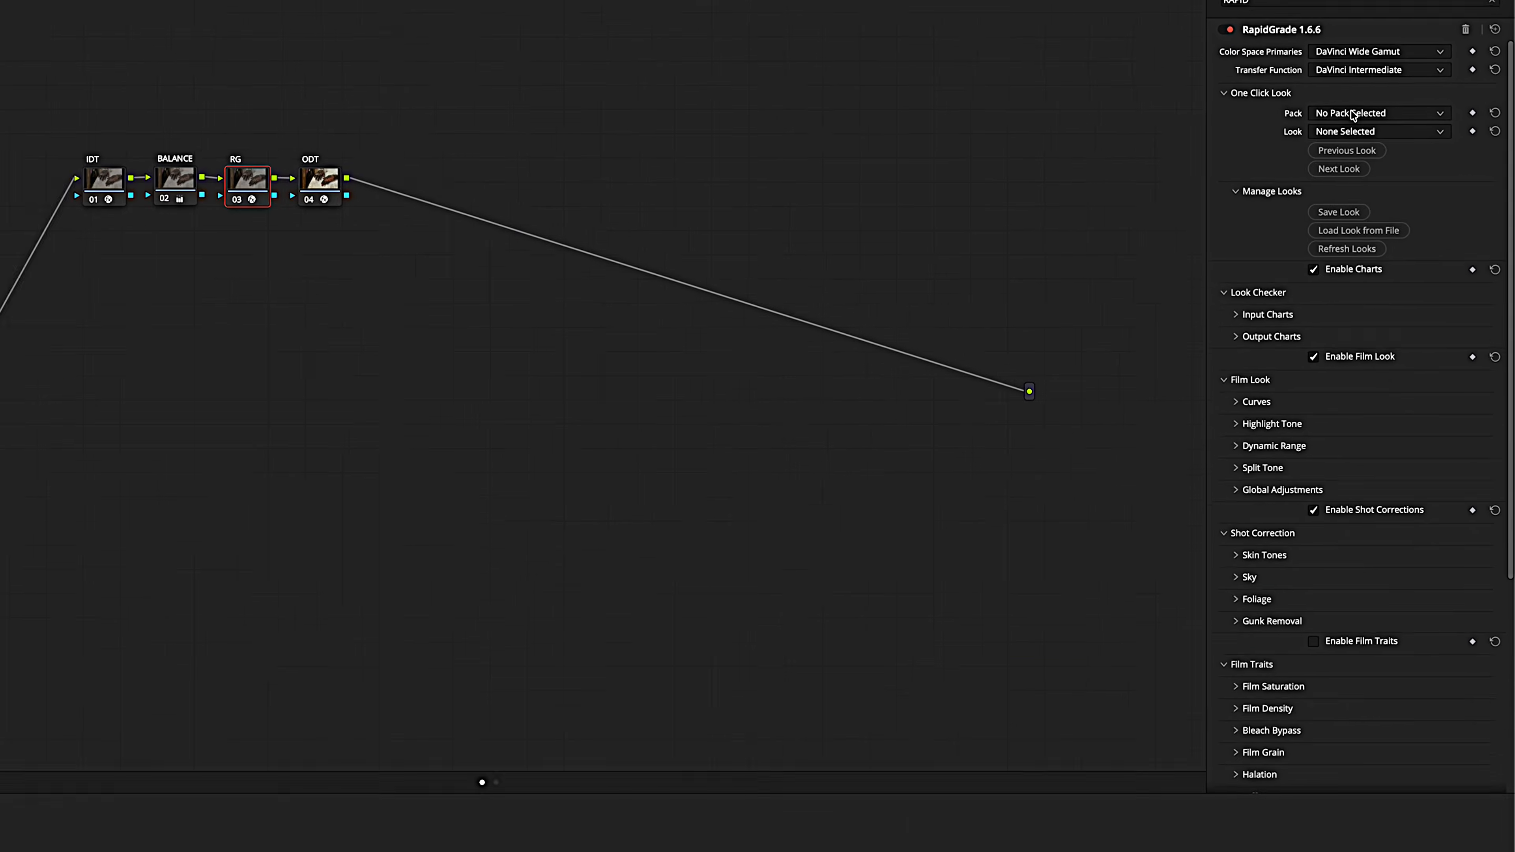
Choose the Stylized pack and the Amber Silk look in RapidGrade's One Click Look settings.
{"action": "left_click", "coordinate": [1419, 113]}
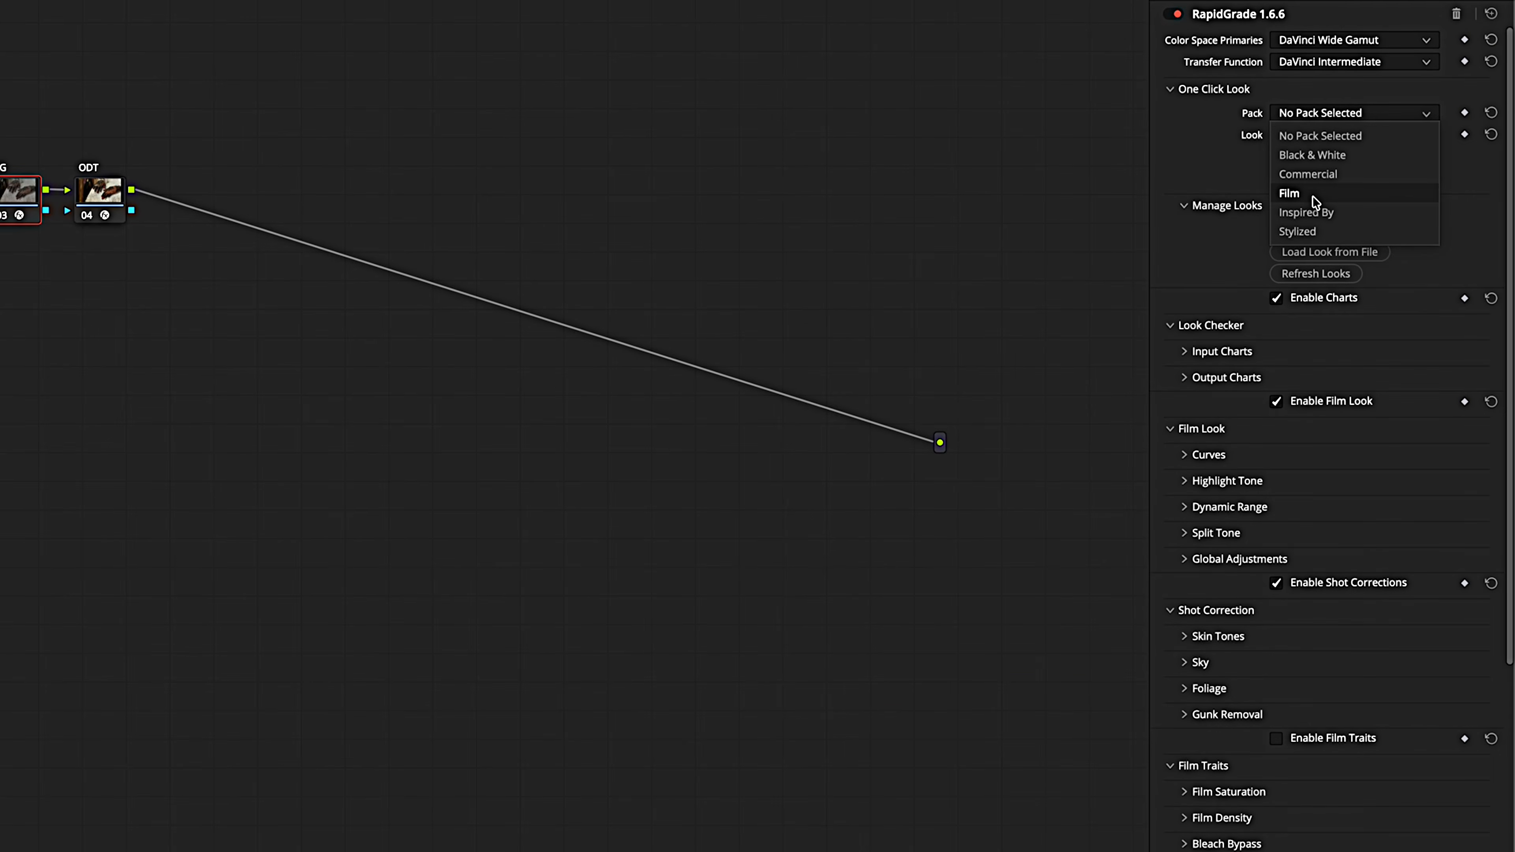
{"action": "left_click", "coordinate": [1314, 237]}
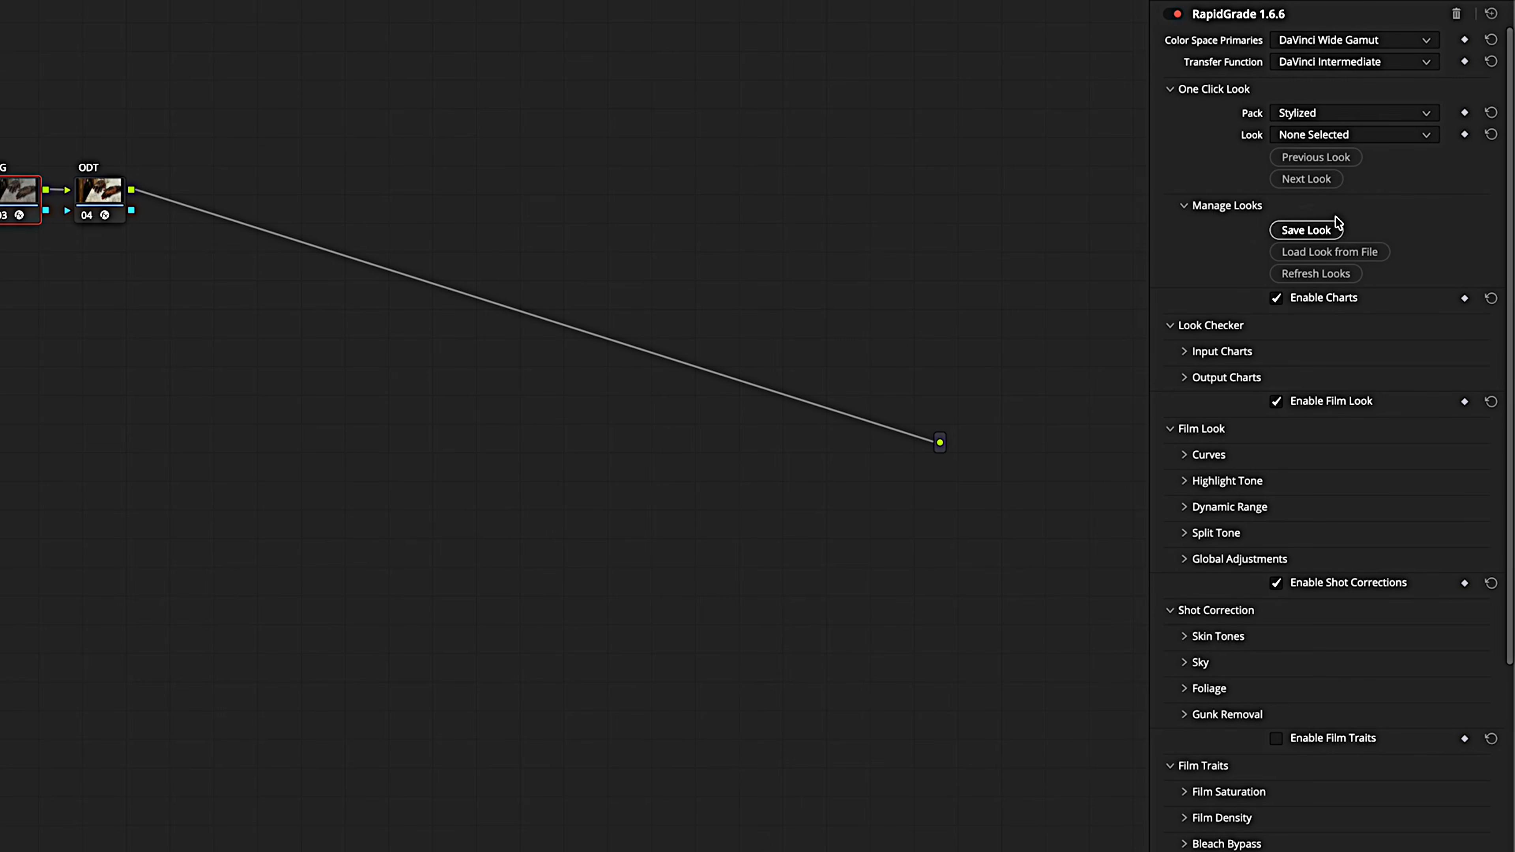
{"action": "left_click", "coordinate": [1306, 134]}
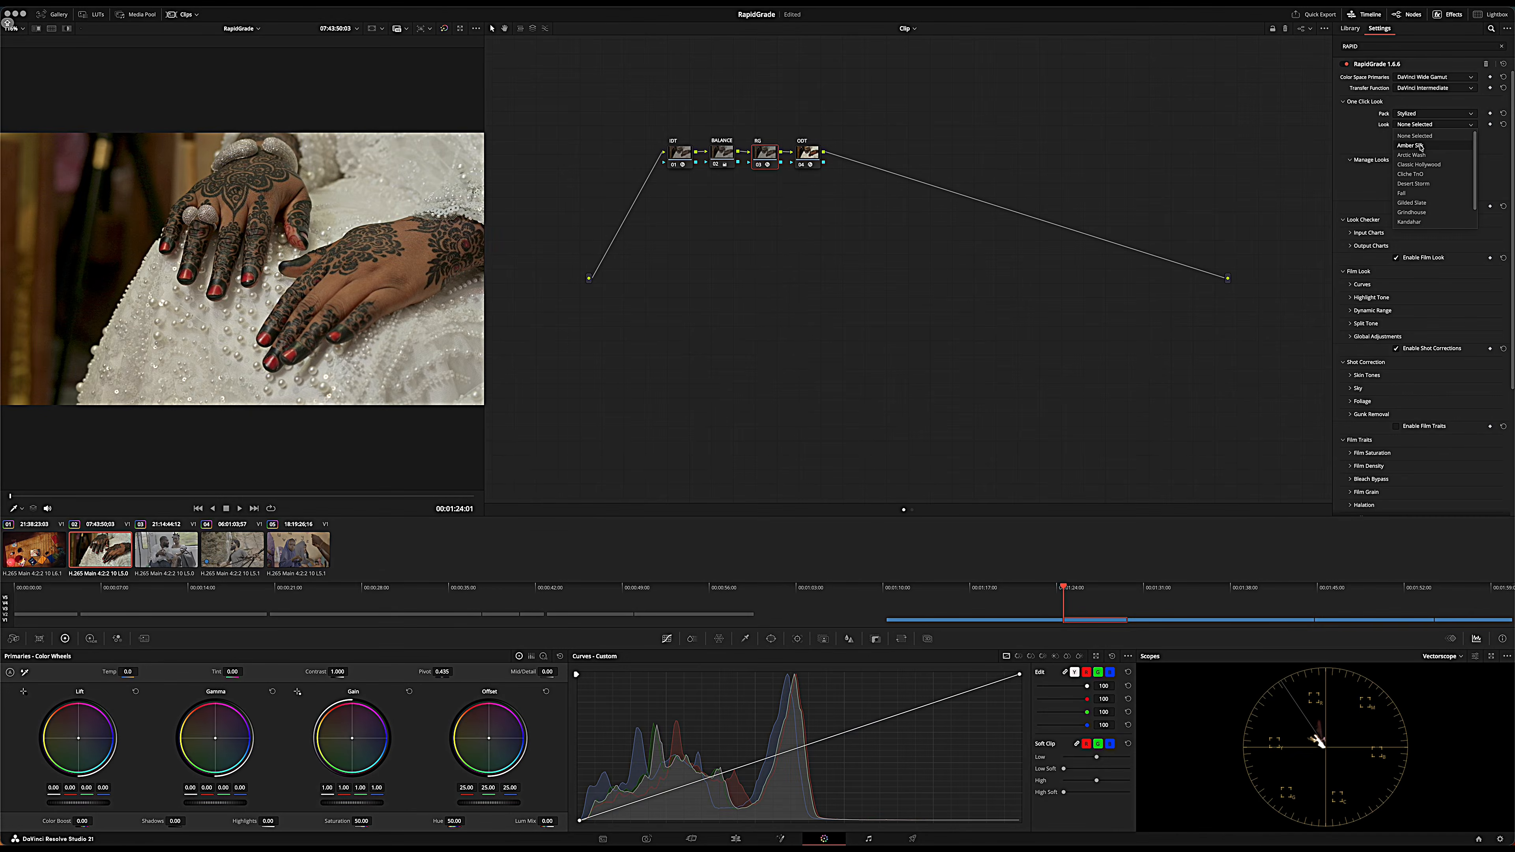
{"action": "left_click", "coordinate": [1422, 146]}
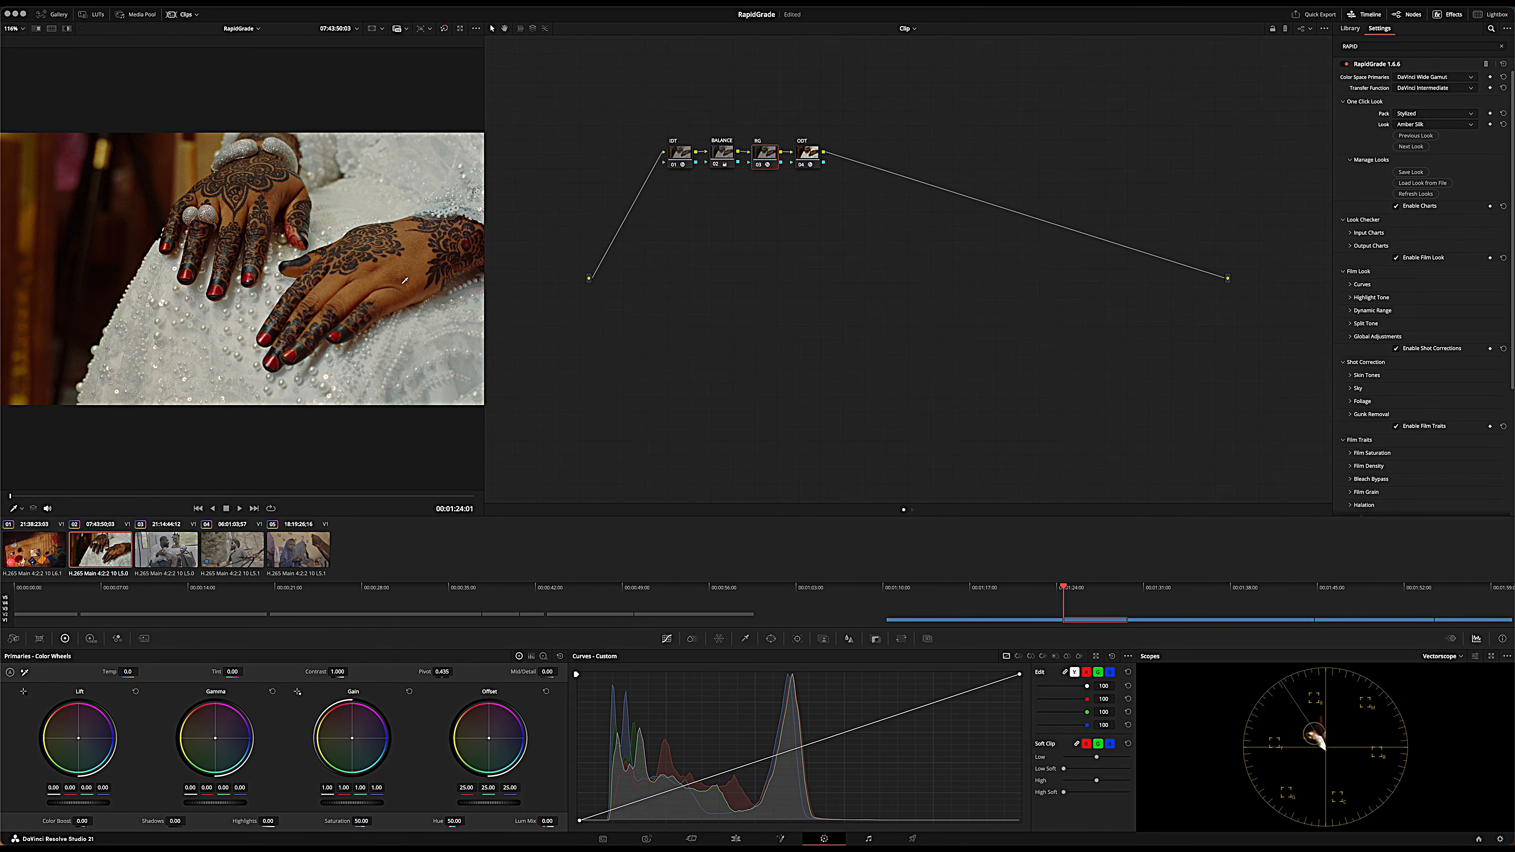
Change RapidGrade's Halation preset to Super 16.
{"action": "scroll", "coordinate": [1377, 289], "scroll_direction": "down", "scroll_amount": 4}
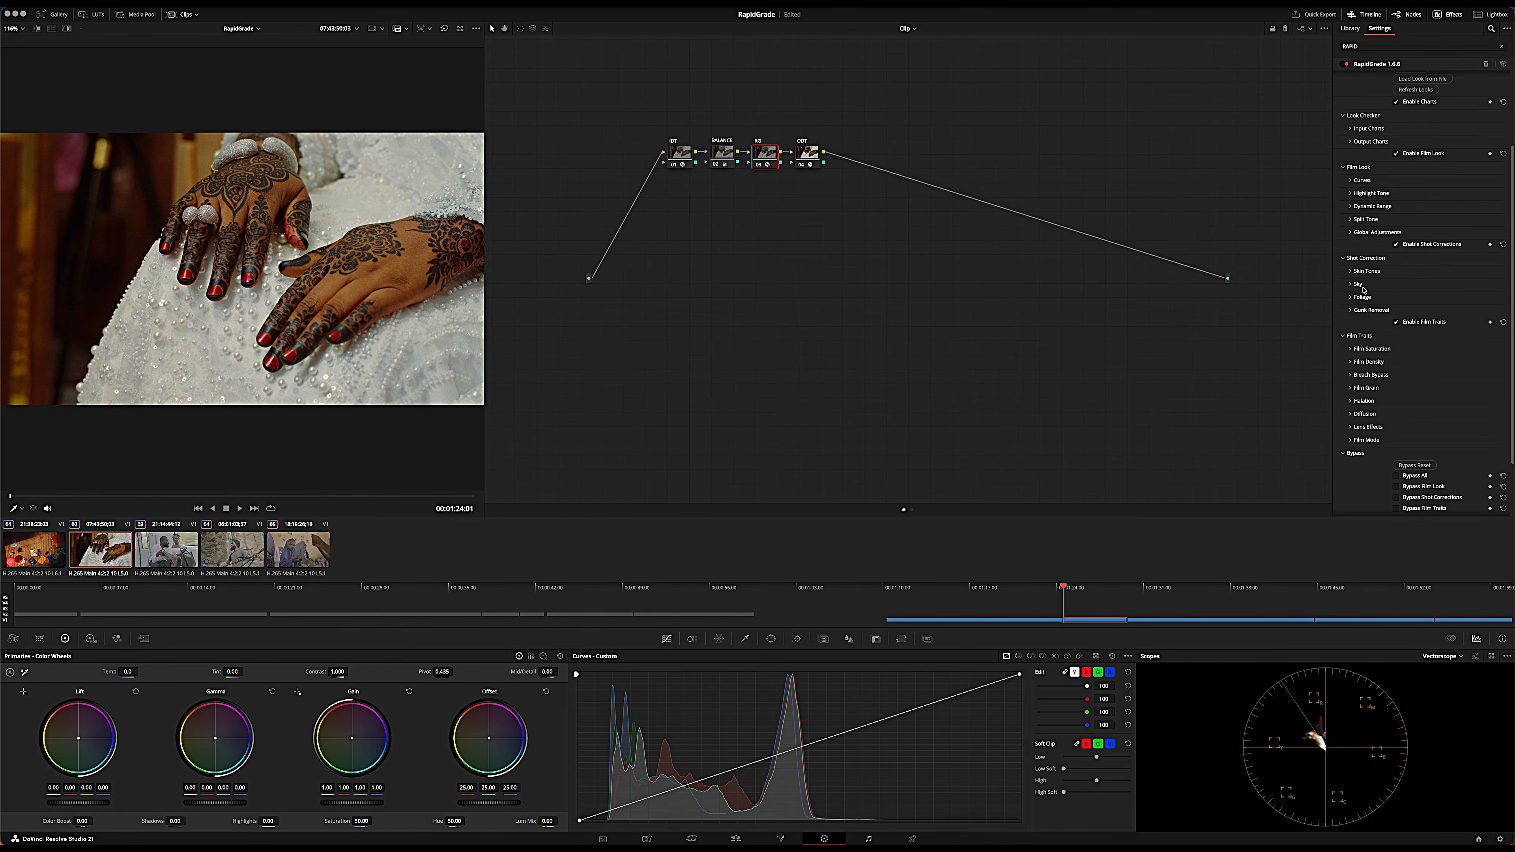
{"action": "left_click", "coordinate": [1350, 271]}
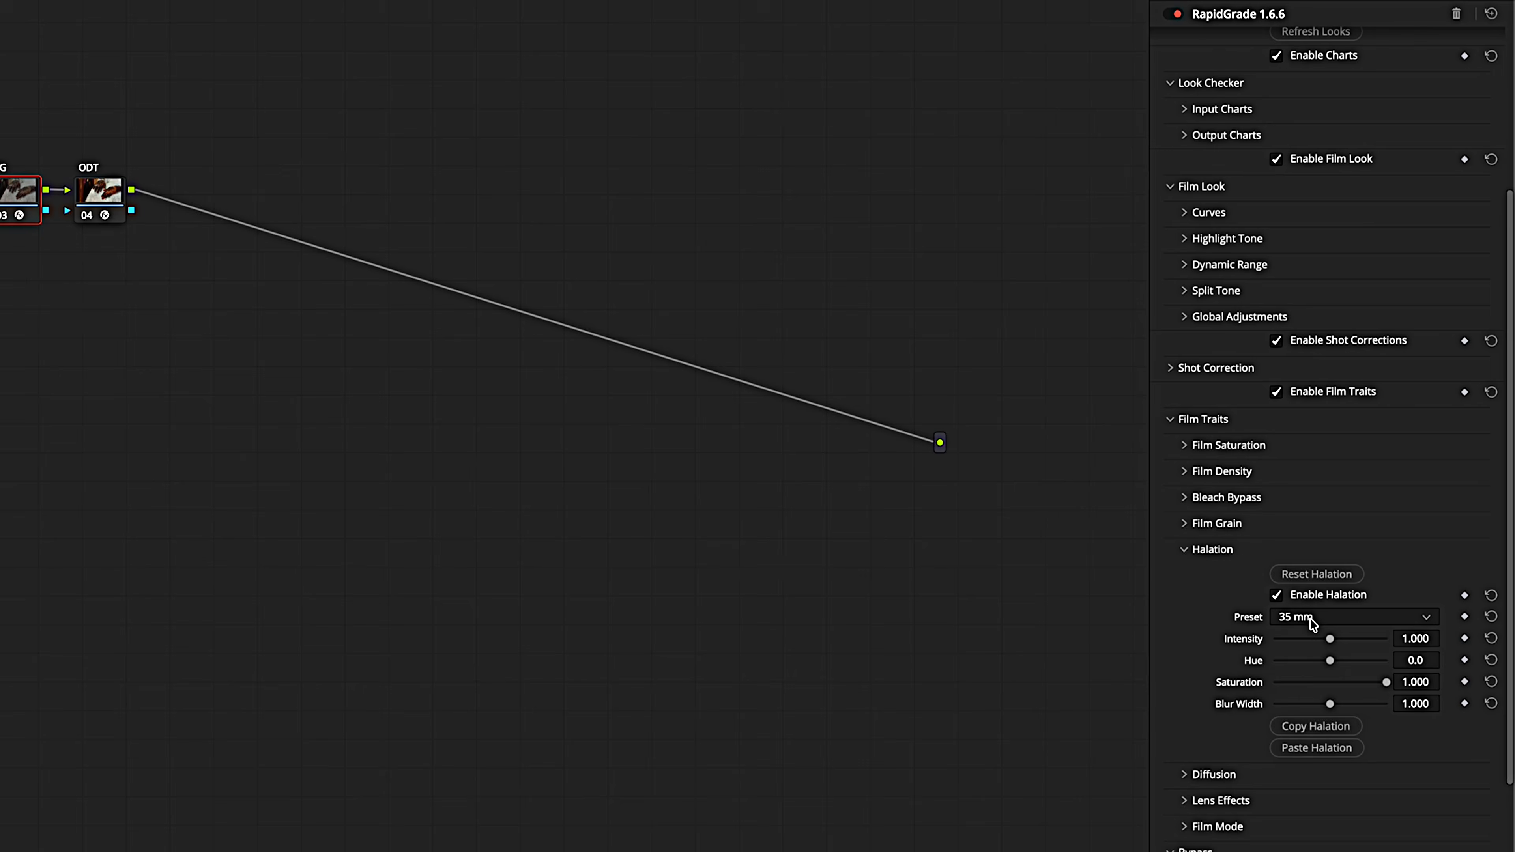
{"action": "left_click", "coordinate": [1414, 365]}
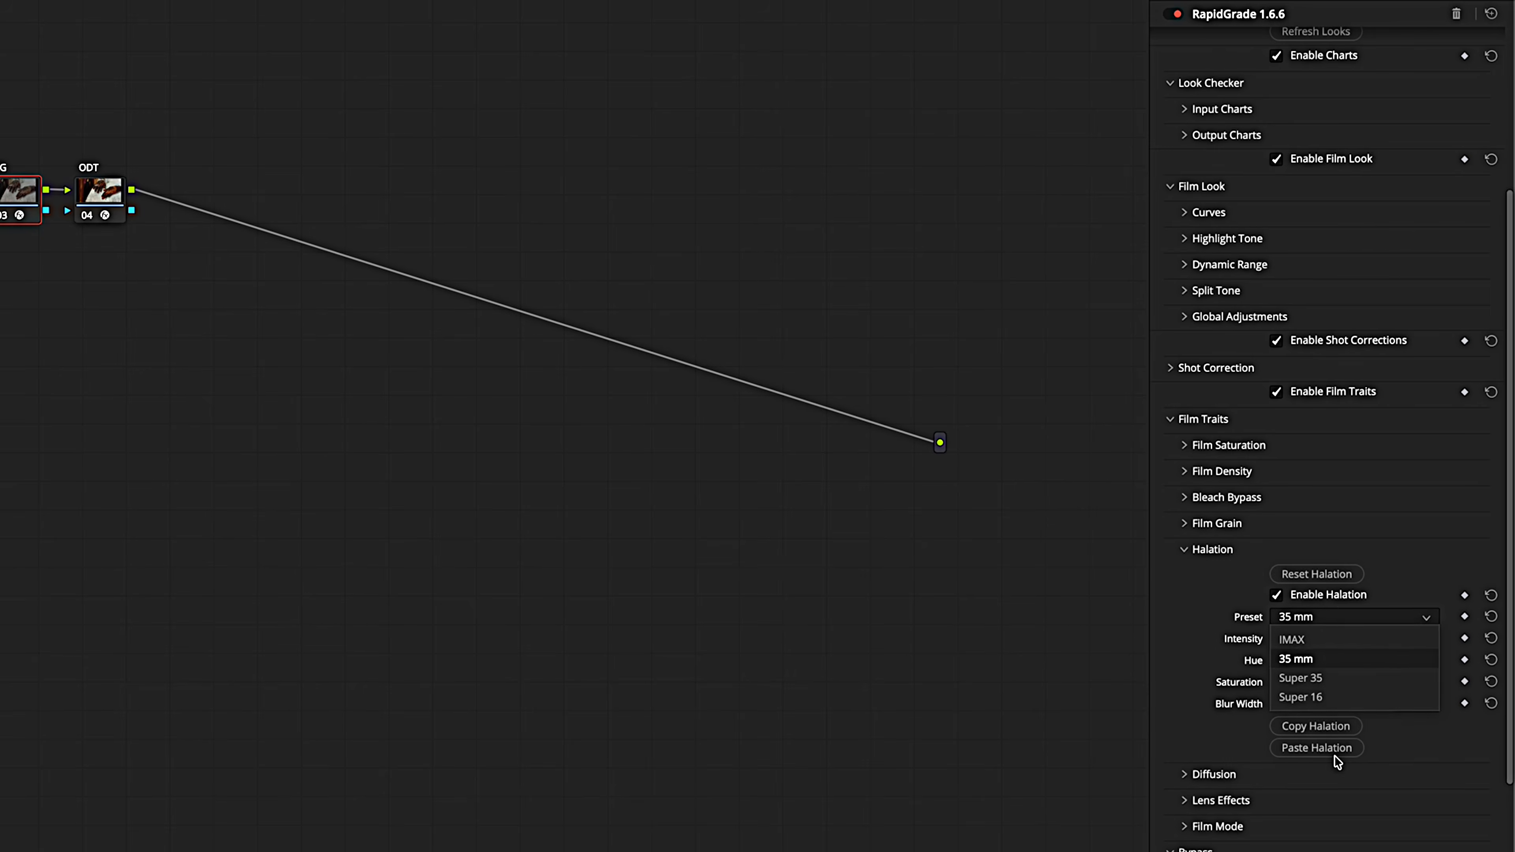
{"action": "left_click", "coordinate": [1310, 697]}
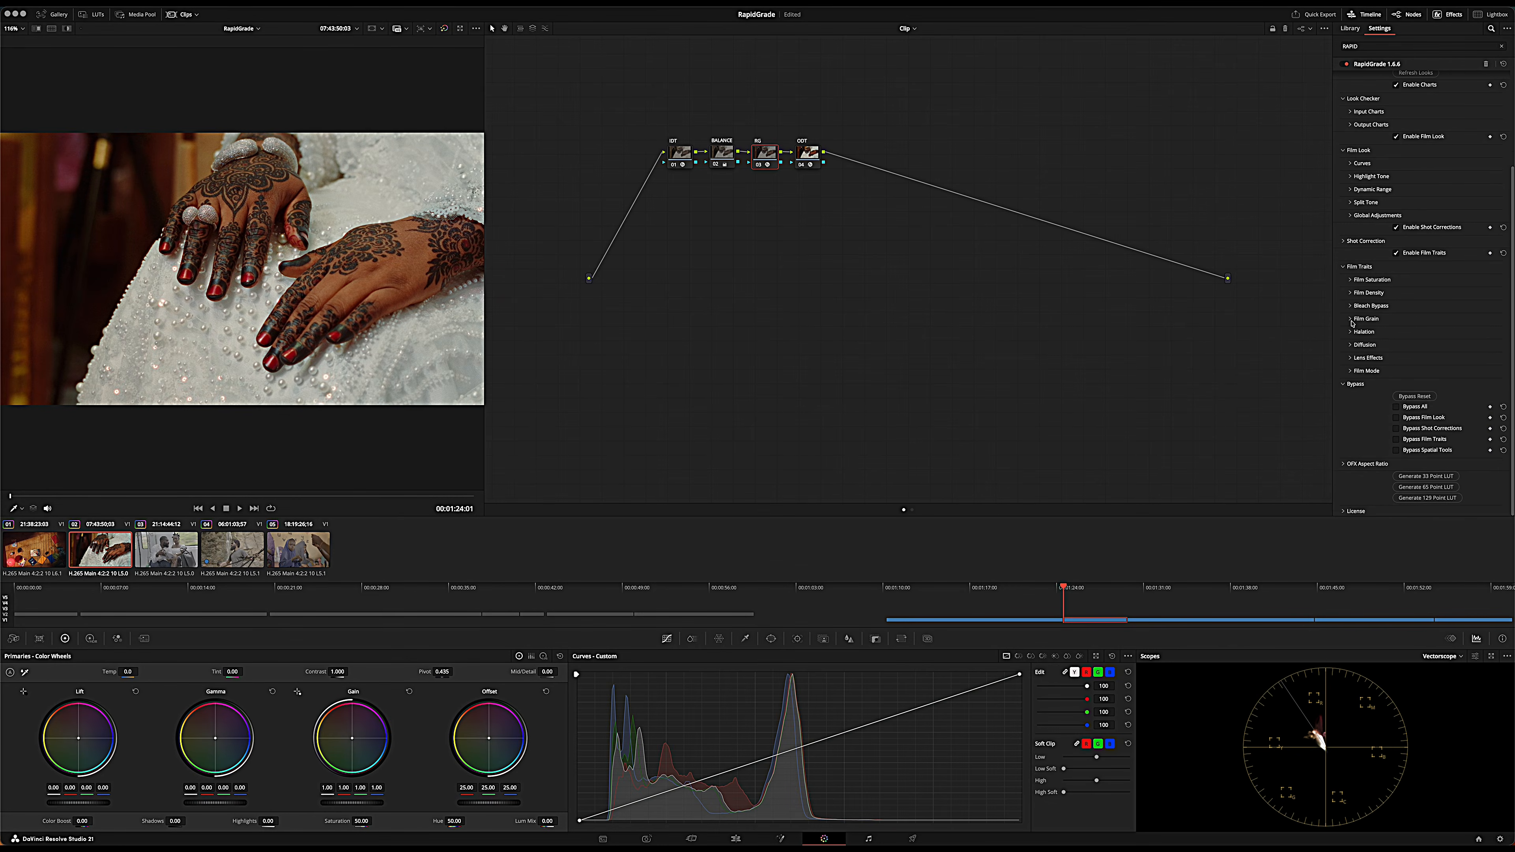
Change RapidGrade's Film Grain preset to Super 35.
{"action": "left_click", "coordinate": [1352, 319]}
{"action": "left_click", "coordinate": [1420, 353]}
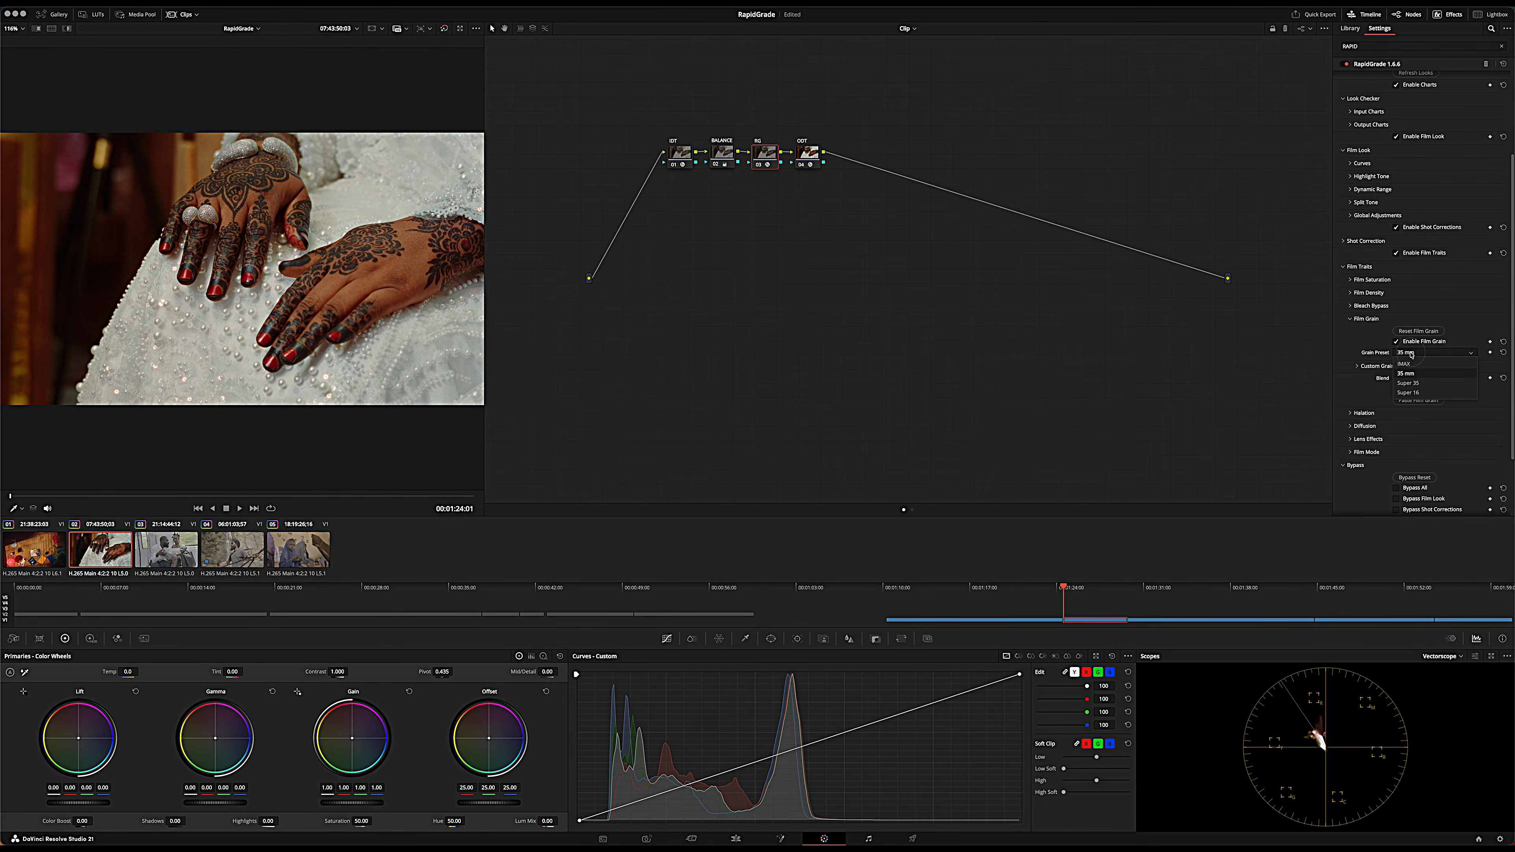
{"action": "left_click", "coordinate": [1418, 385]}
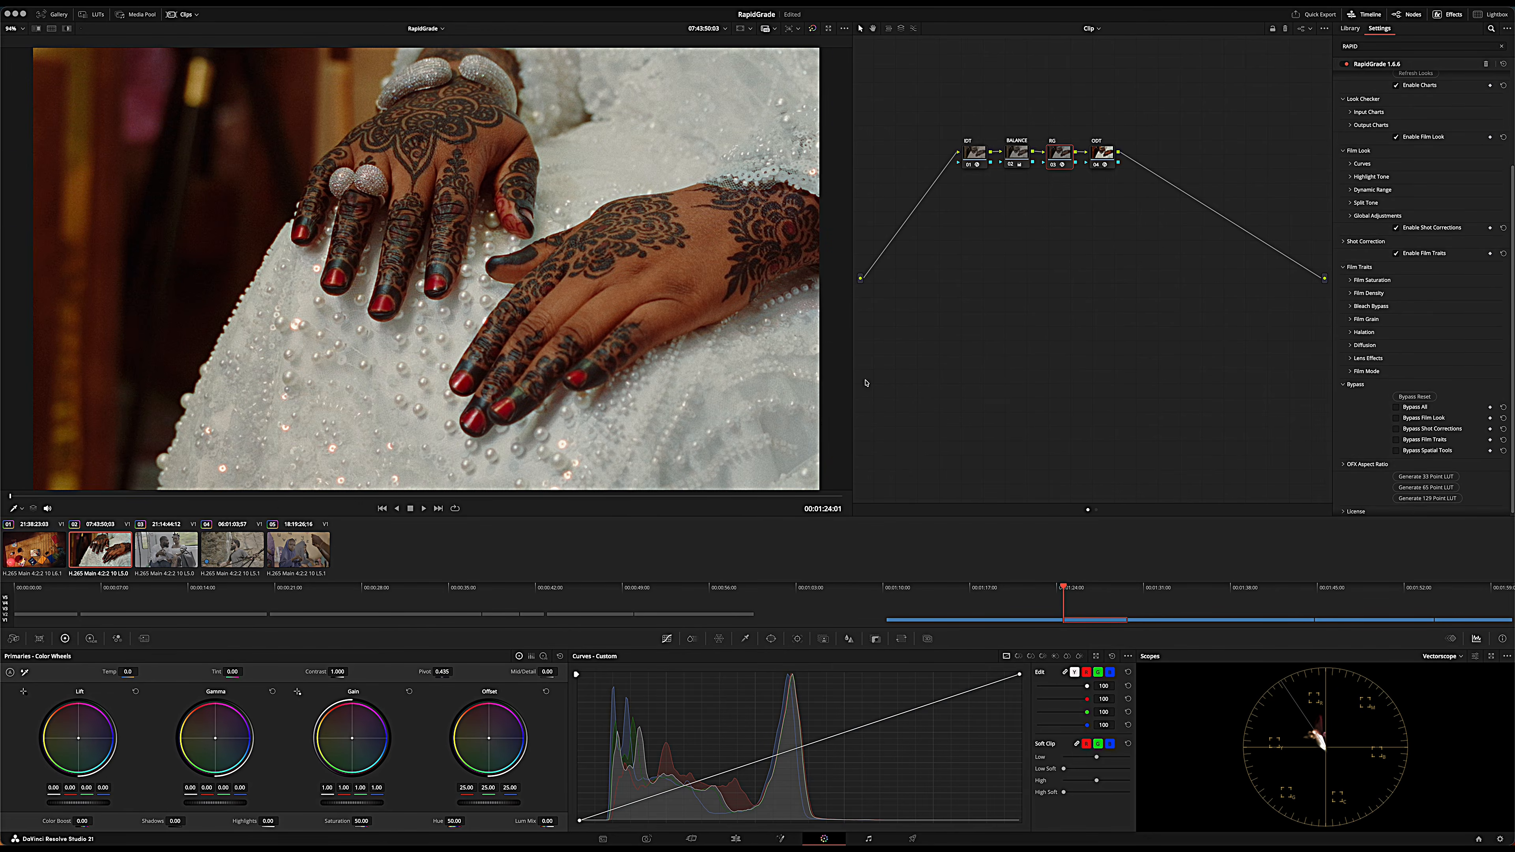
Enable RapidGrade's Diffusion and choose the Black Pro Mist preset, toggling the effect to compare the shot.
{"action": "left_click", "coordinate": [1352, 346]}
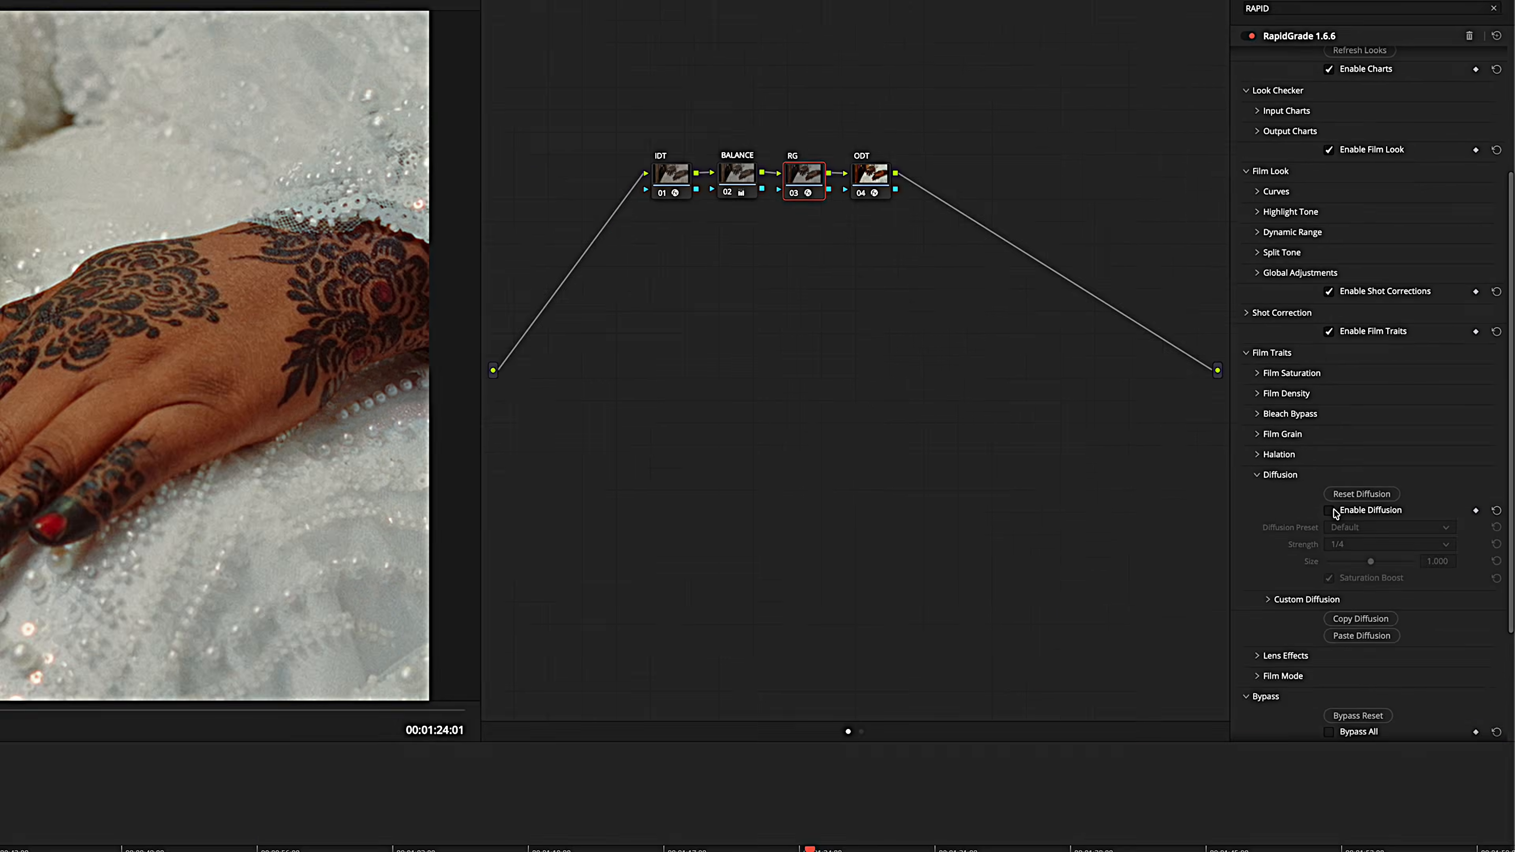
{"action": "left_click", "coordinate": [1396, 368]}
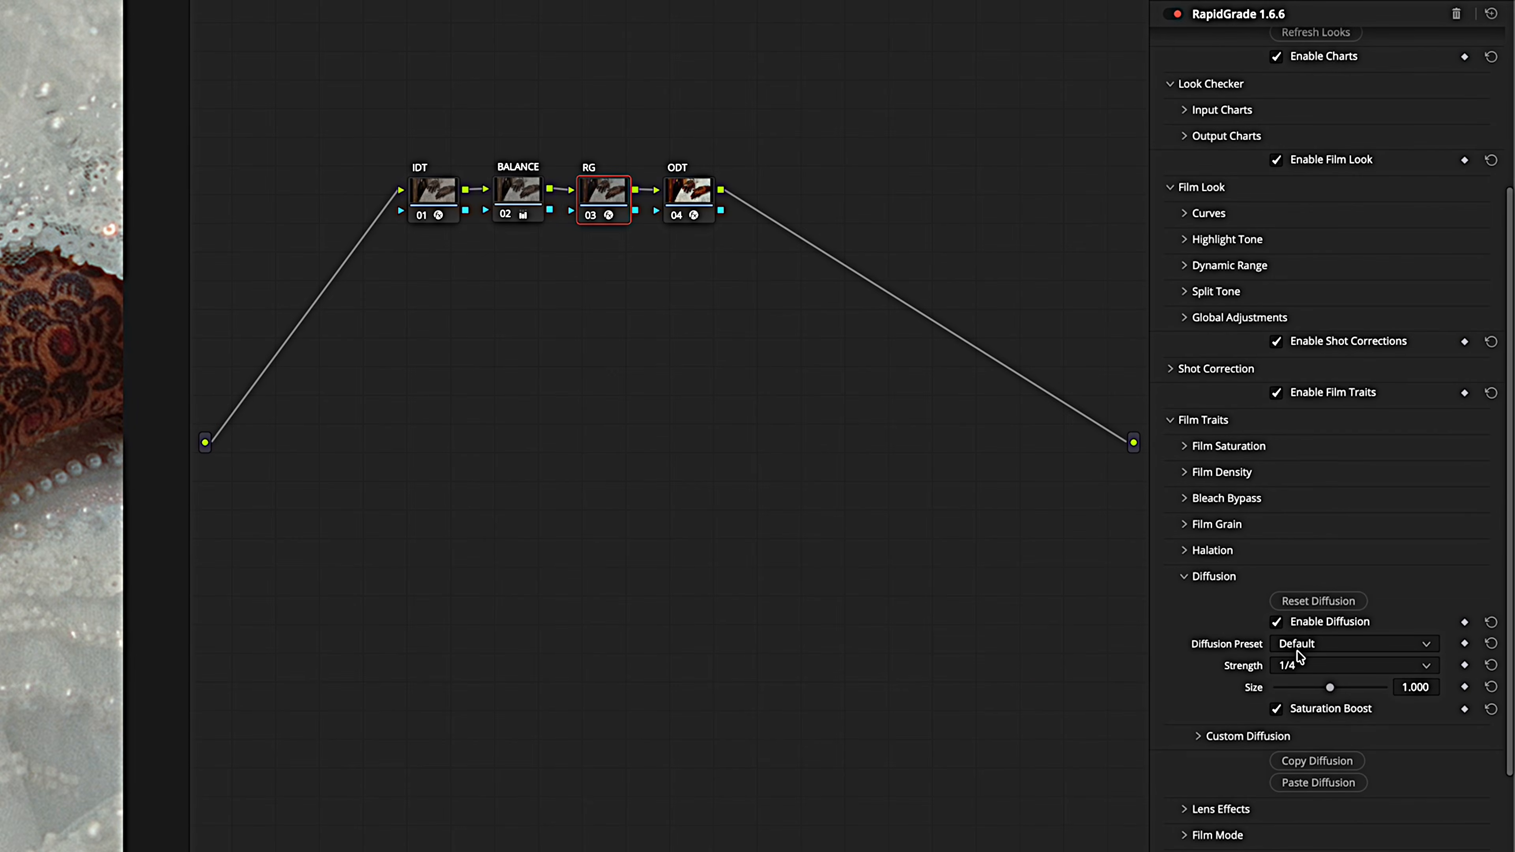
{"action": "left_click", "coordinate": [1312, 646]}
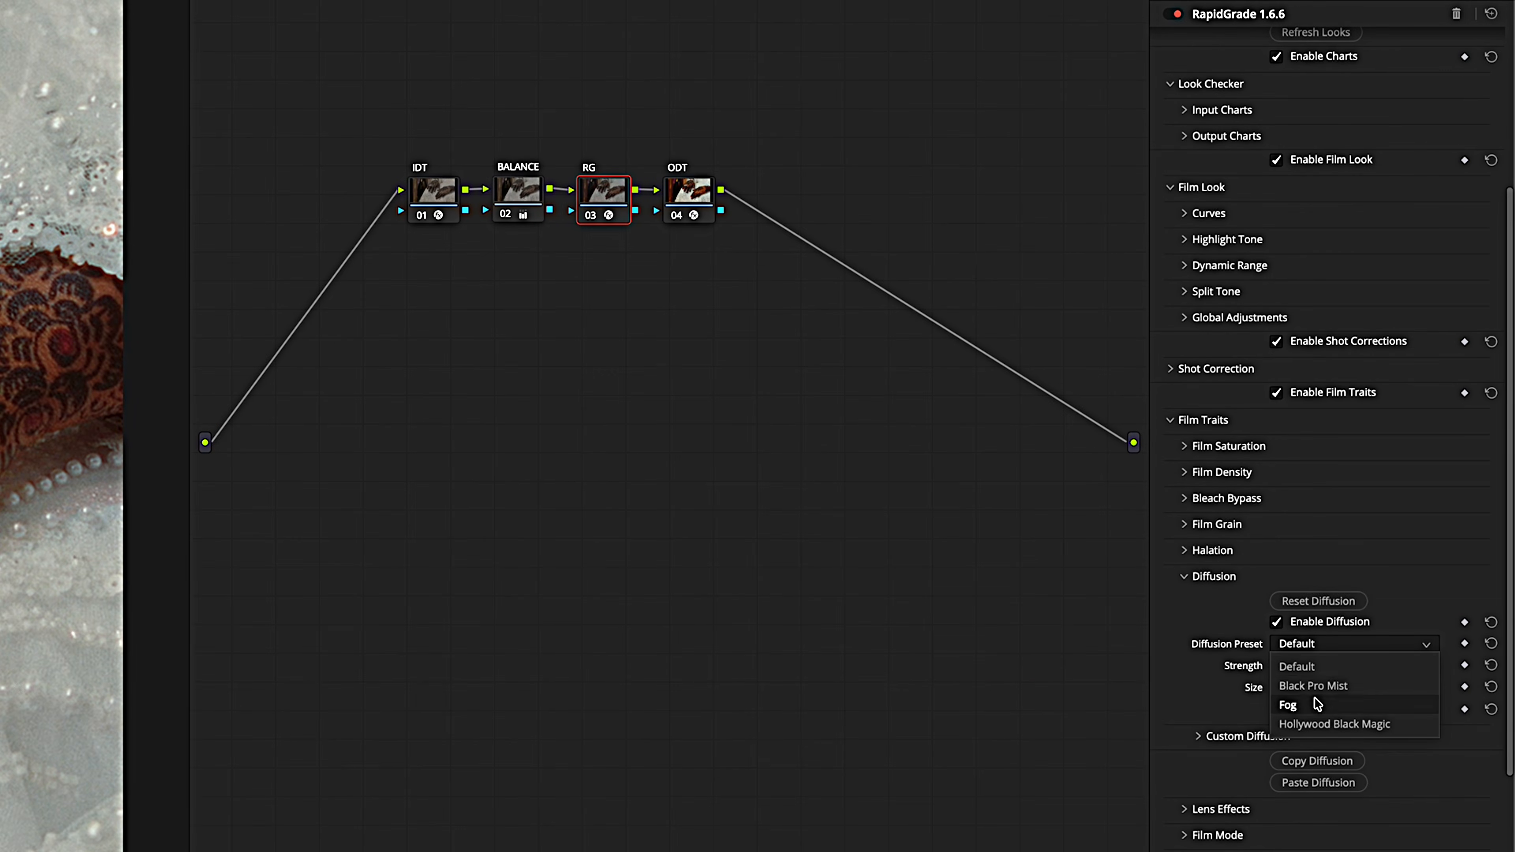
{"action": "left_click", "coordinate": [1318, 687]}
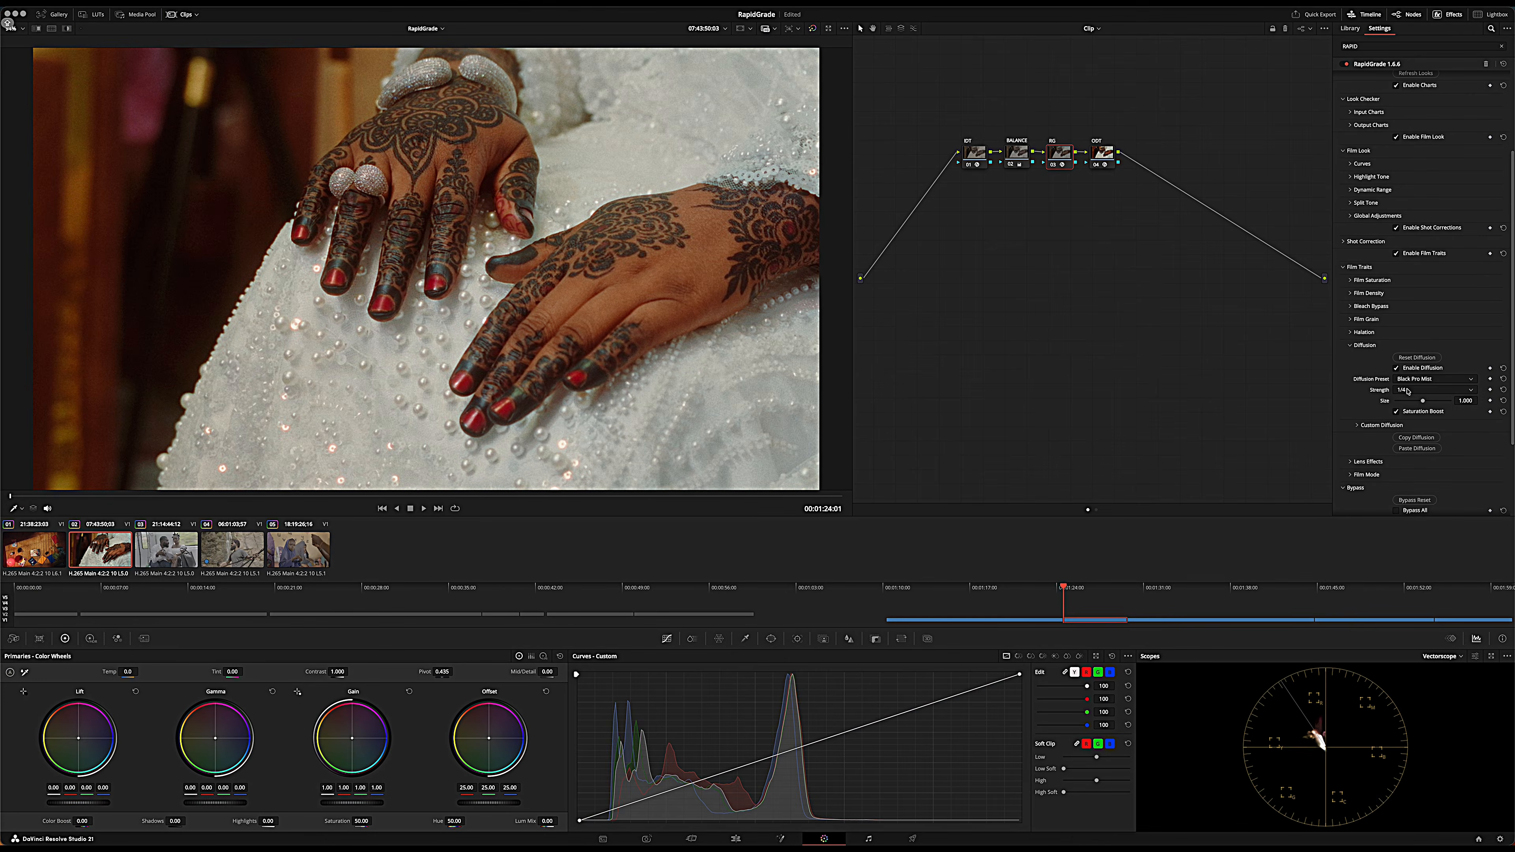
{"action": "left_click", "coordinate": [1396, 368]}
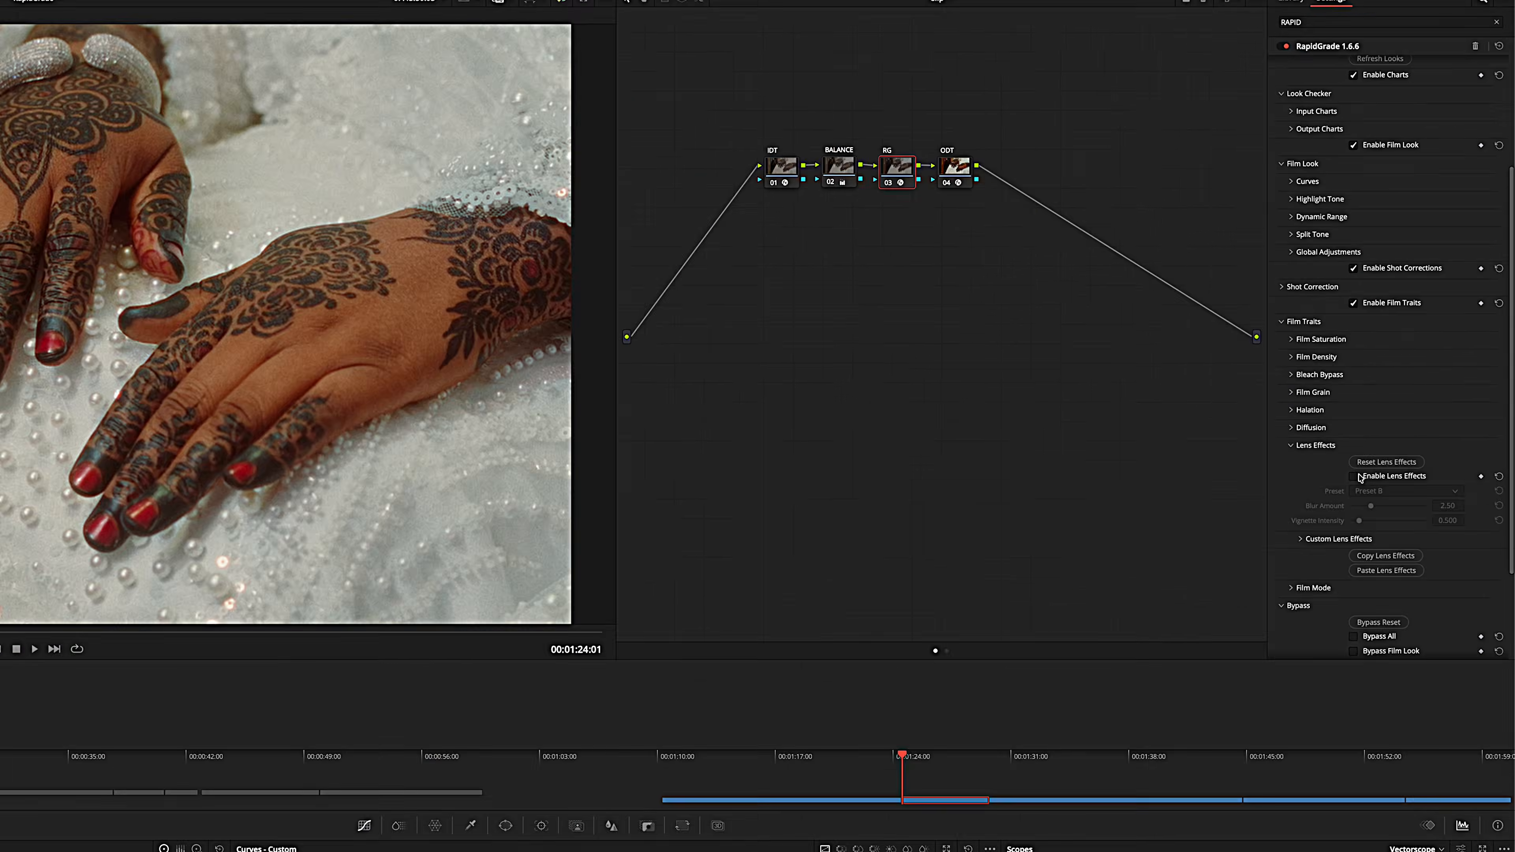
Enable RapidGrade's Lens Effects with Preset B and a blur amount of 3.00.
{"action": "left_click", "coordinate": [1278, 647]}
{"action": "left_click", "coordinate": [1281, 646]}
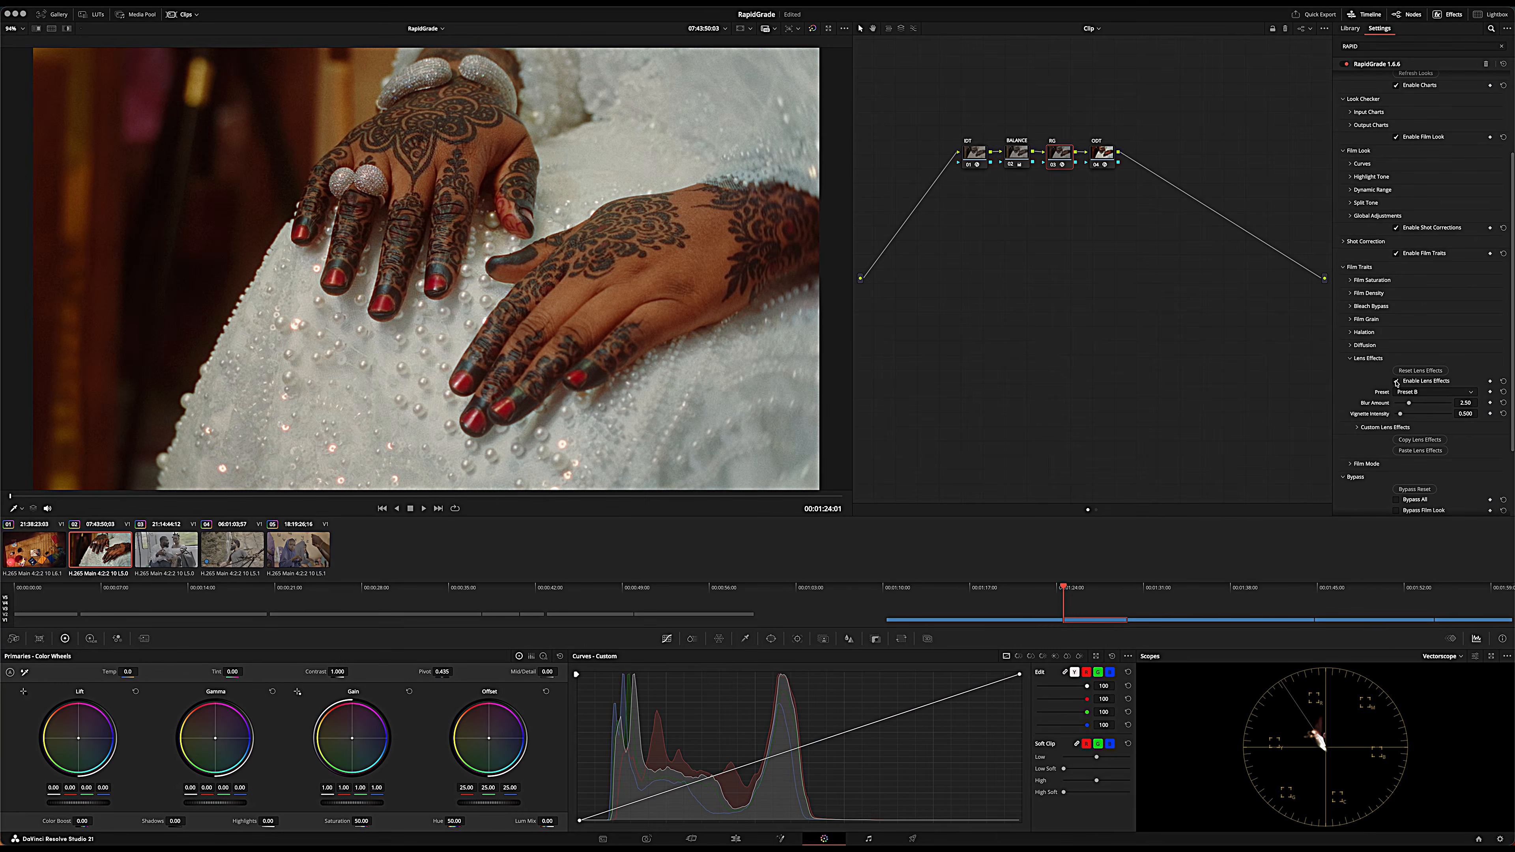
{"action": "left_click", "coordinate": [1420, 392]}
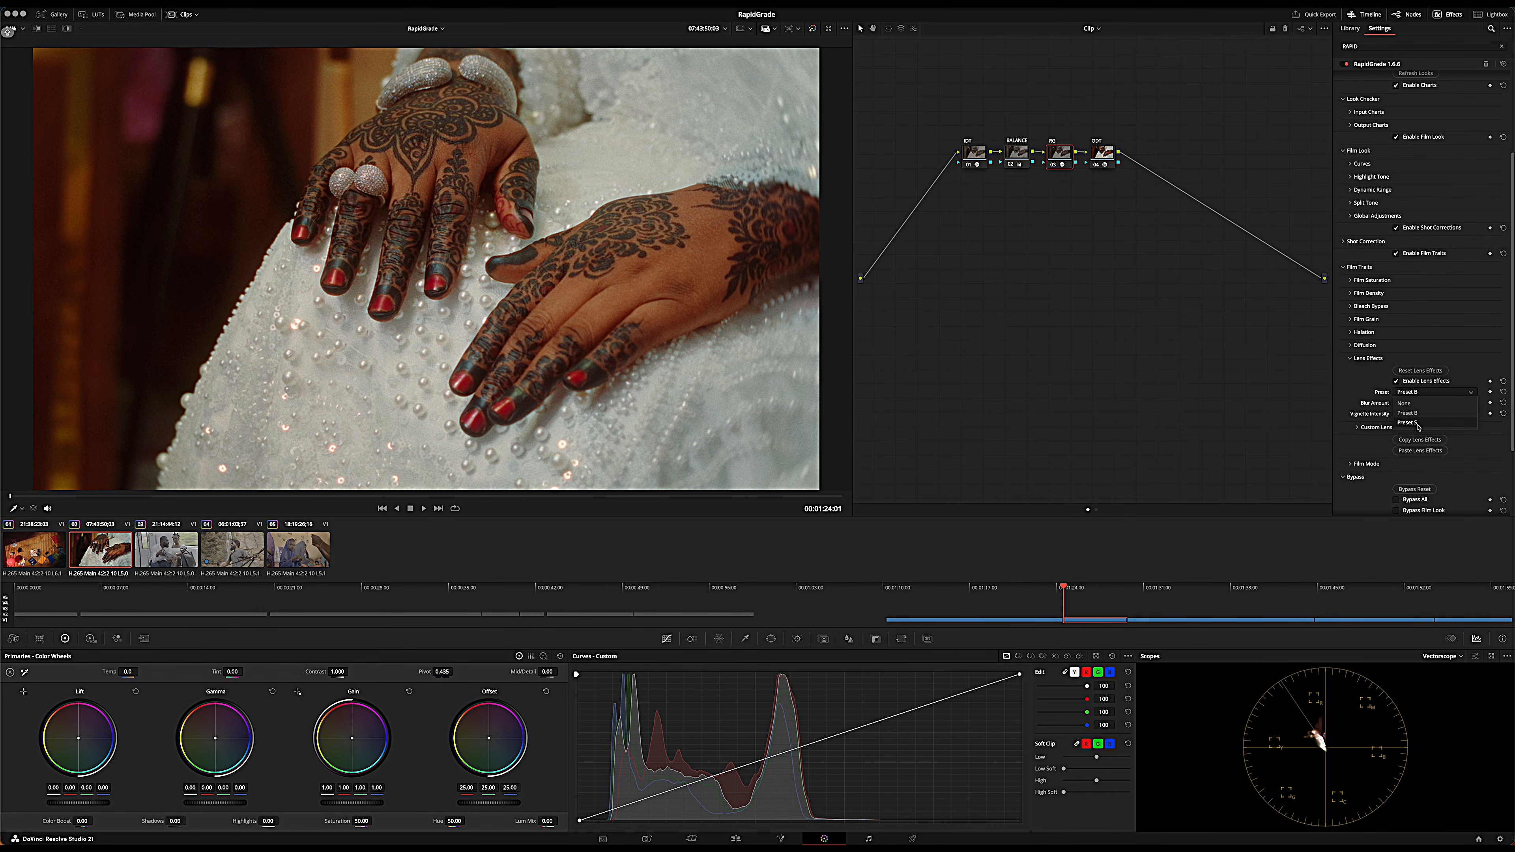
{"action": "left_click", "coordinate": [775, 90]}
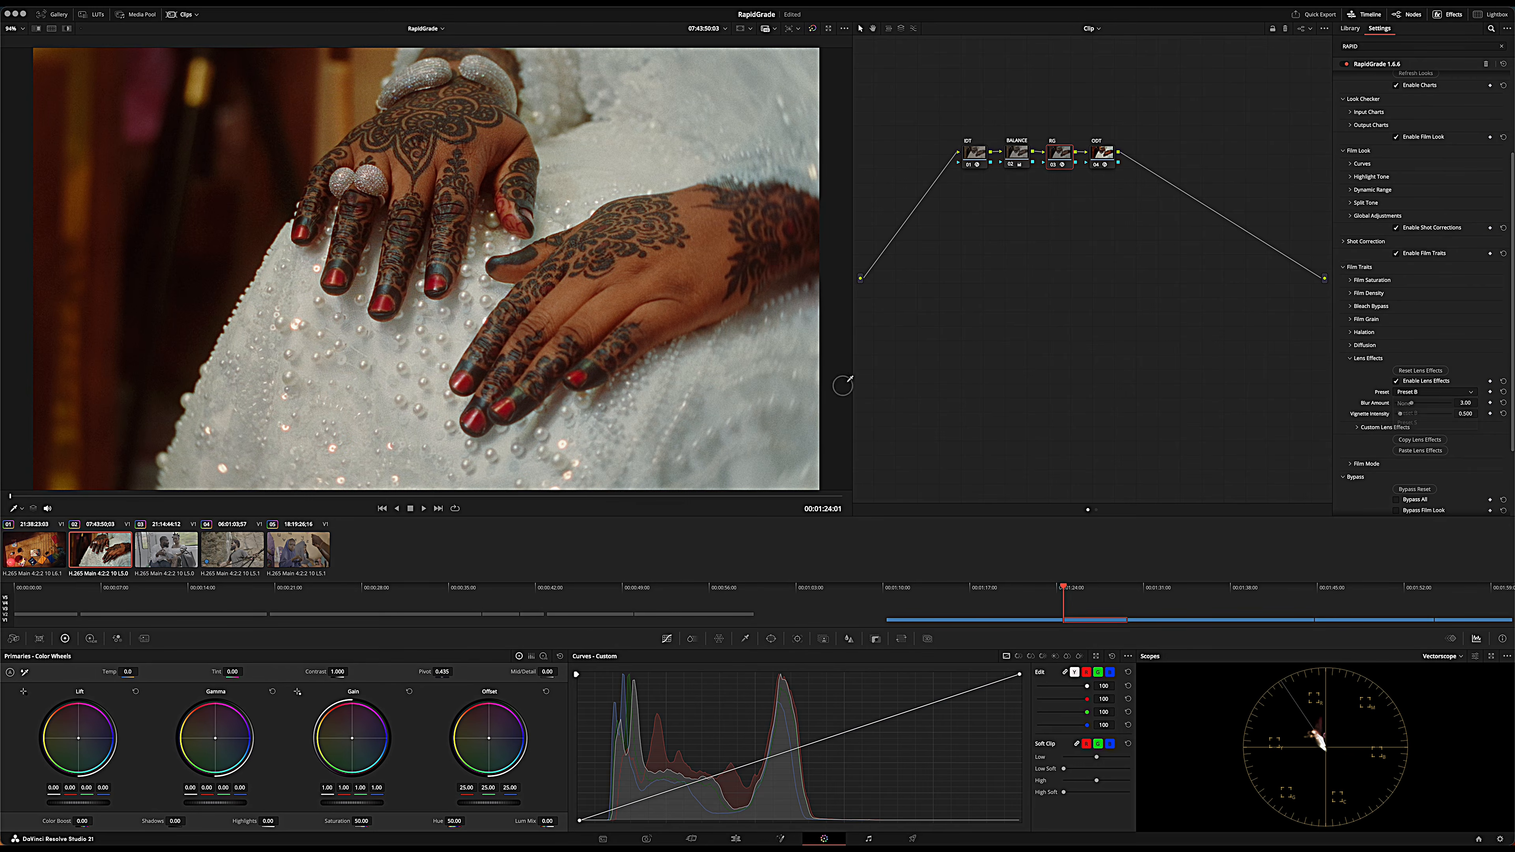